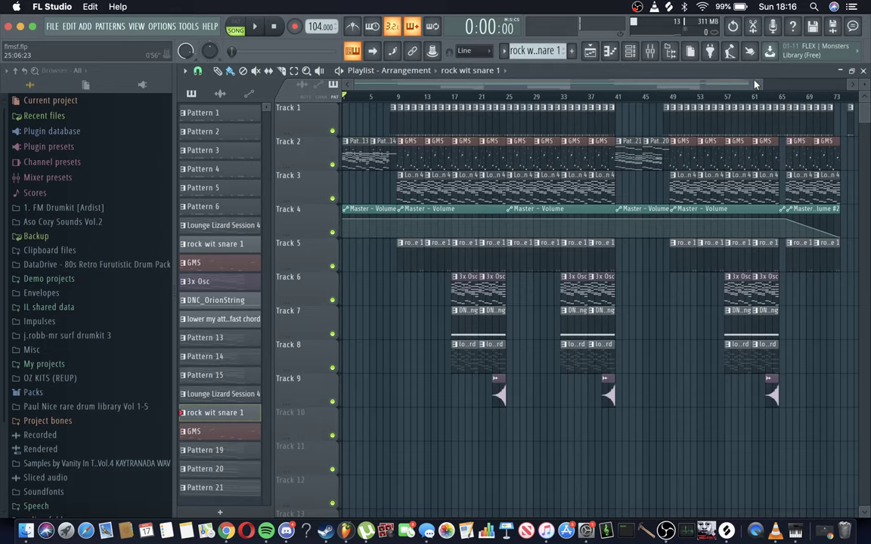
Step: Select Pattern 13 at the start of Track 2, switch playback to pattern mode and show its channels
{"action": "left_click_drag", "start_coordinate": [684, 84], "coordinate": [589, 85]}
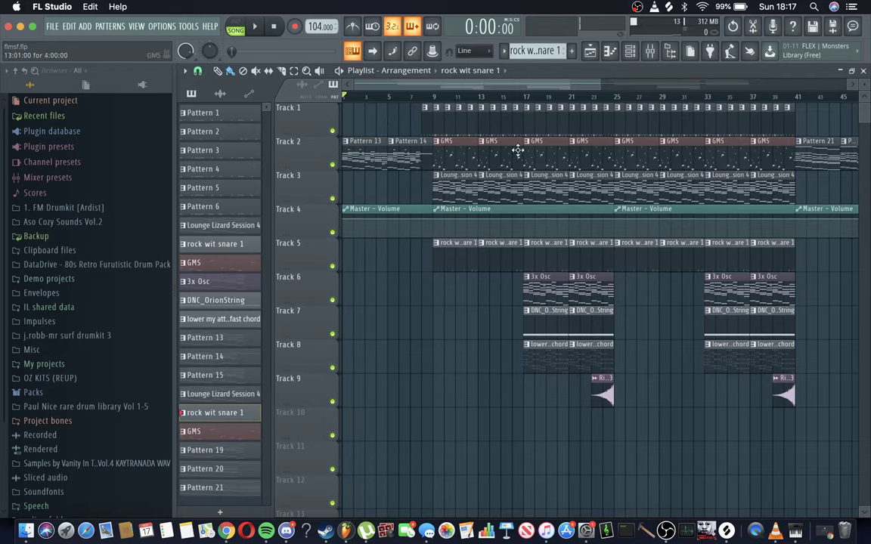
{"action": "right_click", "coordinate": [463, 156]}
{"action": "left_click", "coordinate": [463, 156]}
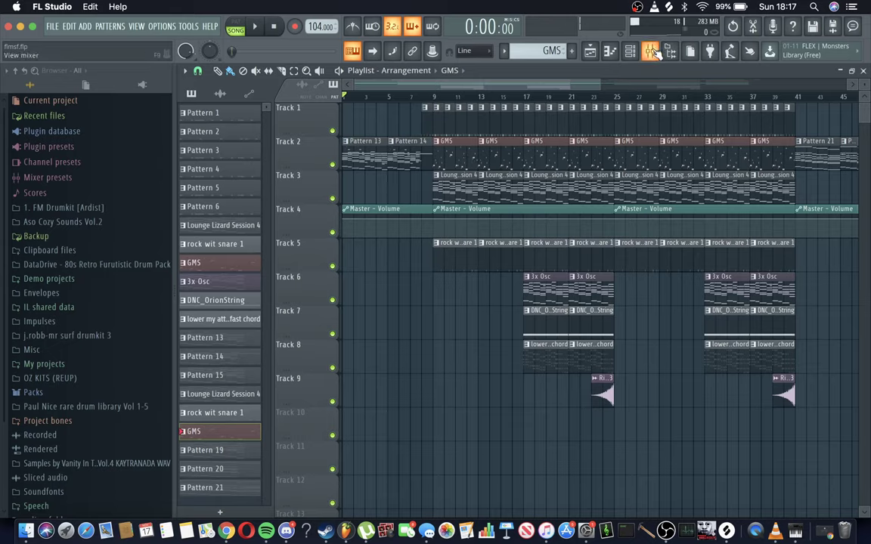
{"action": "left_click", "coordinate": [354, 157]}
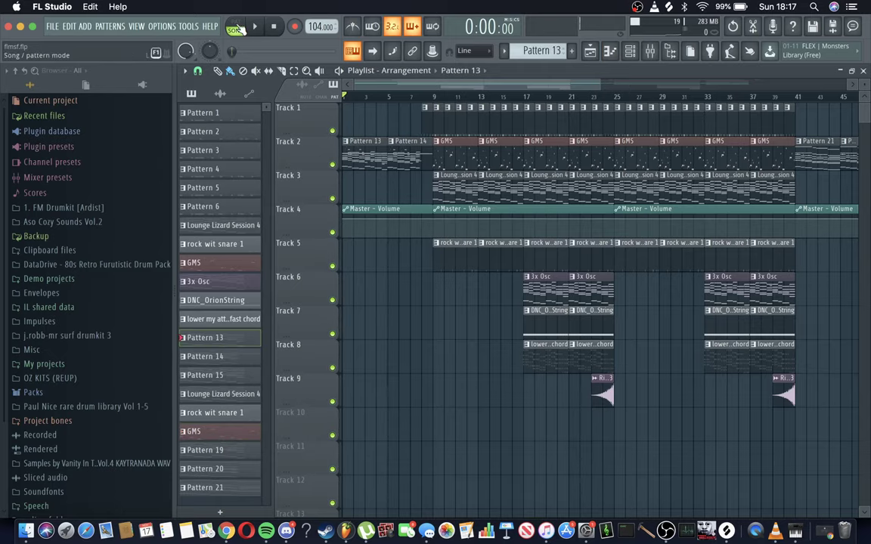
{"action": "key", "text": "l"}
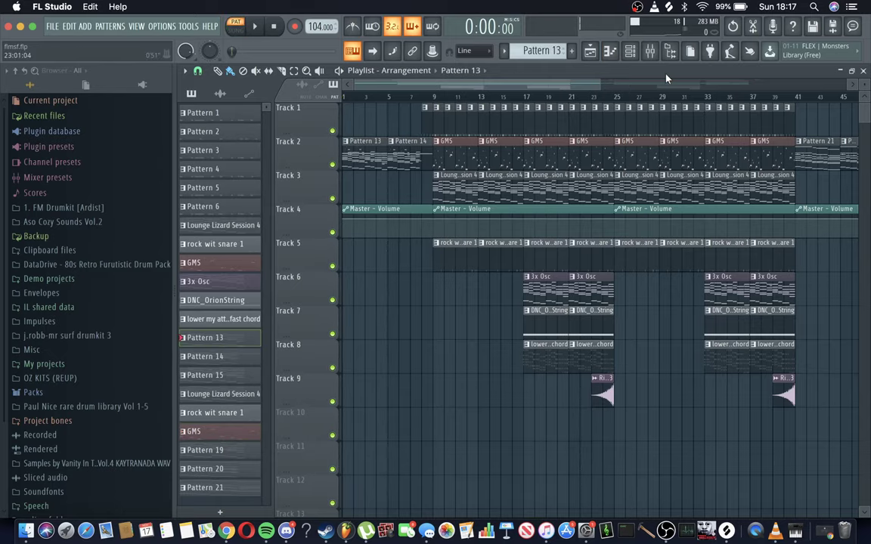
{"action": "left_click", "coordinate": [642, 52]}
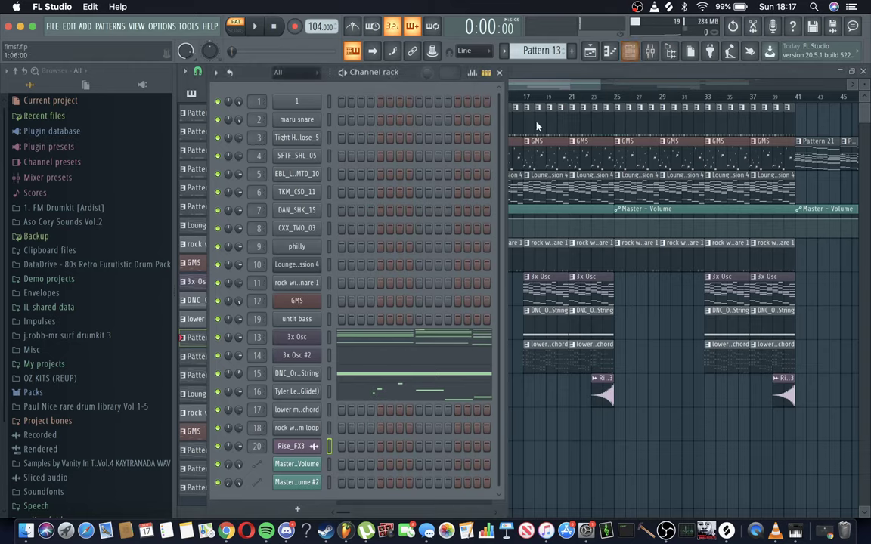
Step: Examine the 3x Osc channel's oscillator shapes and volume envelope while auditioning a few notes
{"action": "left_click", "coordinate": [298, 337]}
{"action": "key", "text": "q"}
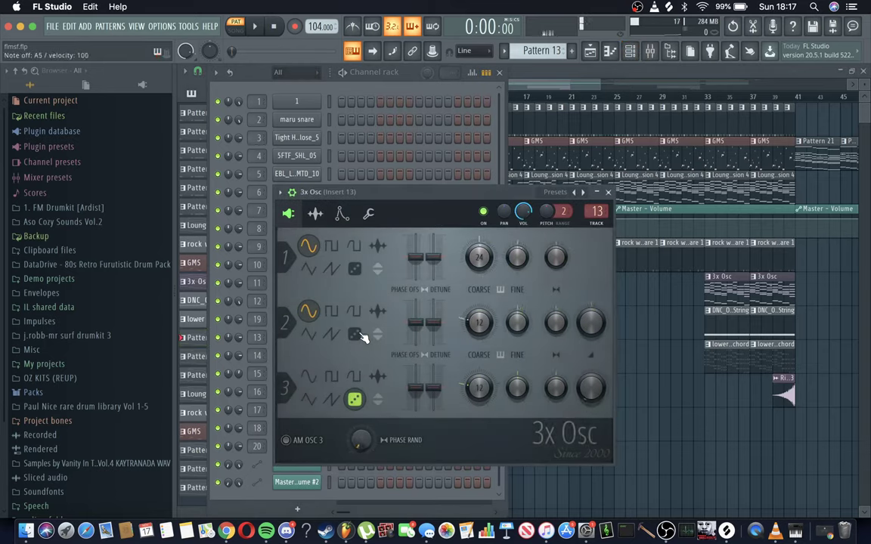
{"action": "key", "text": "e"}
{"action": "key", "text": "x"}
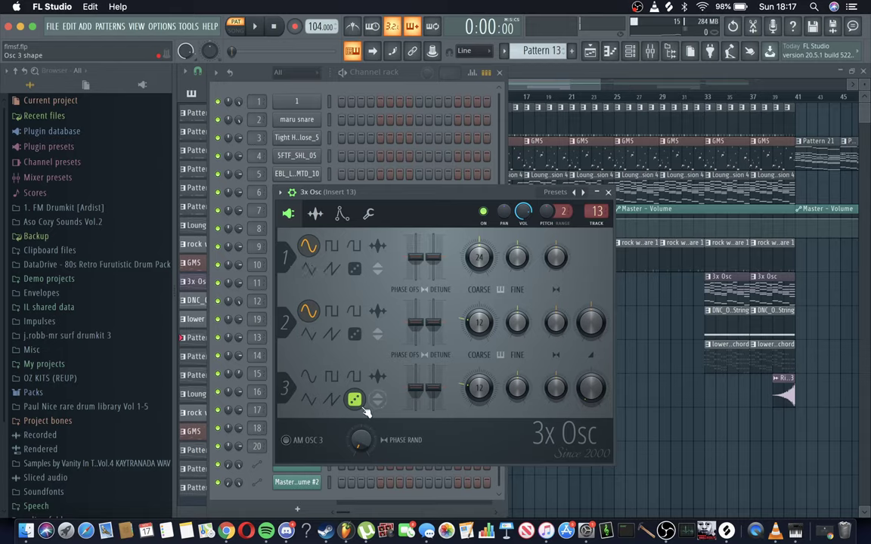
{"action": "key", "text": "super+s"}
{"action": "key", "text": "m"}
{"action": "scroll", "coordinate": [582, 390], "scroll_direction": "down", "scroll_amount": 5}
{"action": "left_click", "coordinate": [342, 214]}
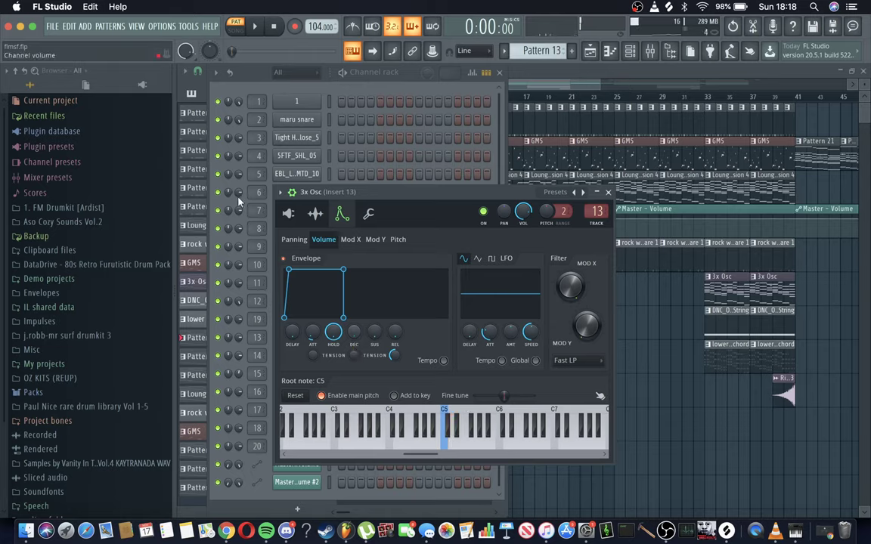
Step: View the DNC_OrionString channel's sample settings and return to the channel rack
{"action": "left_click", "coordinate": [365, 81]}
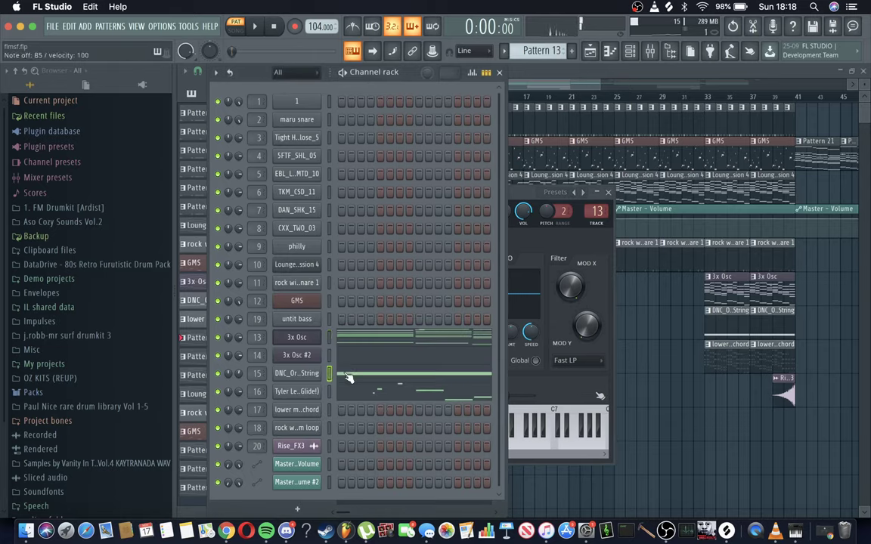
{"action": "left_click", "coordinate": [317, 374]}
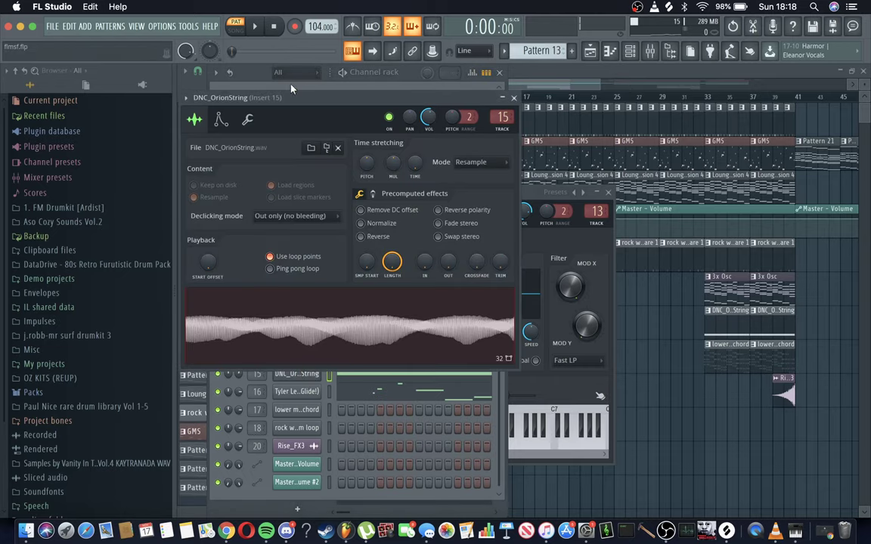
{"action": "left_click", "coordinate": [339, 71]}
Step: Find the DNC_OrionString preset in the browser under Packs, Legacy, Instruments, Strings and preview it
{"action": "scroll", "coordinate": [3, 340], "scroll_direction": "down", "scroll_amount": 1}
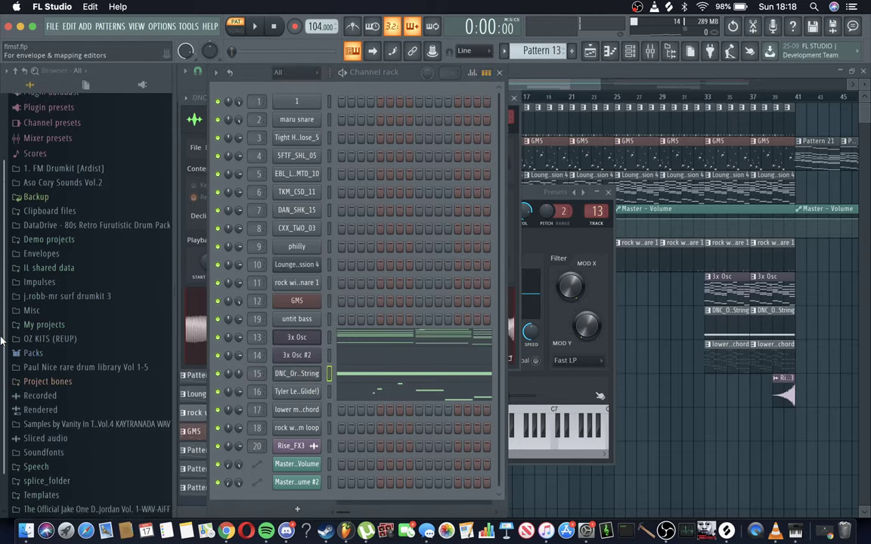
{"action": "scroll", "coordinate": [45, 302], "scroll_direction": "down", "scroll_amount": 3}
{"action": "left_click", "coordinate": [45, 247]}
{"action": "scroll", "coordinate": [47, 247], "scroll_direction": "down", "scroll_amount": 5}
{"action": "left_click", "coordinate": [44, 247]}
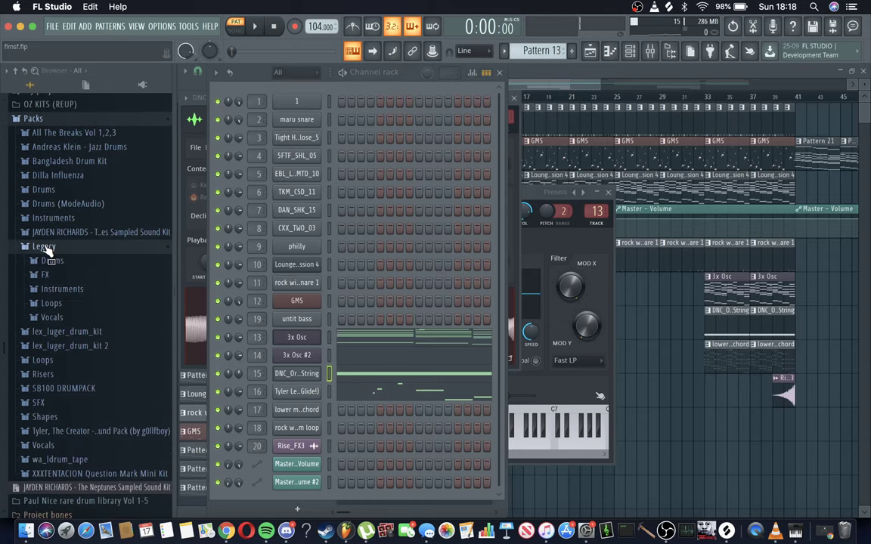
{"action": "left_click", "coordinate": [74, 288]}
{"action": "scroll", "coordinate": [74, 289], "scroll_direction": "down", "scroll_amount": 3}
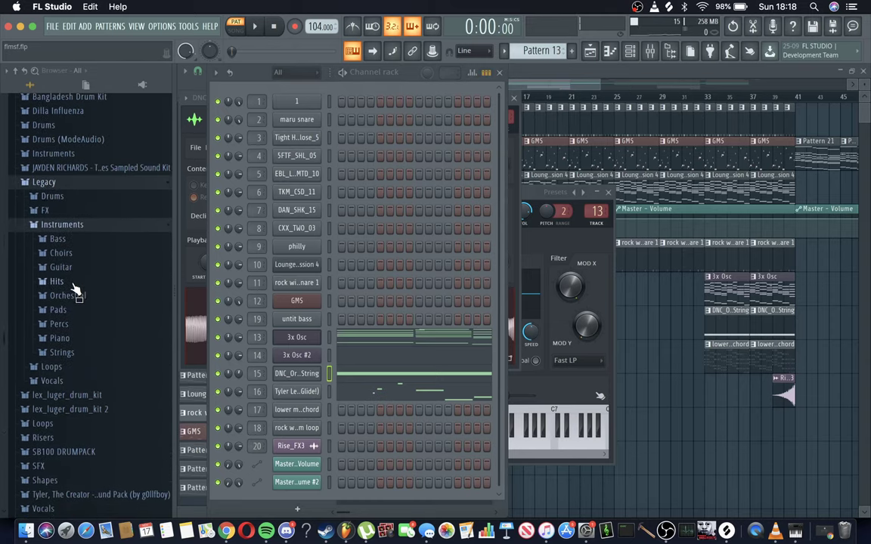
{"action": "left_click", "coordinate": [72, 295]}
{"action": "left_click", "coordinate": [72, 295]}
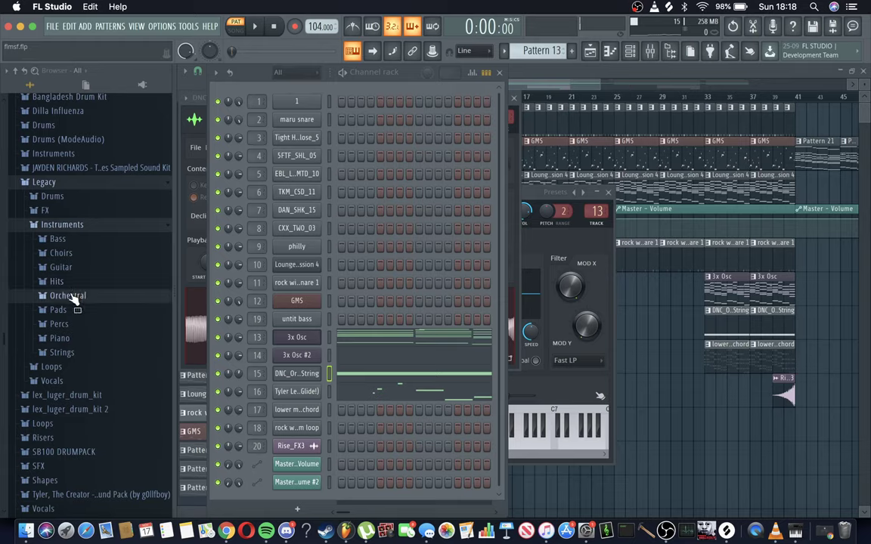
{"action": "left_click", "coordinate": [61, 352]}
{"action": "left_click", "coordinate": [75, 213]}
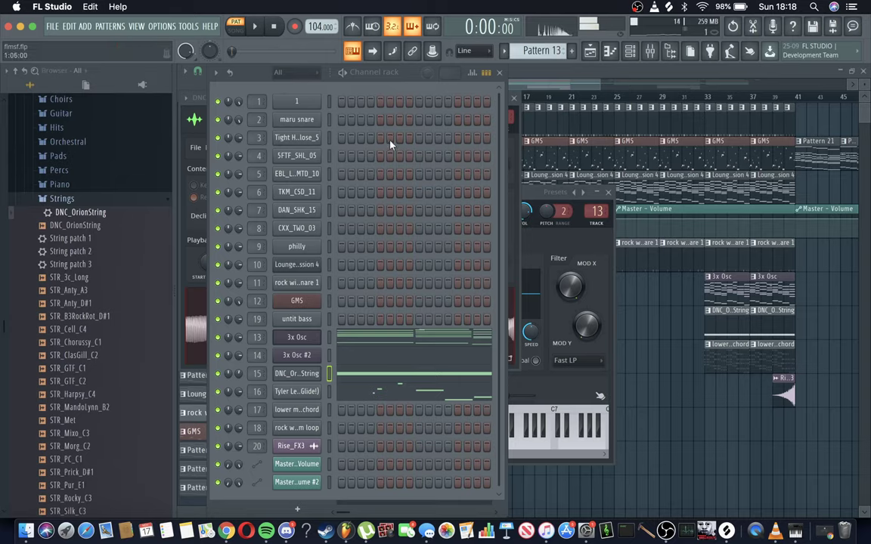
Step: Examine the DNC_OrionString channel's volume envelope and its notes in the piano roll
{"action": "left_click", "coordinate": [296, 373]}
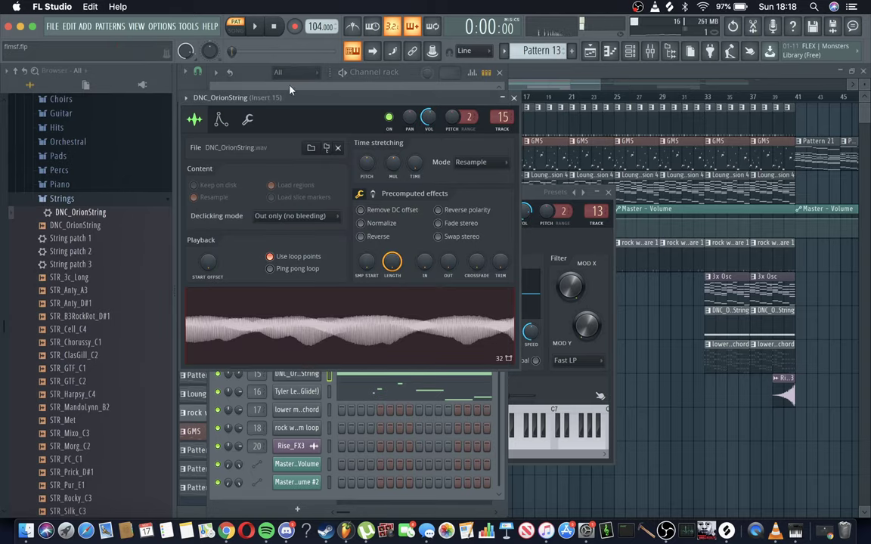
{"action": "left_click", "coordinate": [221, 119]}
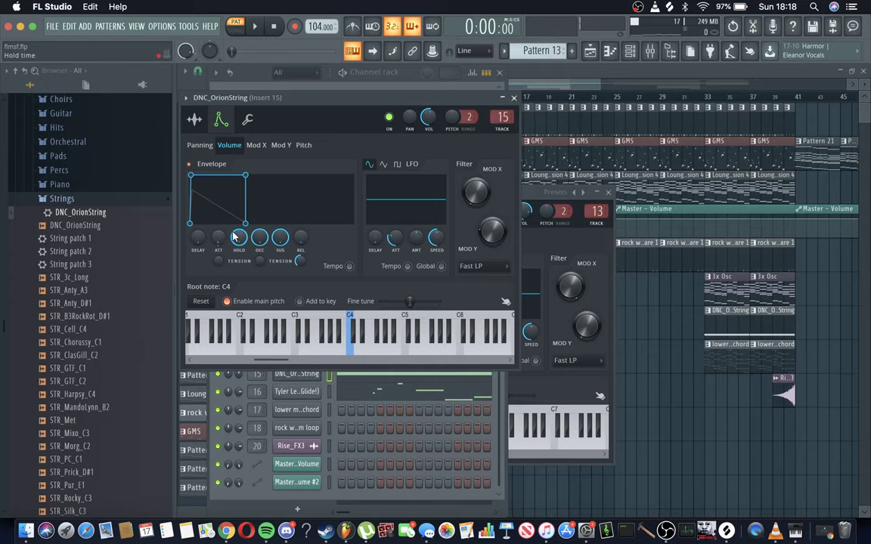
{"action": "left_click", "coordinate": [377, 384]}
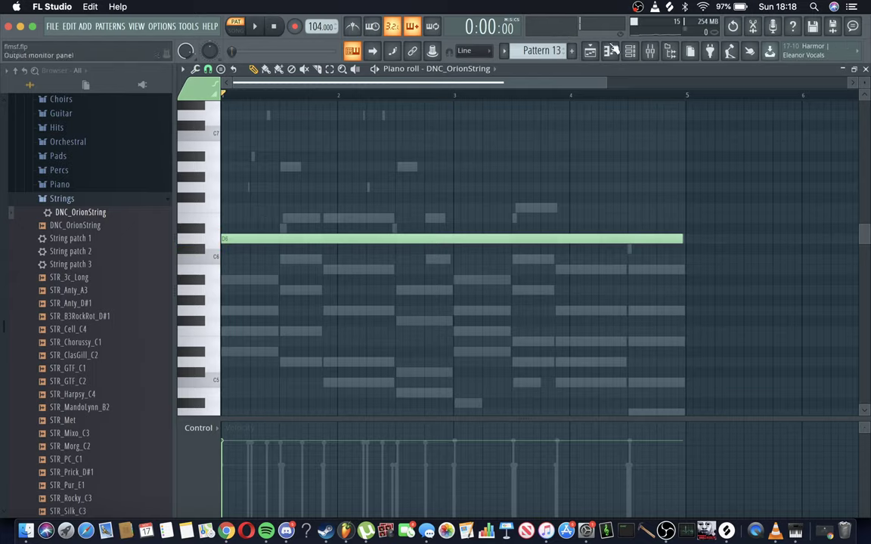
Step: Inspect the Tyler Lead (Add Glide!) channel's sample settings and return to the channel rack
{"action": "left_click", "coordinate": [629, 51]}
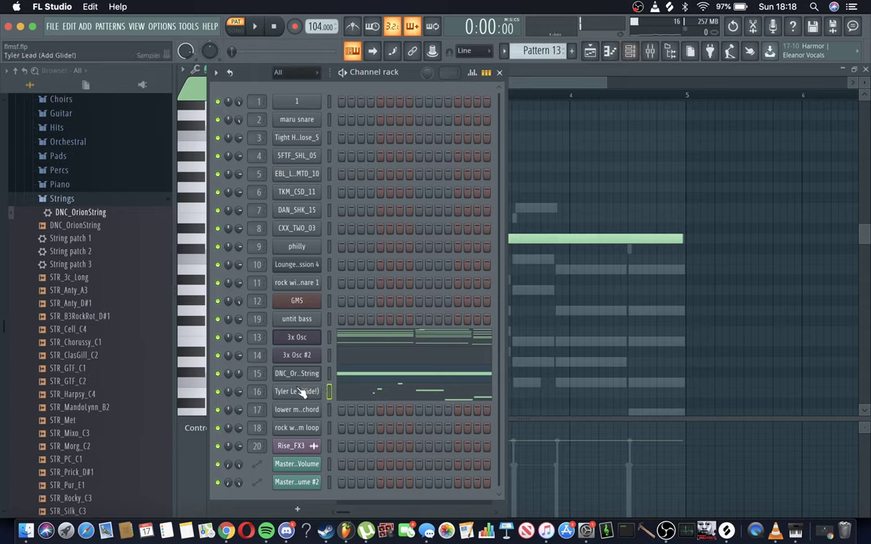
{"action": "left_click", "coordinate": [300, 389]}
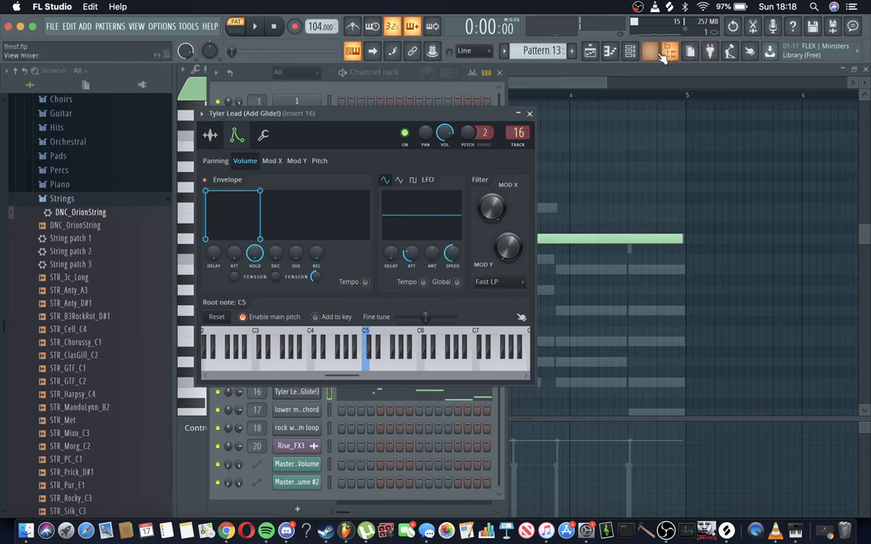
{"action": "left_click", "coordinate": [211, 139]}
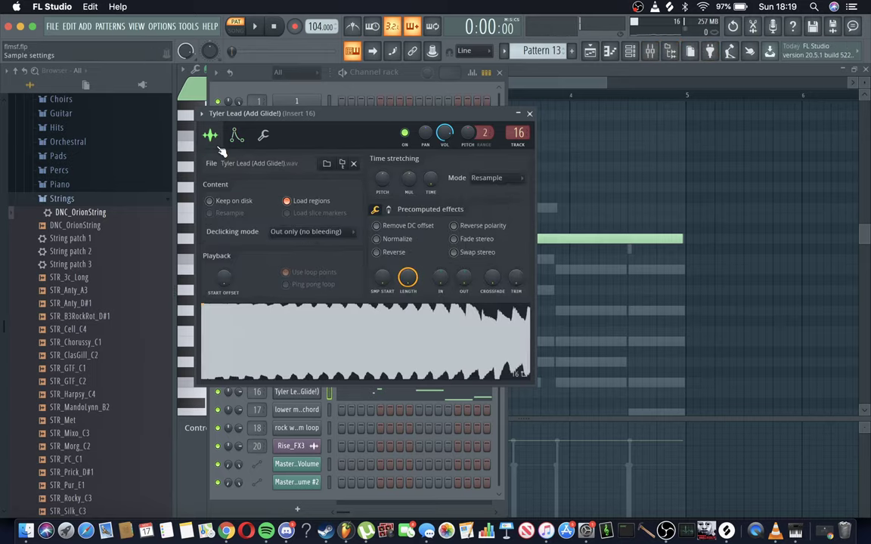
{"action": "left_click", "coordinate": [366, 74]}
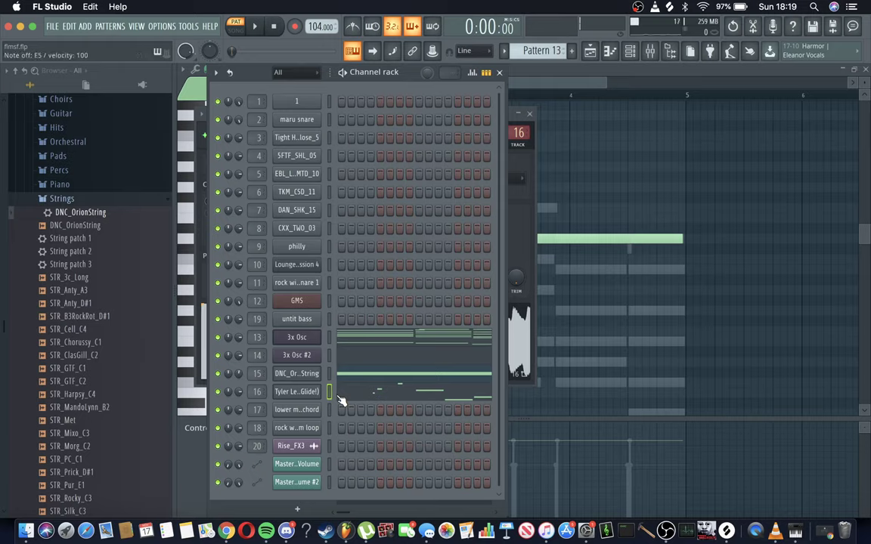
Step: Examine the 3x Osc #2 channel's oscillator shapes and pitch LFO while auditioning notes
{"action": "left_click", "coordinate": [330, 356]}
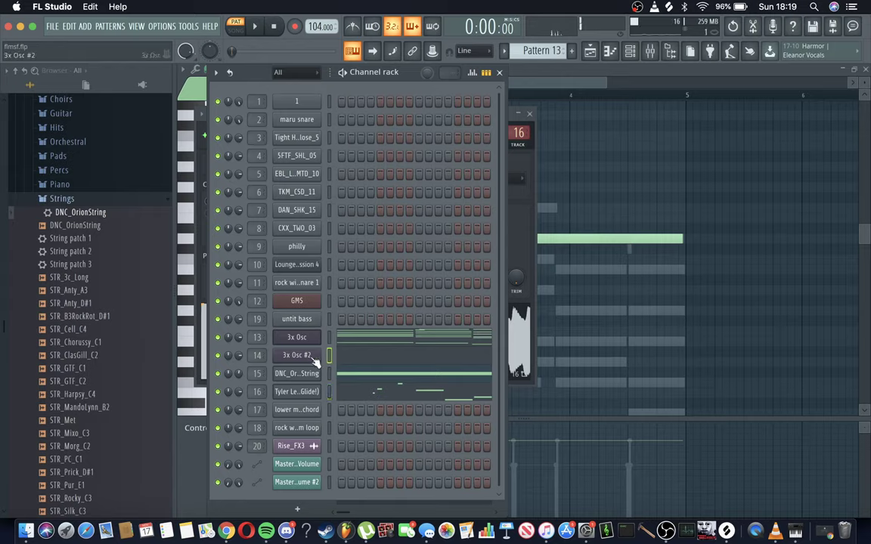
{"action": "left_click", "coordinate": [317, 359]}
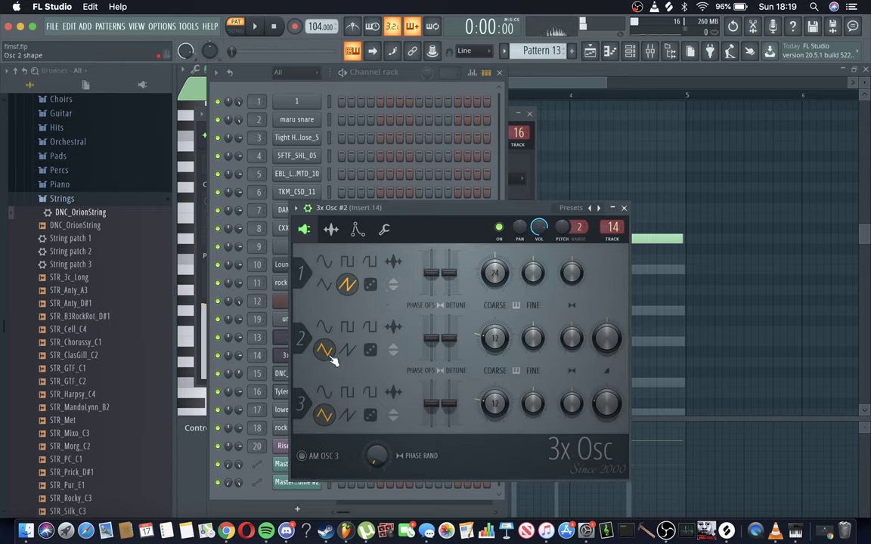
{"action": "key", "text": "r"}
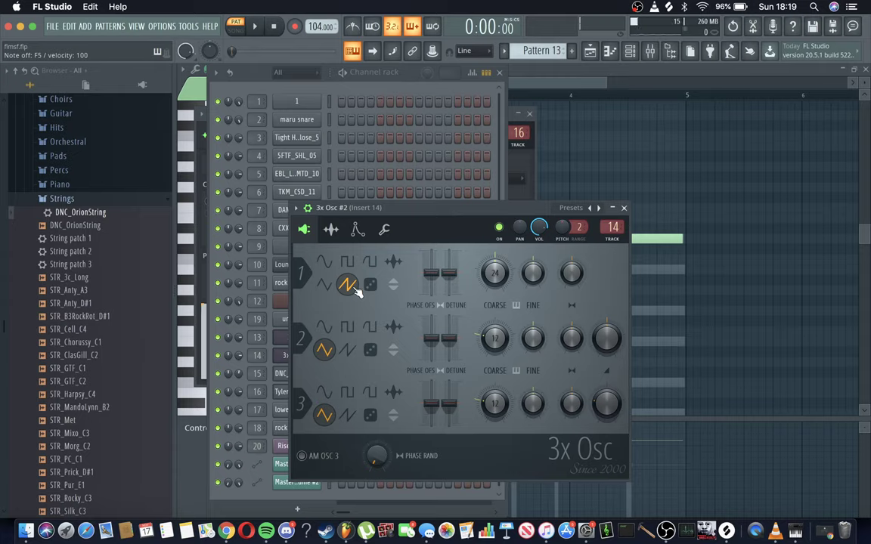
{"action": "left_click", "coordinate": [357, 229]}
{"action": "left_click", "coordinate": [412, 255]}
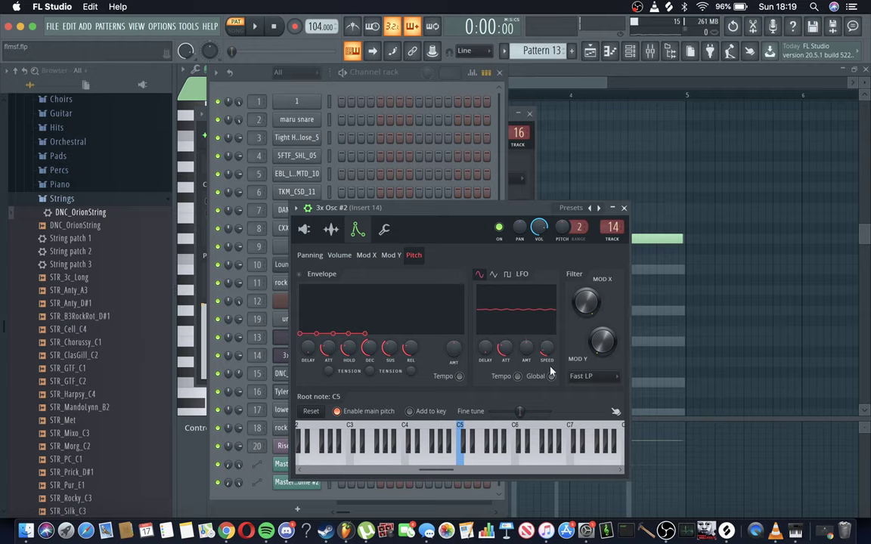
{"action": "key", "text": "n"}
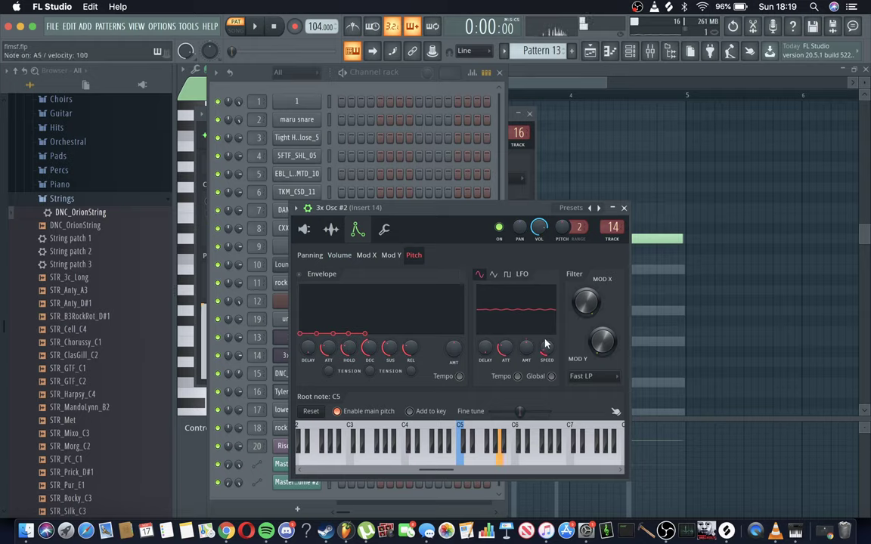
{"action": "key", "text": "n"}
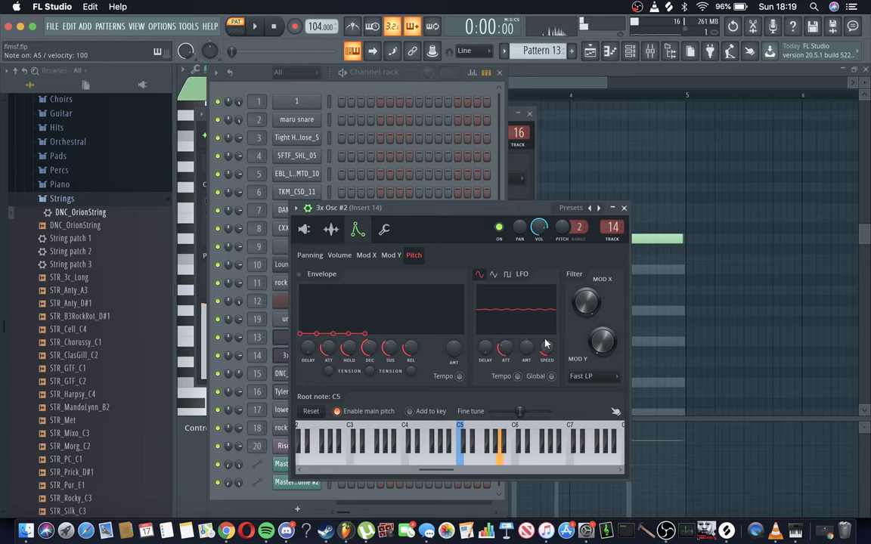
{"action": "left_click", "coordinate": [303, 229]}
{"action": "left_click", "coordinate": [363, 74]}
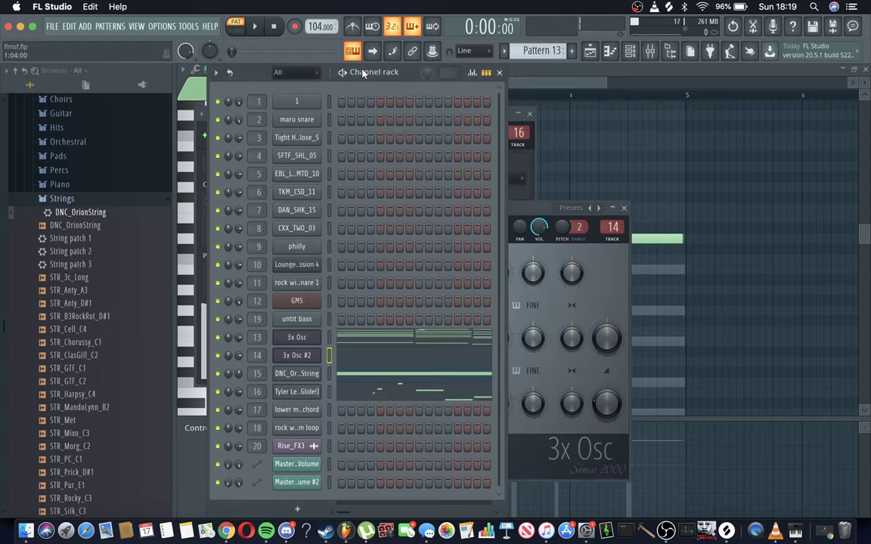
Step: Play Pattern 13 and widen the channel rack to show the full length of its notes
{"action": "key", "text": "space"}
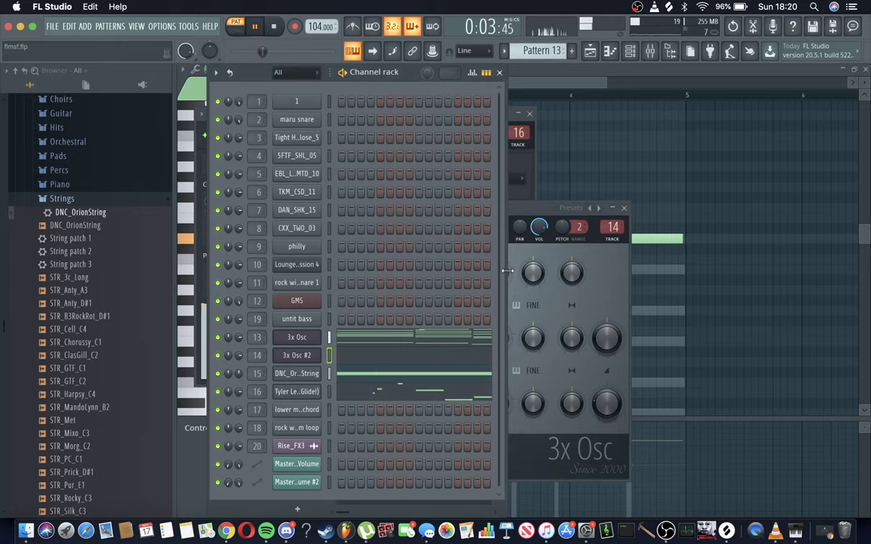
{"action": "left_click_drag", "start_coordinate": [508, 270], "coordinate": [852, 272]}
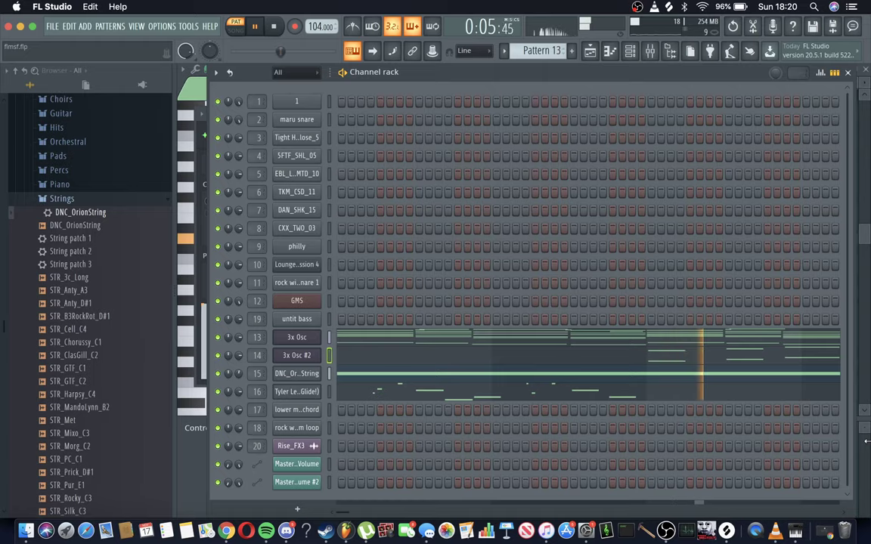
Step: Play back Pattern 13 with the 3x Osc chords open in the piano roll and return to the playlist
{"action": "left_click", "coordinate": [529, 338]}
{"action": "key", "text": "space"}
{"action": "scroll", "coordinate": [529, 338], "scroll_direction": "down", "scroll_amount": 2}
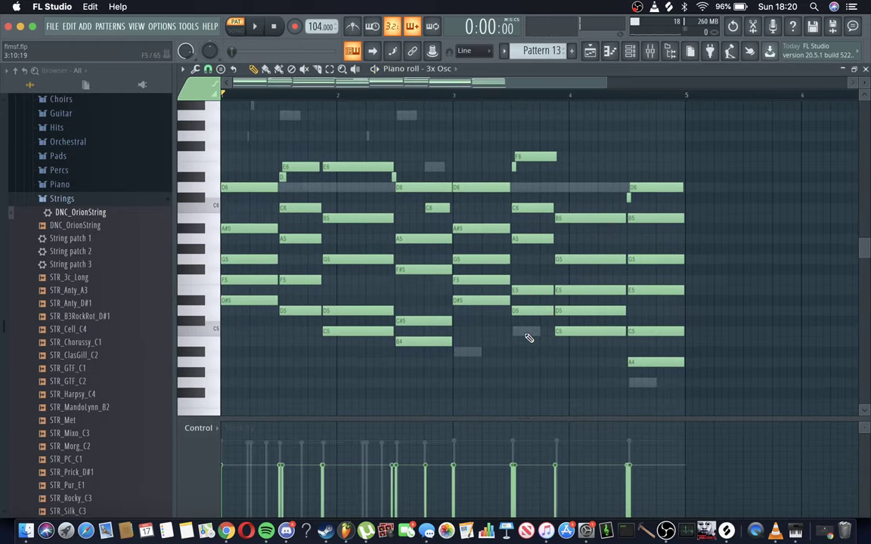
{"action": "key", "text": "space"}
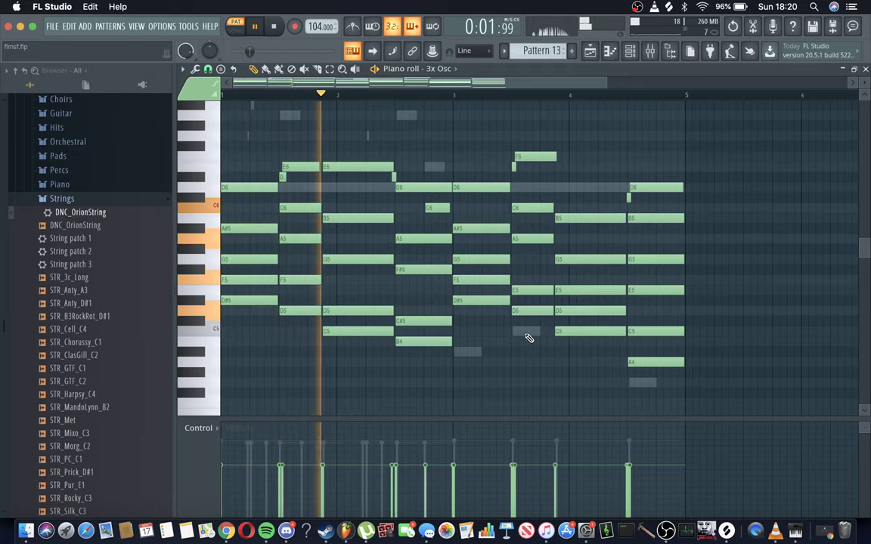
{"action": "key", "text": "space"}
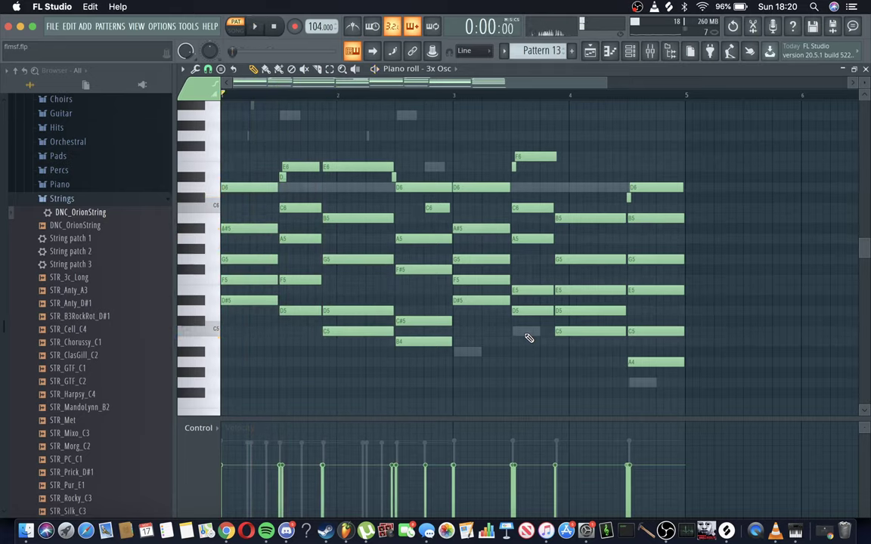
{"action": "left_click", "coordinate": [590, 51]}
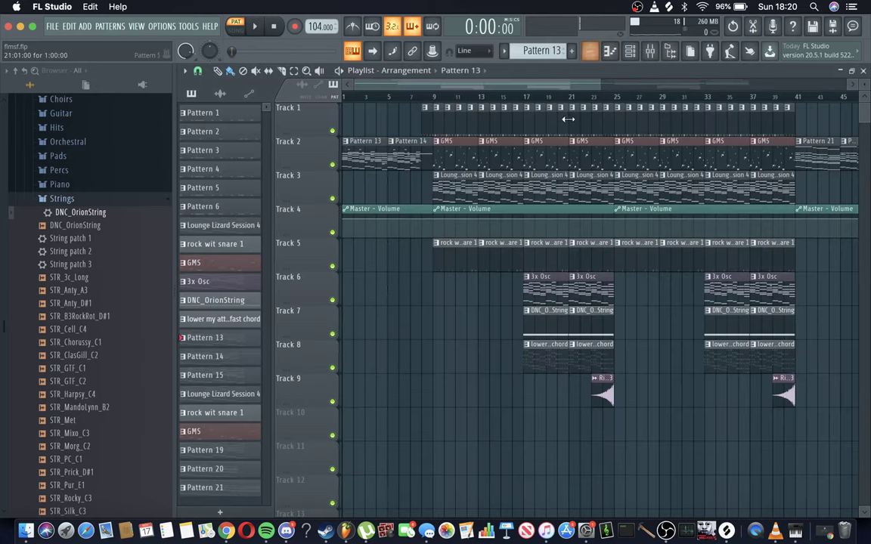
Step: Play the song from just before the drum pickup at bar 8 through to bar 17
{"action": "left_click", "coordinate": [434, 98]}
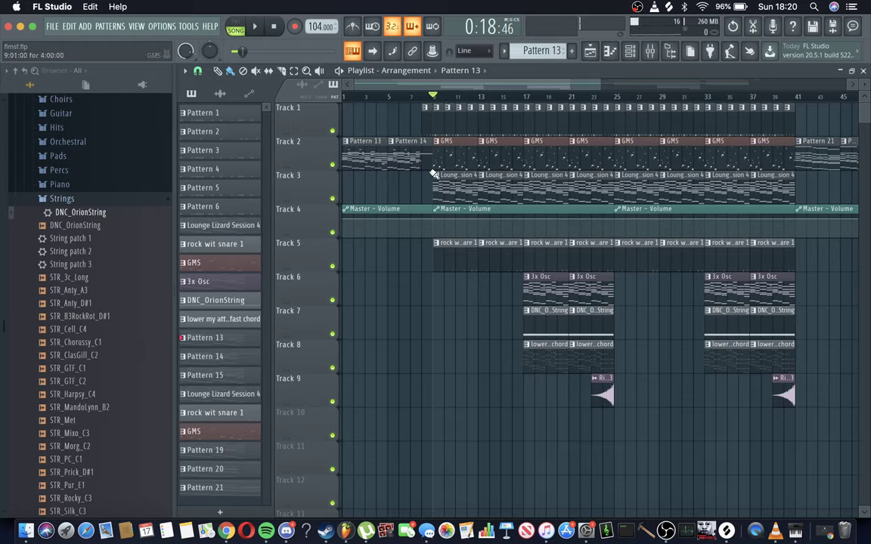
{"action": "left_click", "coordinate": [422, 99]}
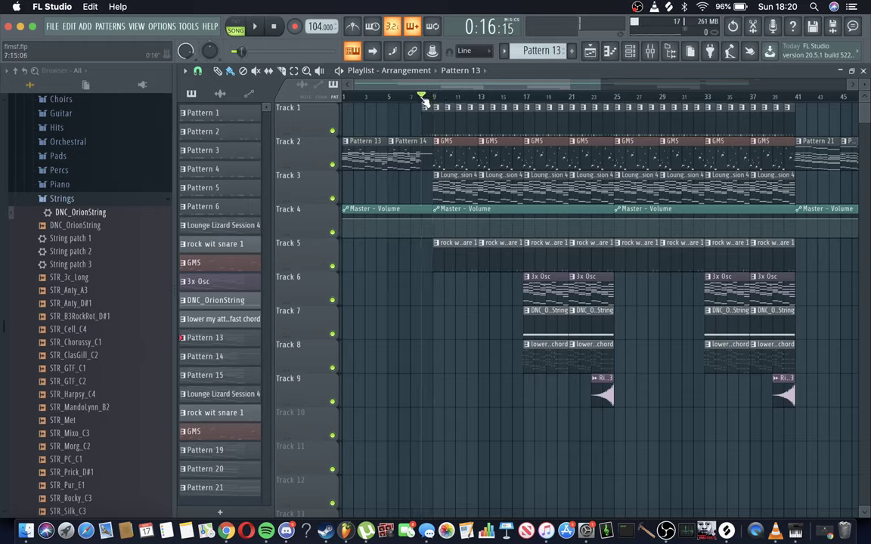
{"action": "key", "text": "space"}
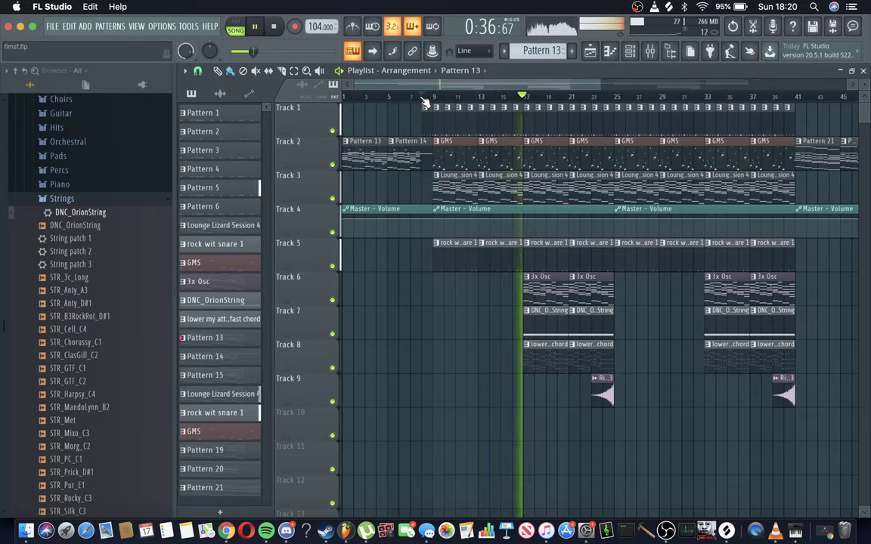
{"action": "key", "text": "space"}
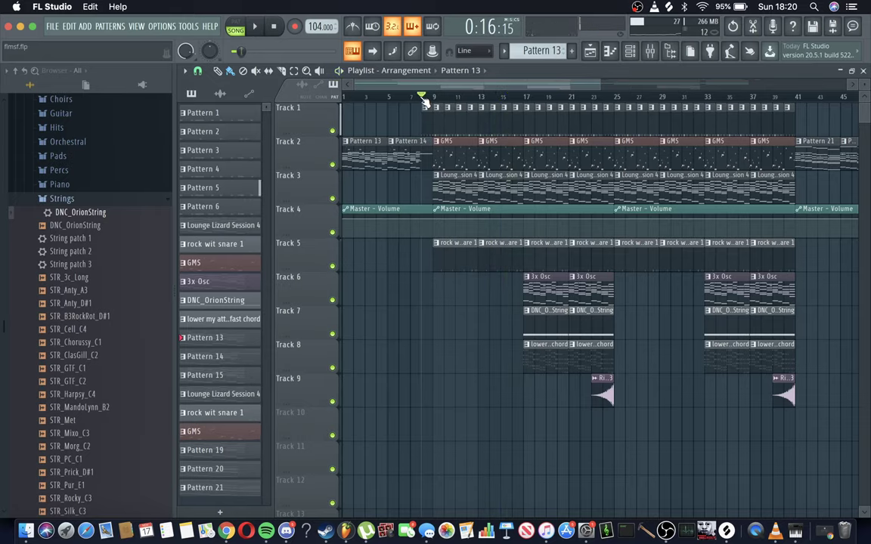
Step: Select the GMS pattern and view its synth settings with the program from the Leads & Synths bank while auditioning notes
{"action": "left_click", "coordinate": [435, 97]}
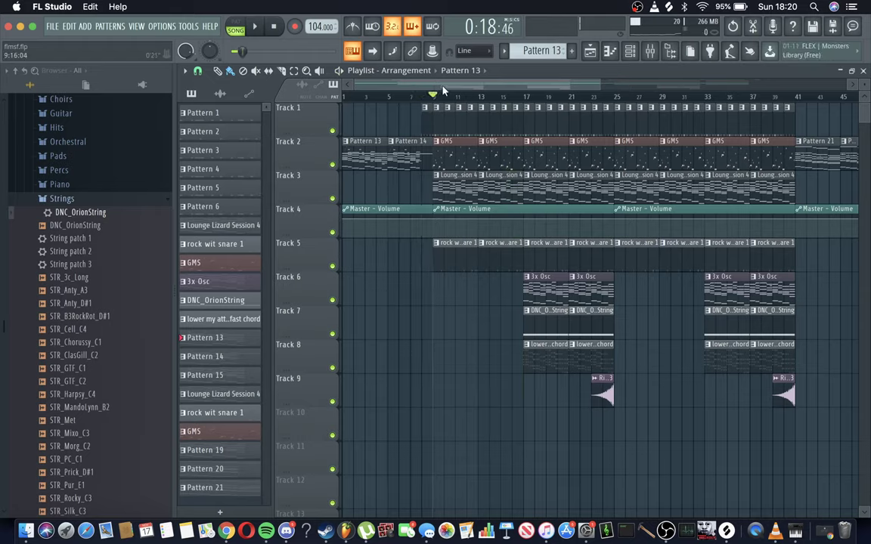
{"action": "left_click", "coordinate": [451, 153]}
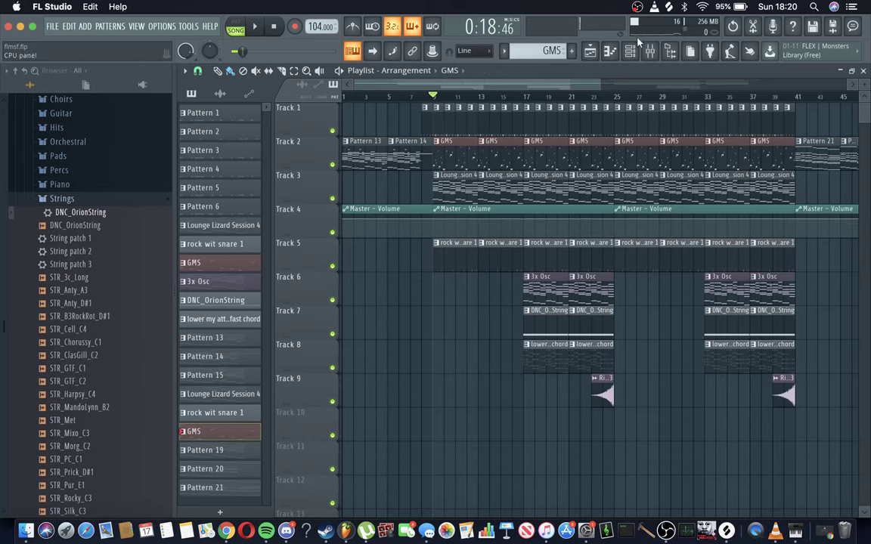
{"action": "left_click", "coordinate": [631, 50]}
{"action": "left_click", "coordinate": [328, 301]}
{"action": "key", "text": "n"}
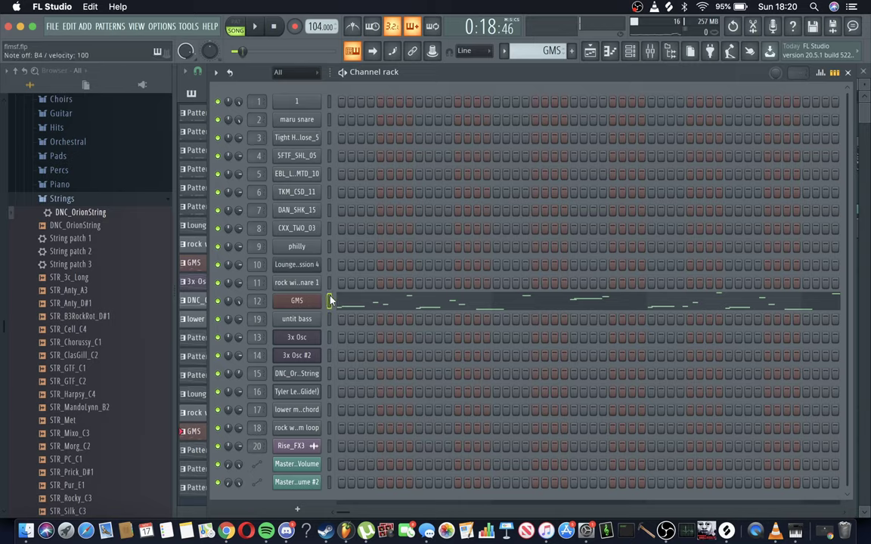
{"action": "key", "text": "x"}
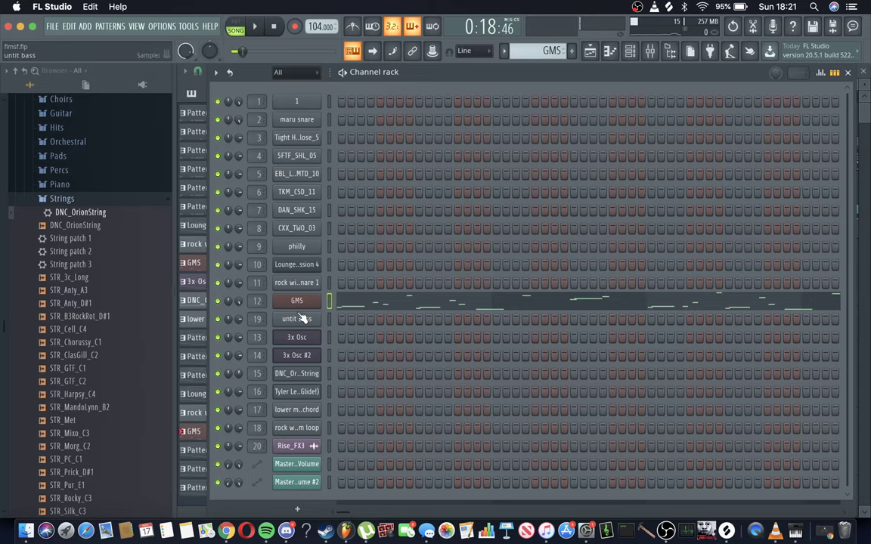
{"action": "left_click", "coordinate": [296, 300]}
{"action": "left_click", "coordinate": [273, 199]}
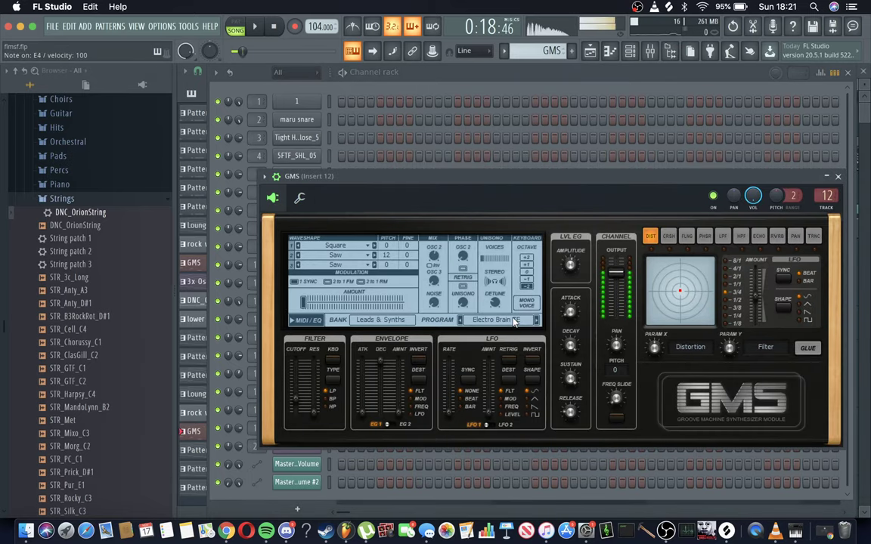
Step: Check the GMS channel's Insert 12 in the mixer during song playback and return to the channel rack
{"action": "left_click", "coordinate": [654, 50]}
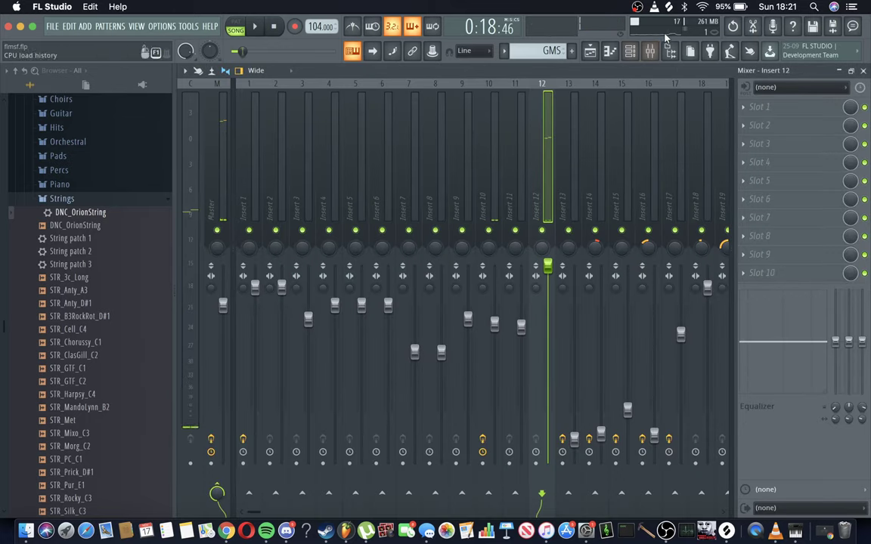
{"action": "left_click", "coordinate": [630, 51]}
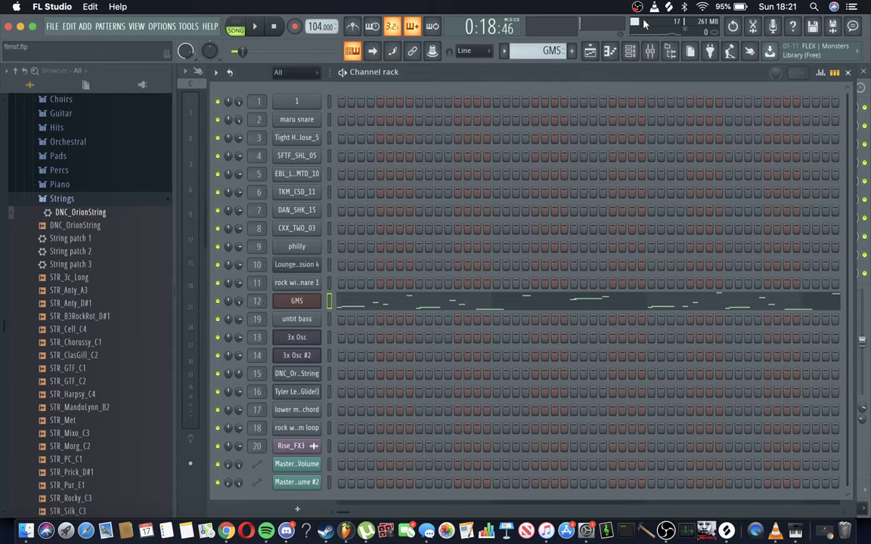
{"action": "left_click", "coordinate": [651, 52]}
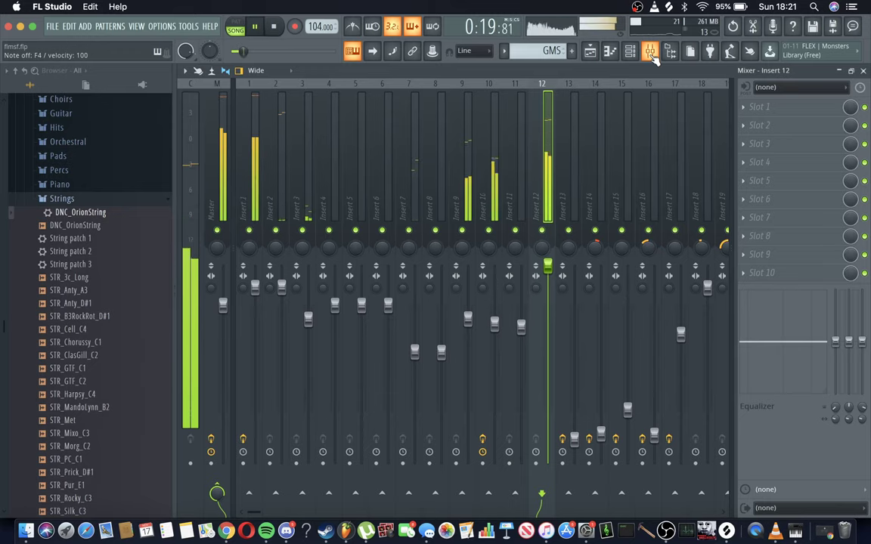
{"action": "key", "text": "space"}
{"action": "left_click", "coordinate": [630, 52]}
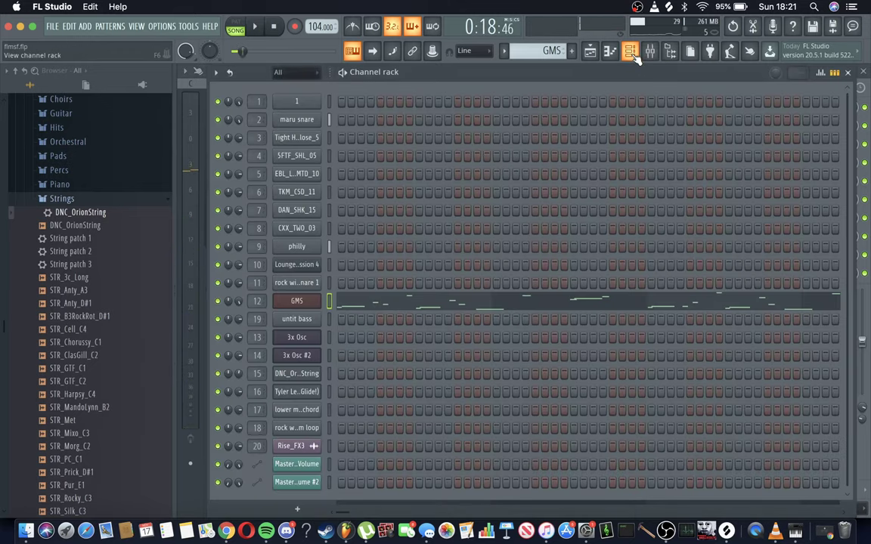
Step: Open the GMS notes in the piano roll, switch to pattern mode, and inspect the GMS channel's arpeggiator and echo settings
{"action": "left_click", "coordinate": [402, 304]}
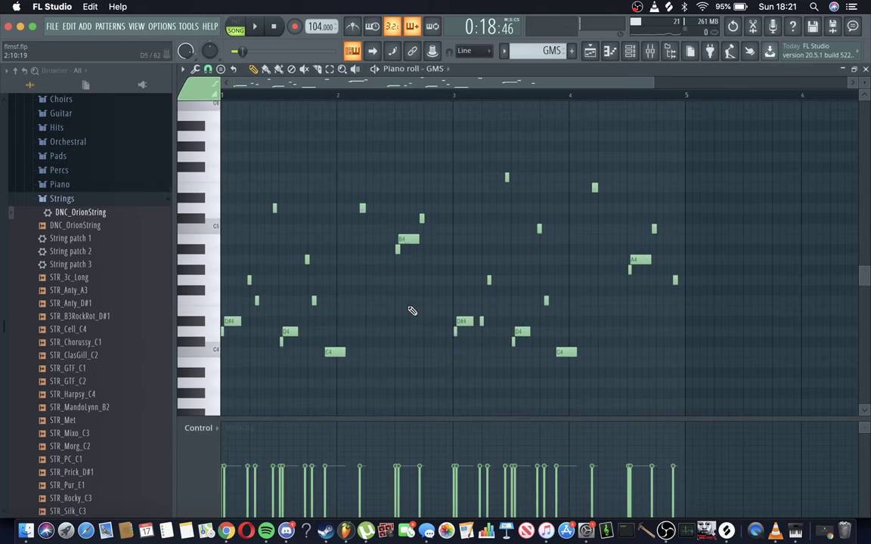
{"action": "left_click", "coordinate": [236, 26]}
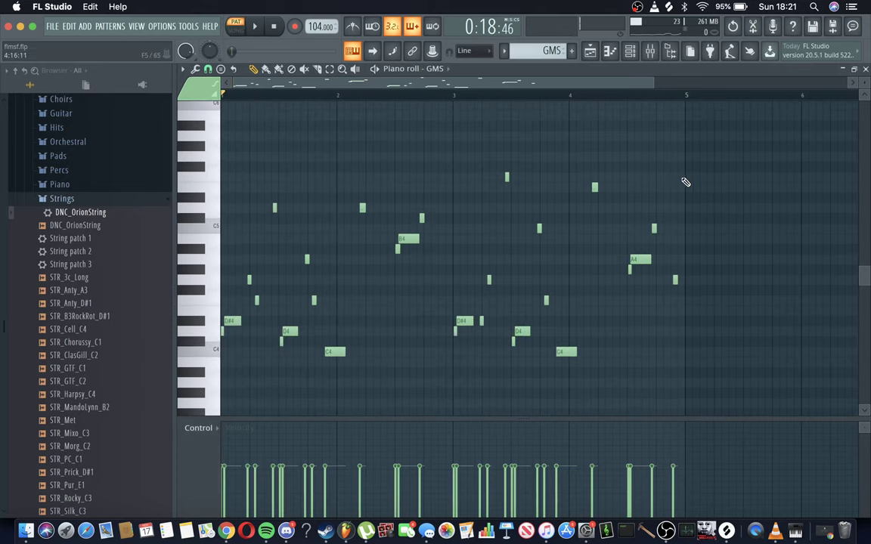
{"action": "key", "text": "F6"}
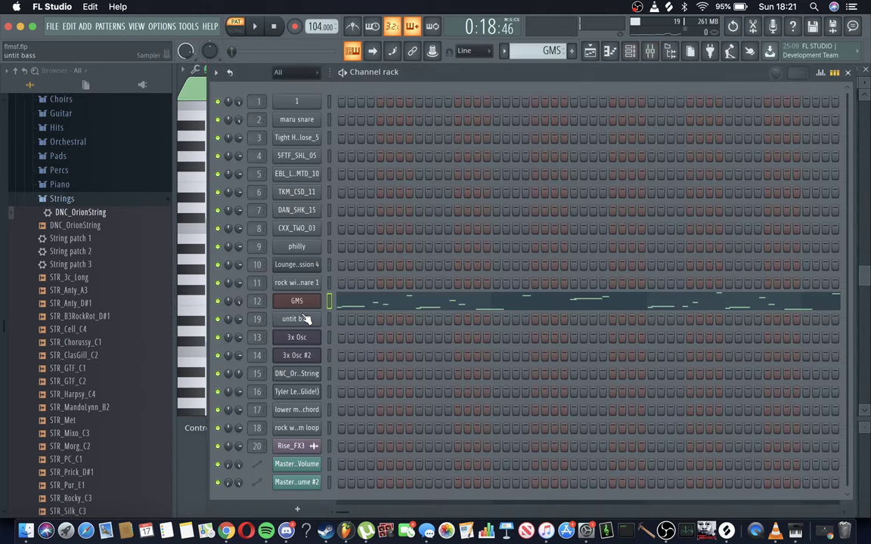
{"action": "left_click", "coordinate": [296, 301]}
{"action": "left_click", "coordinate": [300, 198]}
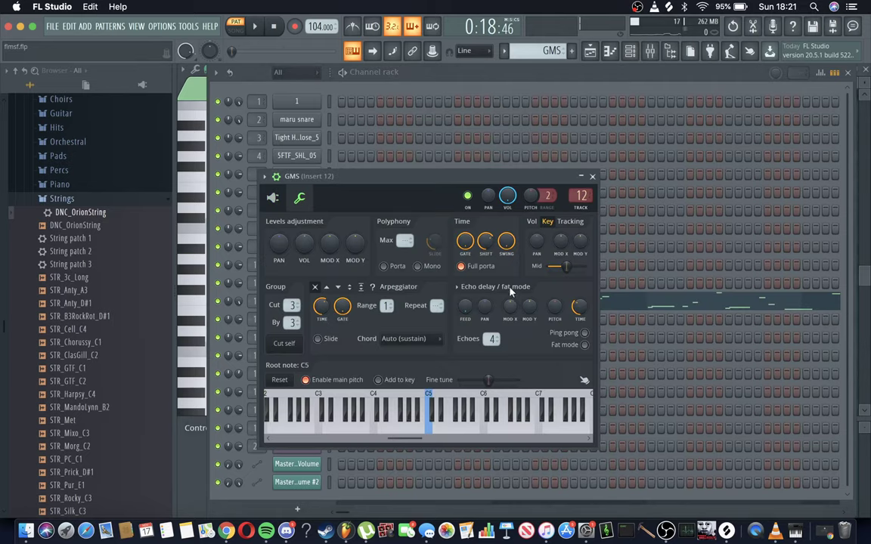
{"action": "left_click", "coordinate": [629, 51]}
{"action": "left_click", "coordinate": [629, 51]}
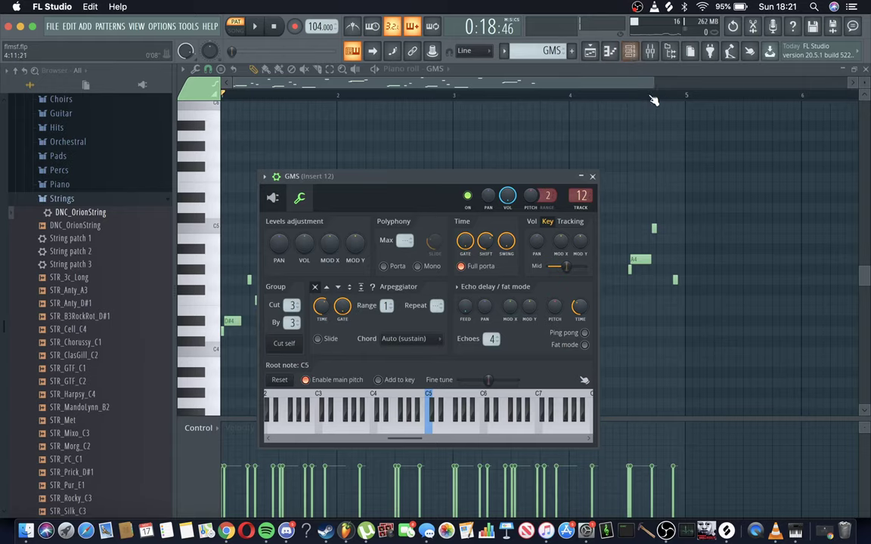
{"action": "key", "text": "Escape"}
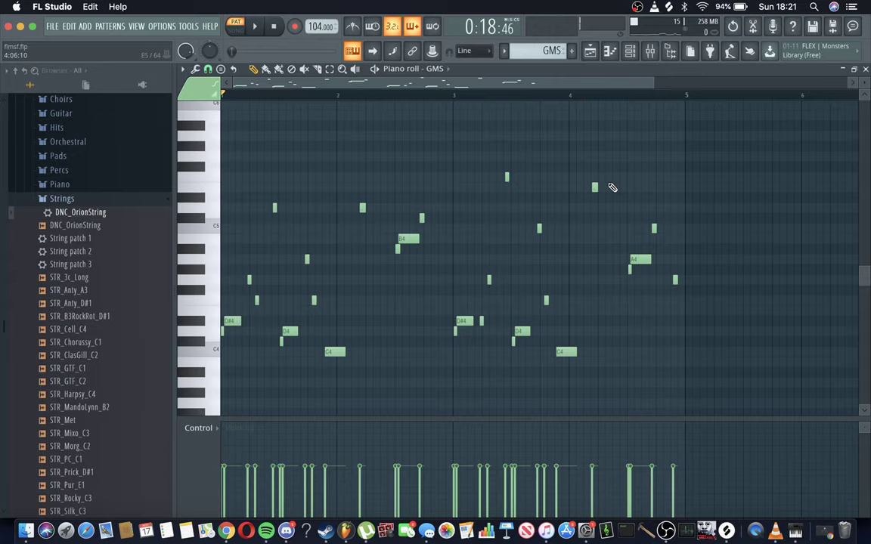
Step: Play back the GMS melody with its notes in the piano roll and return to the playlist
{"action": "key", "text": "space"}
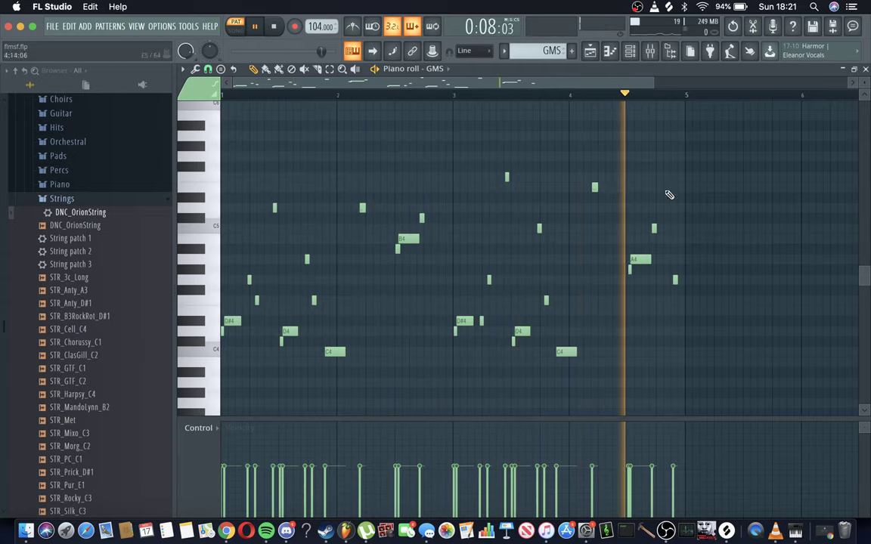
{"action": "key", "text": "F5"}
{"action": "key", "text": "space"}
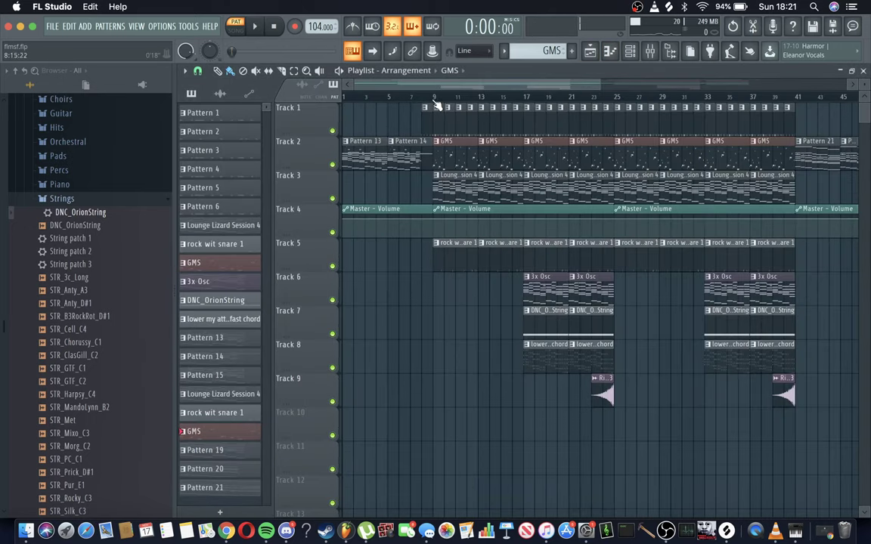
Step: Solo Tracks 1 and 2 and play the song from bar 9, ending with every track enabled
{"action": "left_click", "coordinate": [433, 97]}
{"action": "right_click", "coordinate": [331, 131]}
{"action": "left_click", "coordinate": [333, 165]}
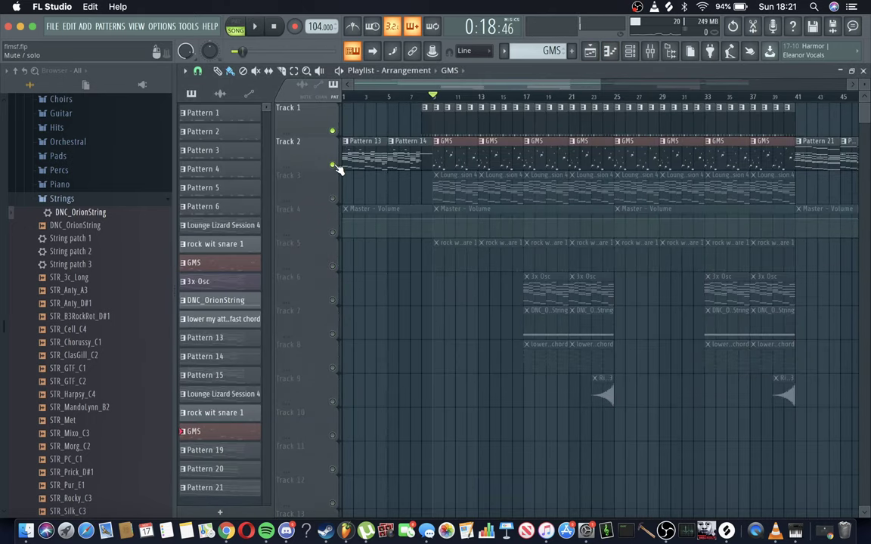
{"action": "key", "text": "space"}
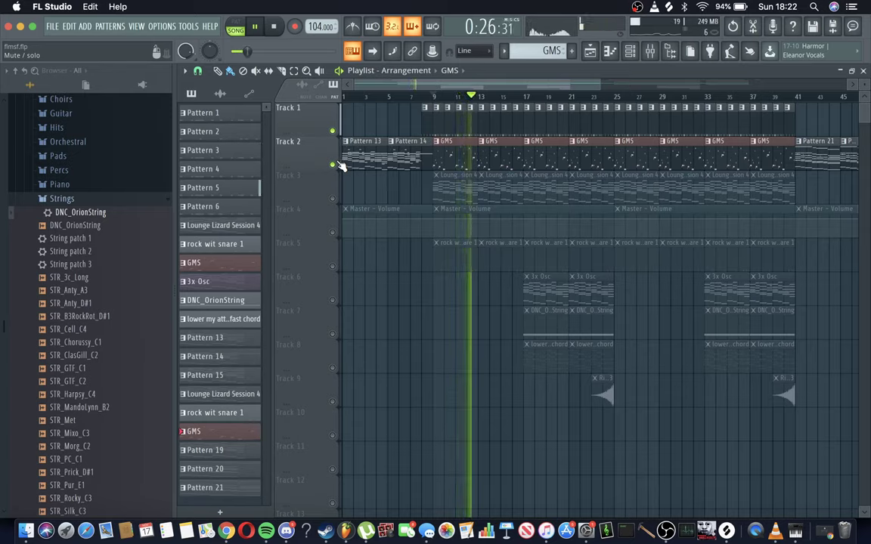
{"action": "key", "text": "space"}
{"action": "right_click", "coordinate": [333, 165]}
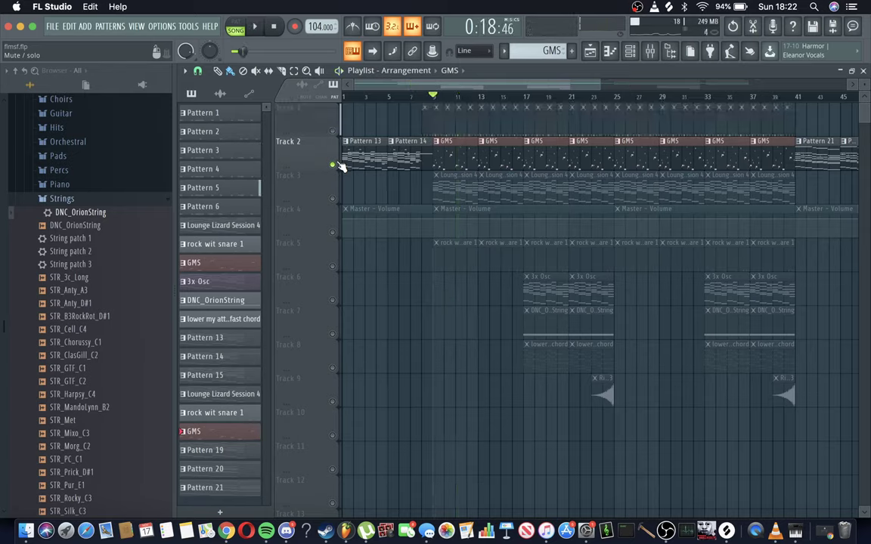
{"action": "right_click", "coordinate": [333, 165]}
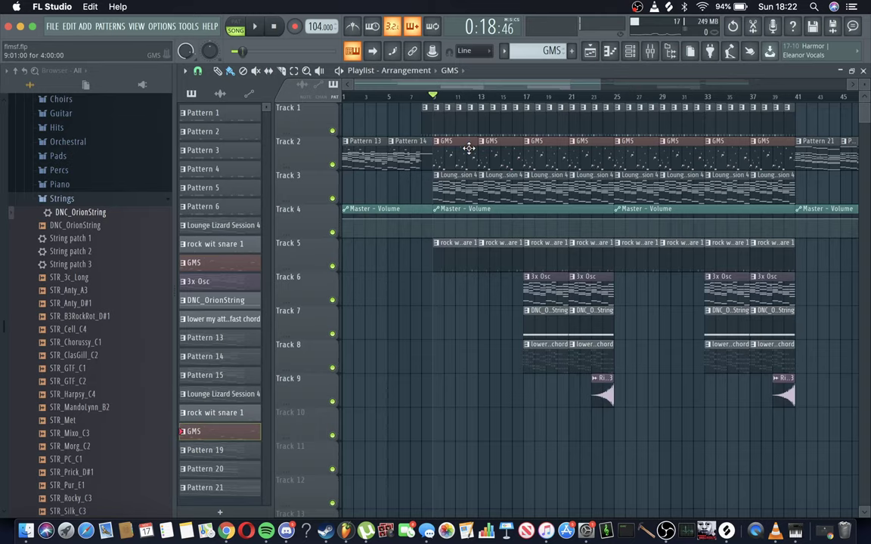
Step: Examine the GMS melody's notes in the piano roll once more and return to the playlist
{"action": "key", "text": "F6"}
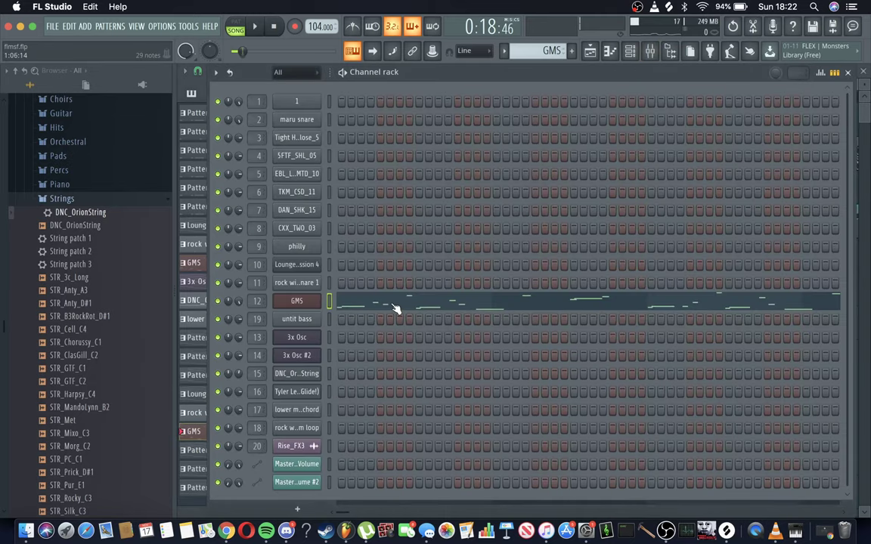
{"action": "left_click", "coordinate": [395, 309]}
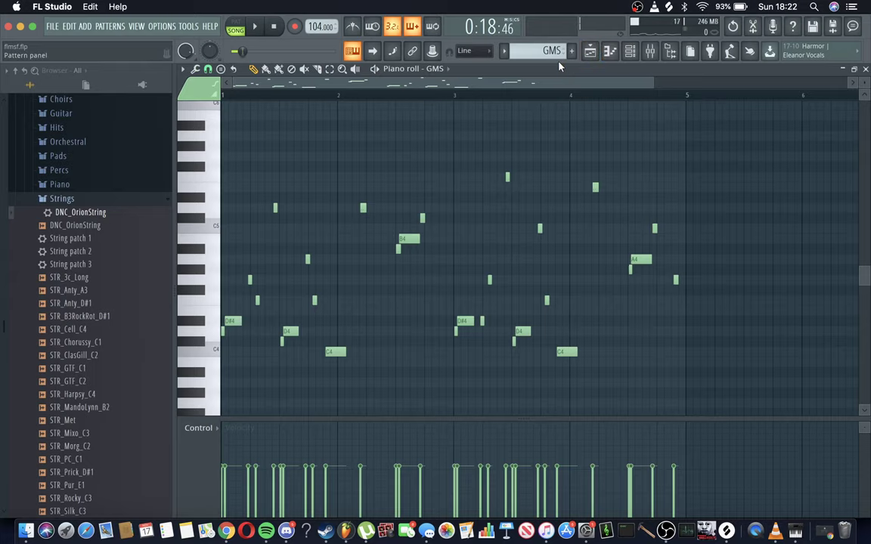
{"action": "left_click", "coordinate": [590, 50]}
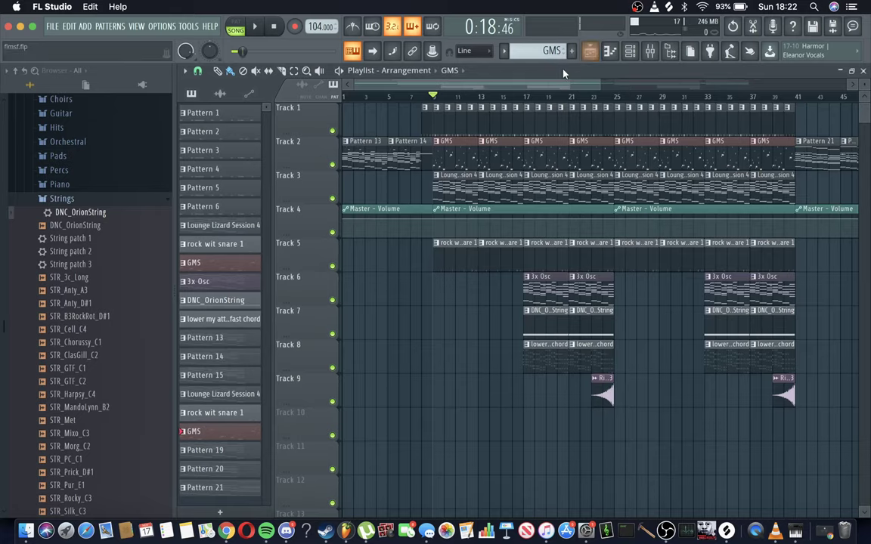
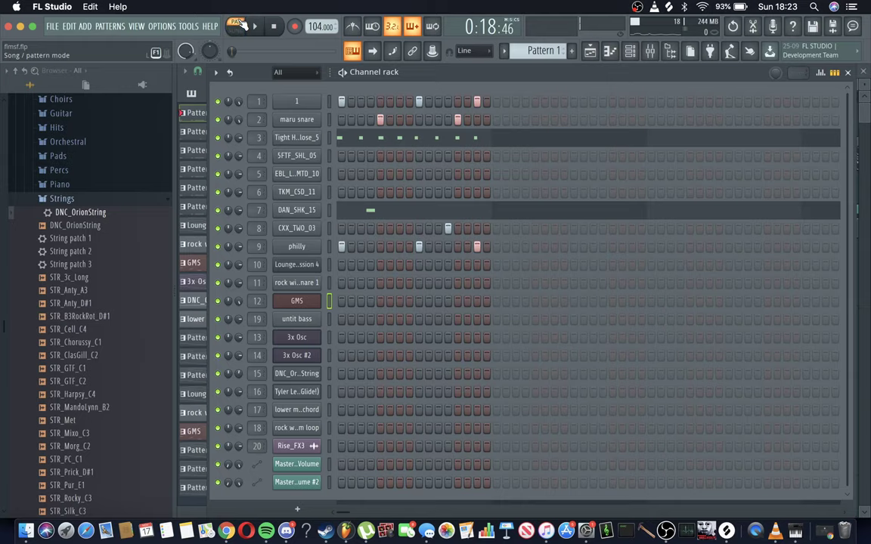
Step: Solo the drum patterns on Track 1 and play them from bar 9 with the playlist zoomed in on them
{"action": "left_click", "coordinate": [590, 50]}
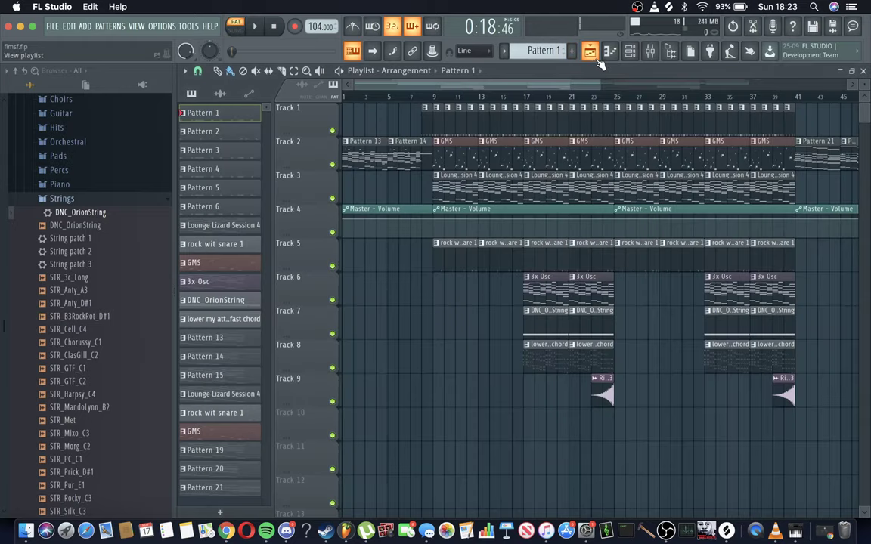
{"action": "left_click_drag", "start_coordinate": [601, 82], "coordinate": [418, 83]}
{"action": "left_click", "coordinate": [688, 96]}
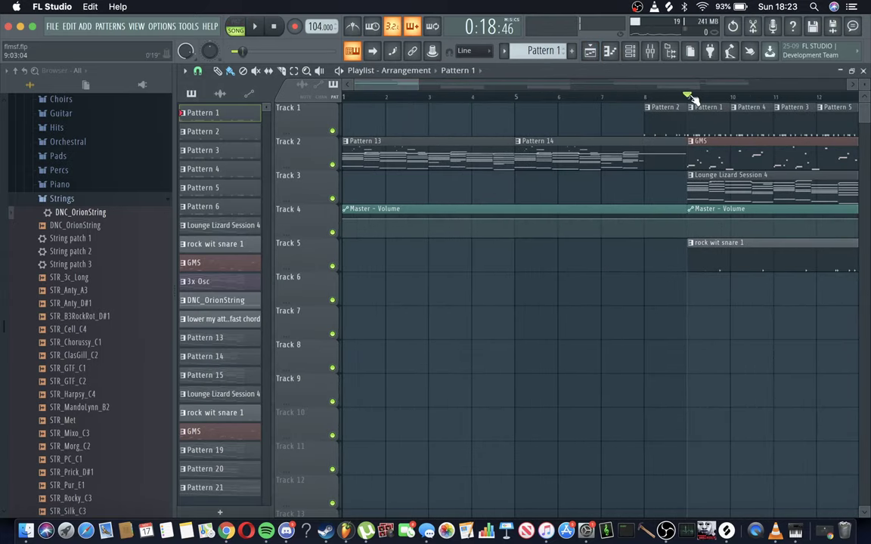
{"action": "right_click", "coordinate": [332, 131]}
{"action": "key", "text": "space"}
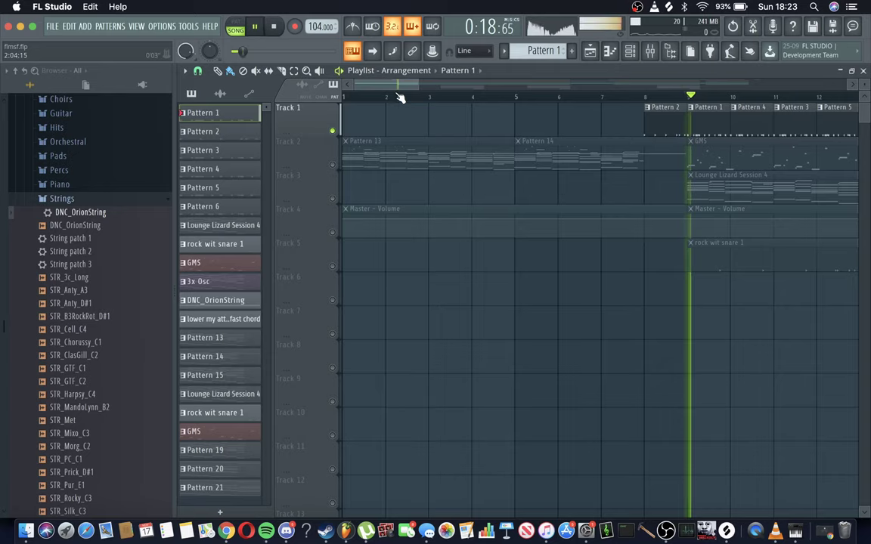
{"action": "left_click_drag", "start_coordinate": [377, 79], "coordinate": [437, 102]}
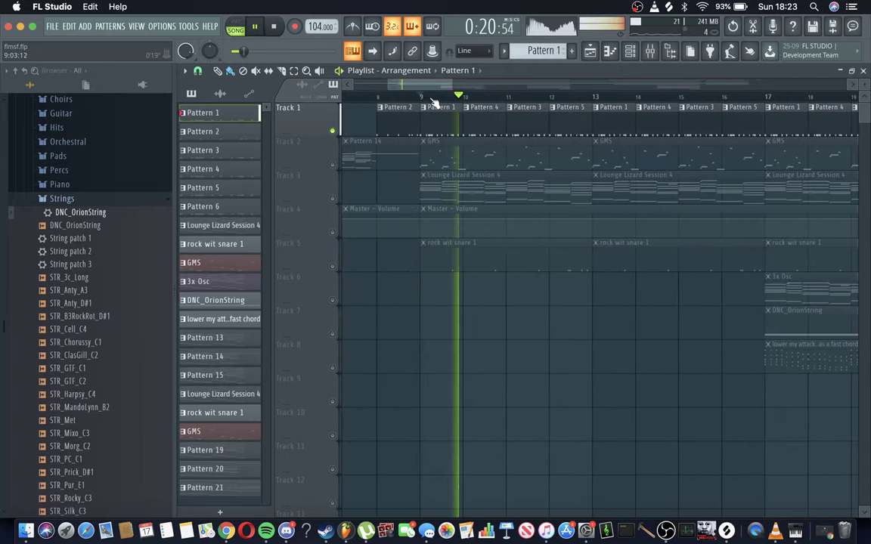
Step: Bring up the mixer during drum playback and select Insert 1 to view its effect slots
{"action": "left_click", "coordinate": [650, 51]}
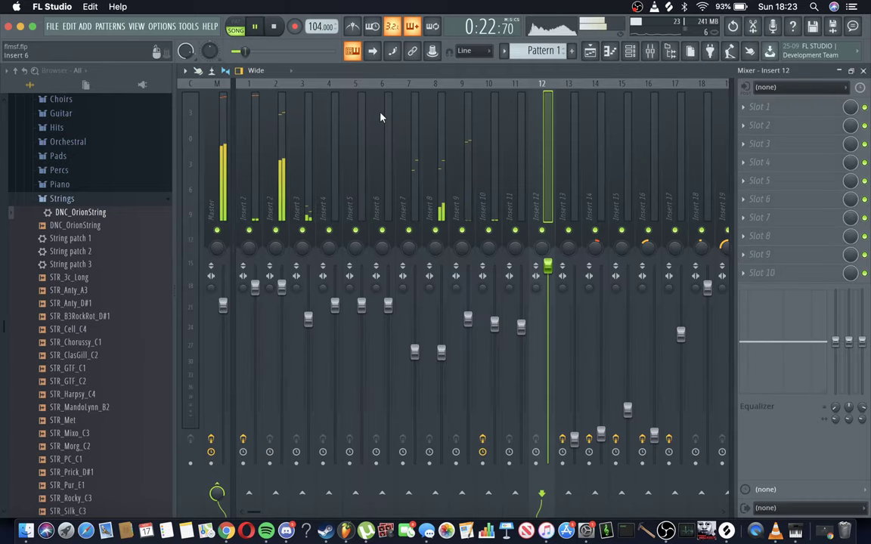
{"action": "left_click", "coordinate": [337, 120]}
{"action": "left_click", "coordinate": [254, 119]}
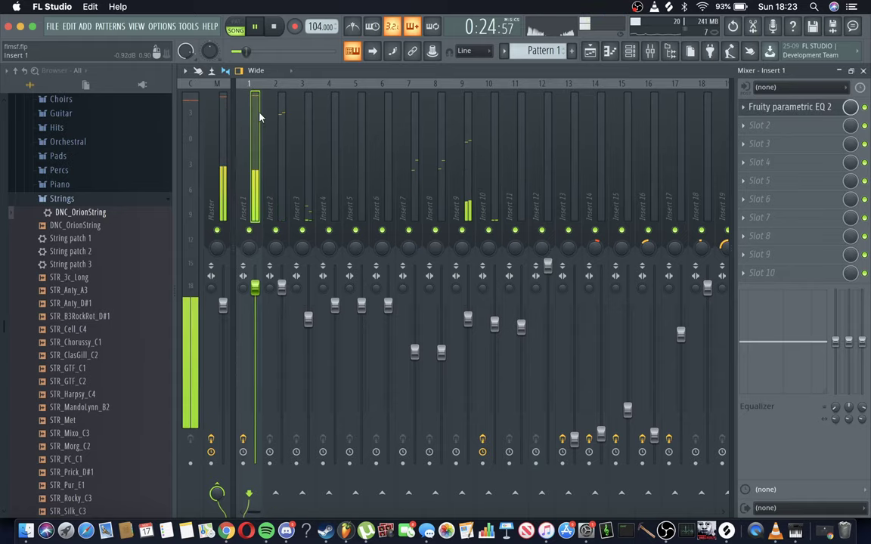
Step: Return to the playlist, enable Track 5 alongside the soloed Track 1, and play the drums with the rock wit snare from bar 9
{"action": "left_click", "coordinate": [592, 52]}
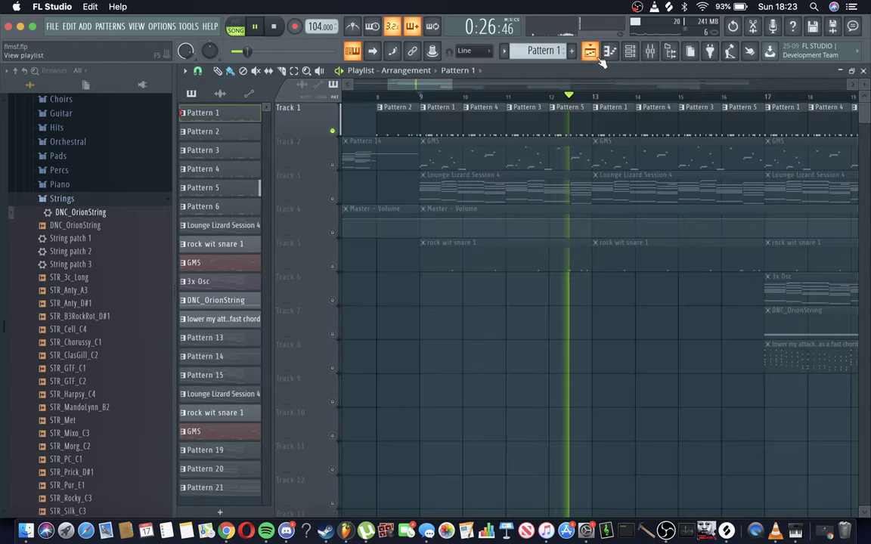
{"action": "key", "text": "space"}
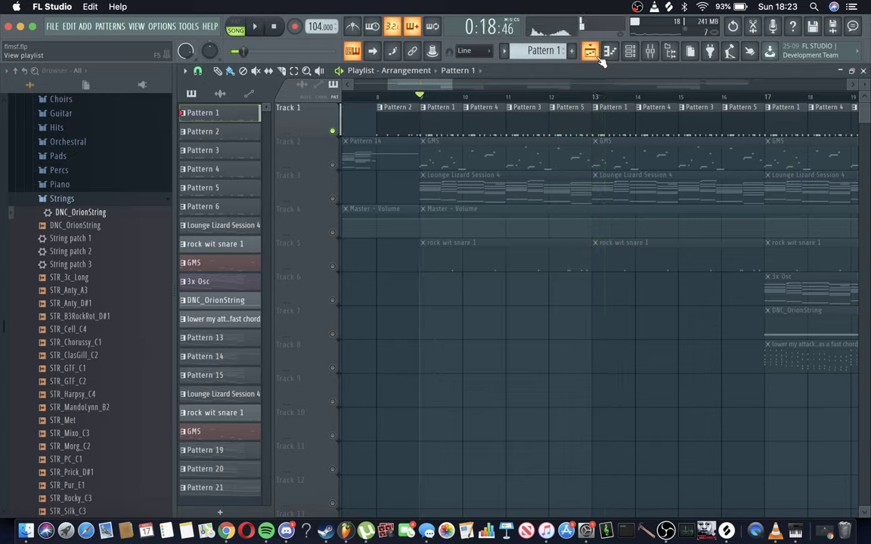
{"action": "left_click", "coordinate": [333, 267]}
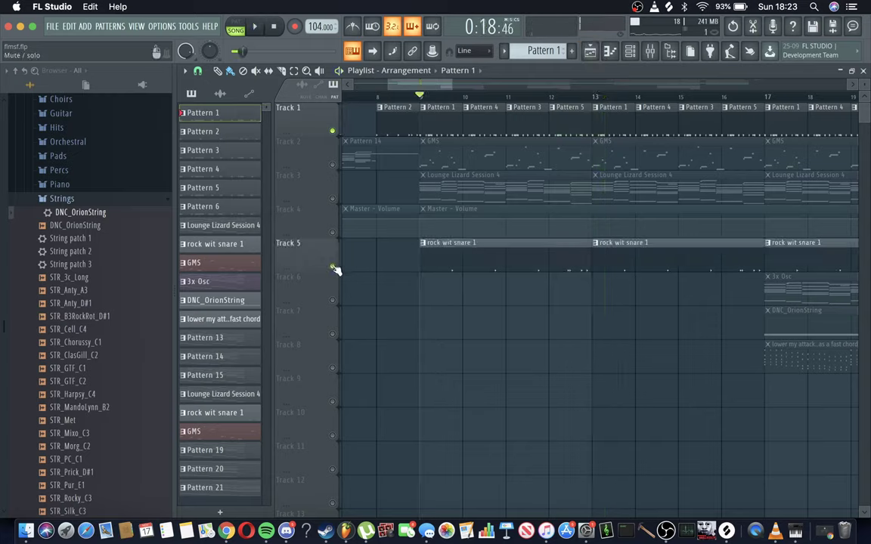
{"action": "key", "text": "space"}
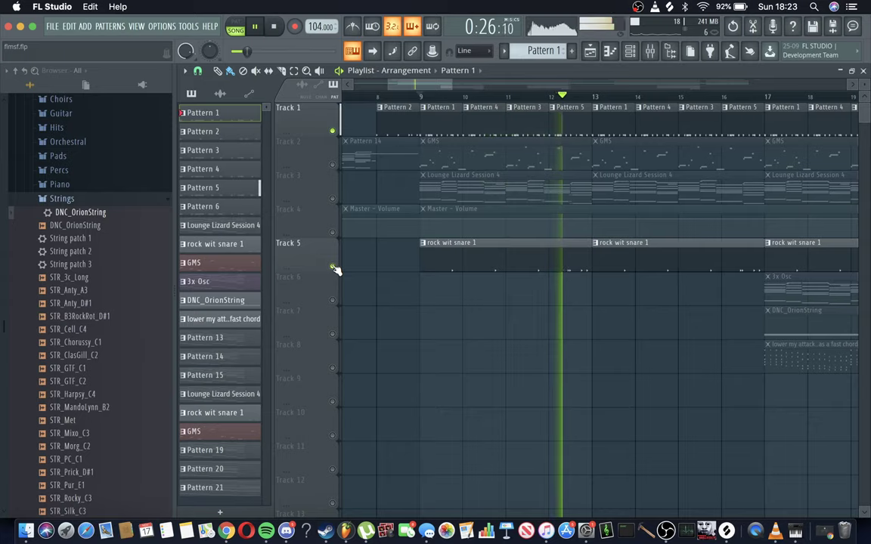
{"action": "key", "text": "space"}
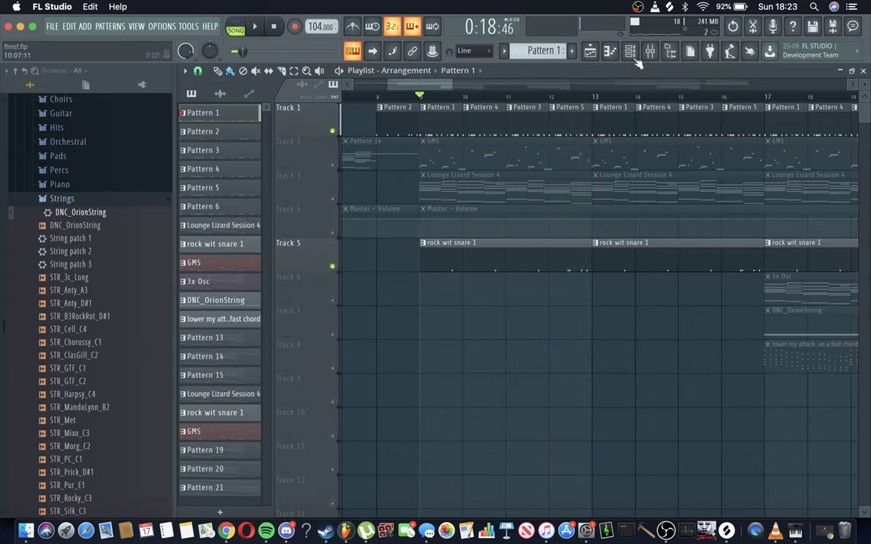
Step: View Pattern 1's Tight Hat Close_5 notes from the channel rack in the piano roll and return to the rack
{"action": "left_click", "coordinate": [630, 51]}
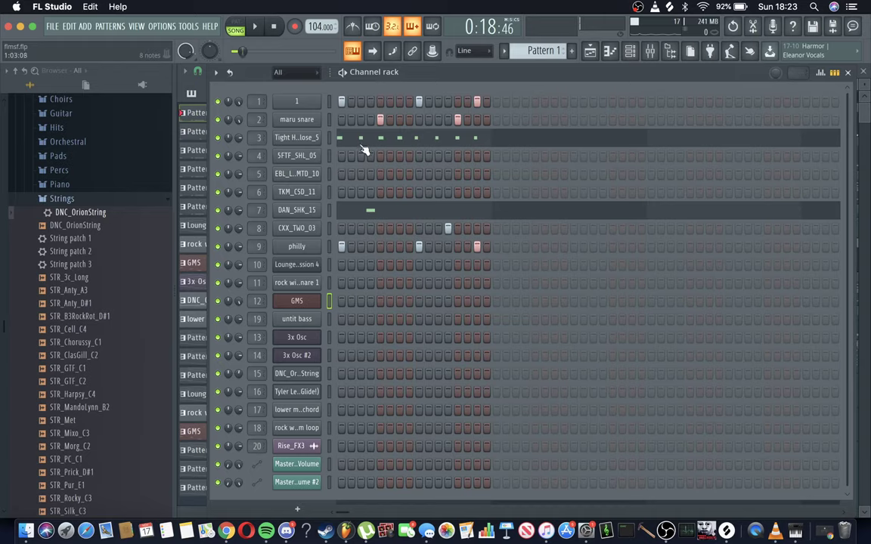
{"action": "left_click", "coordinate": [362, 141]}
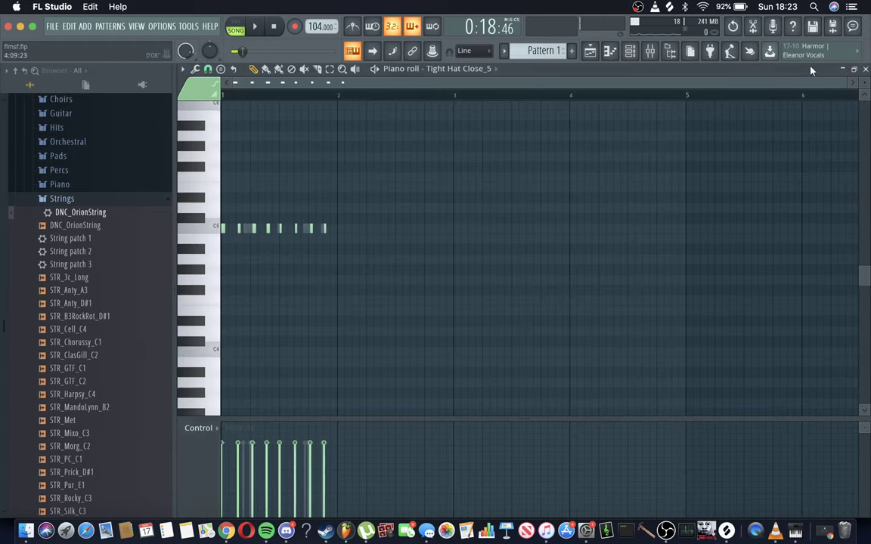
{"action": "key", "text": "F6"}
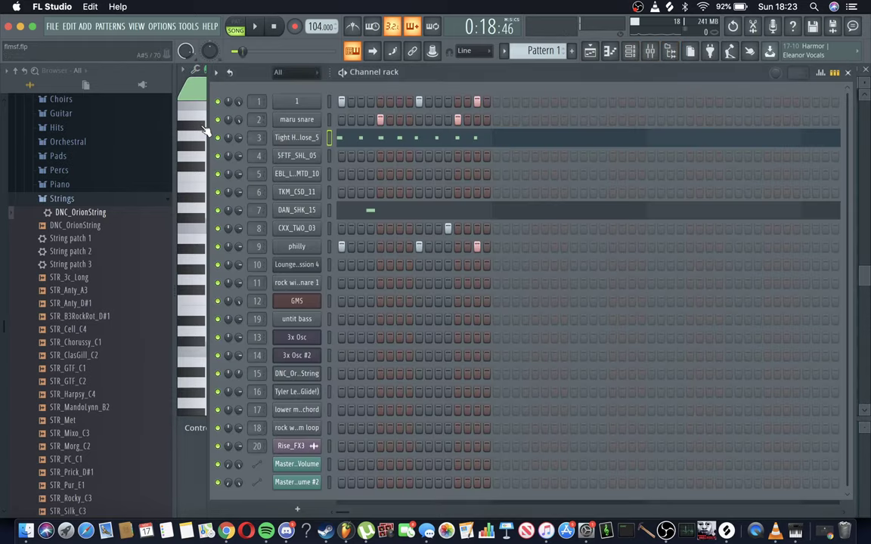
Step: Switch playback to pattern mode and play Pattern 1 with only the Tight Hat Close_5 channel soloed
{"action": "left_click", "coordinate": [236, 27]}
{"action": "key", "text": "space"}
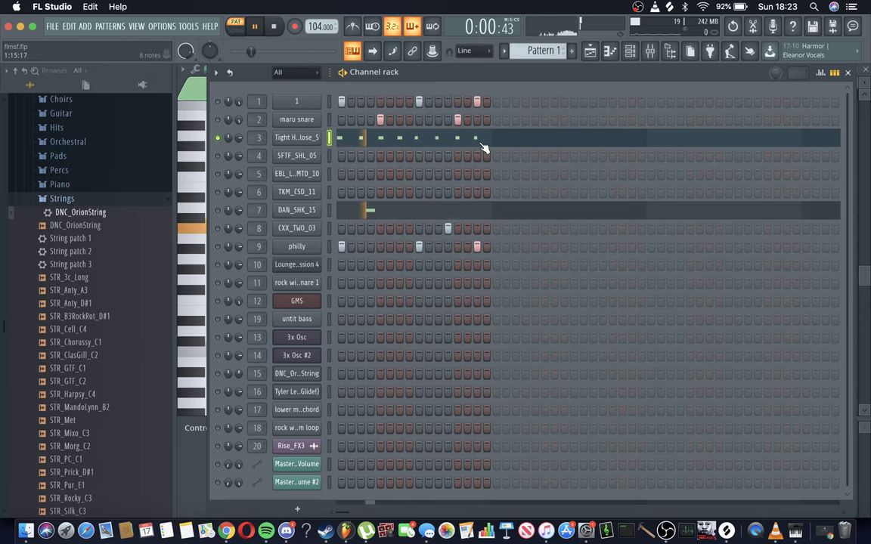
{"action": "key", "text": "F5"}
{"action": "key", "text": "space"}
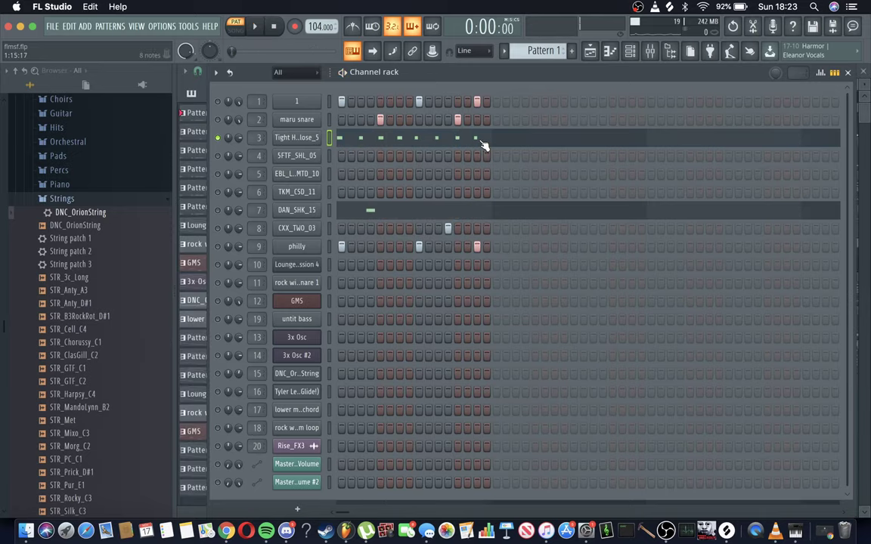
Step: Examine the spacing of the Tight Hat Close_5 notes up close in the piano roll and return to the channel rack
{"action": "left_click", "coordinate": [483, 143]}
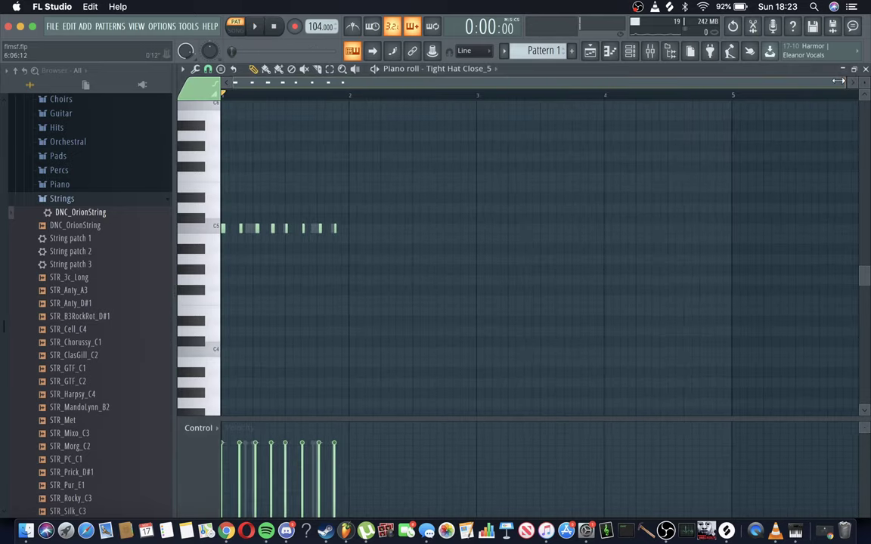
{"action": "left_click_drag", "start_coordinate": [839, 81], "coordinate": [439, 81]}
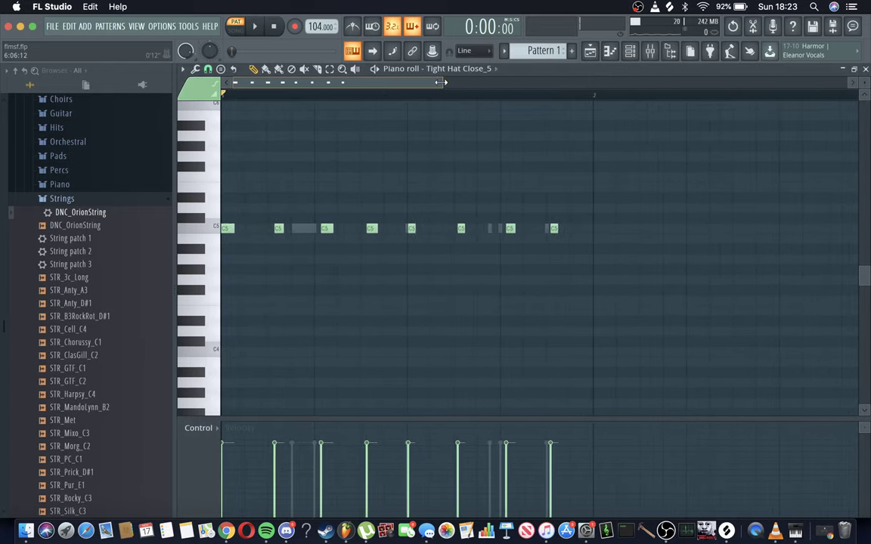
{"action": "left_click", "coordinate": [630, 51]}
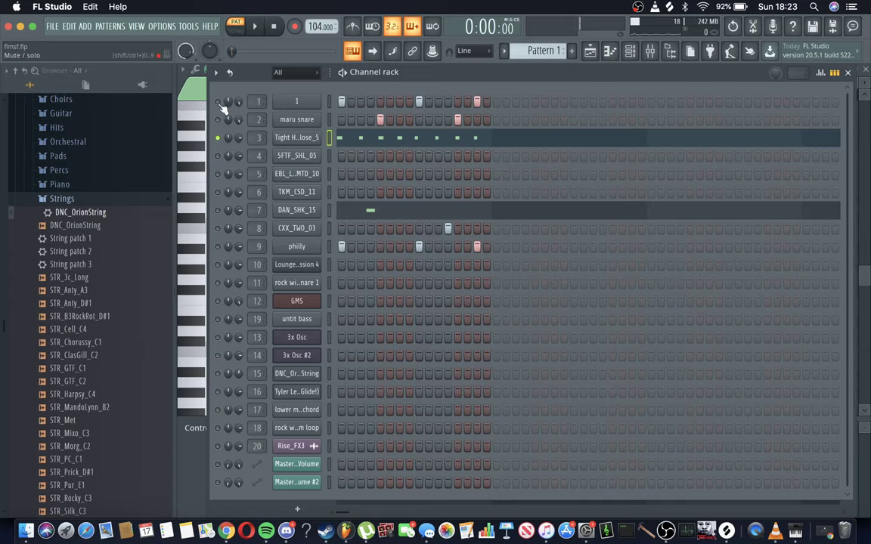
Step: View the sampler settings of kick channel 1, check Insert 1 in the mixer, and bring the kick's settings back up
{"action": "left_click", "coordinate": [297, 101]}
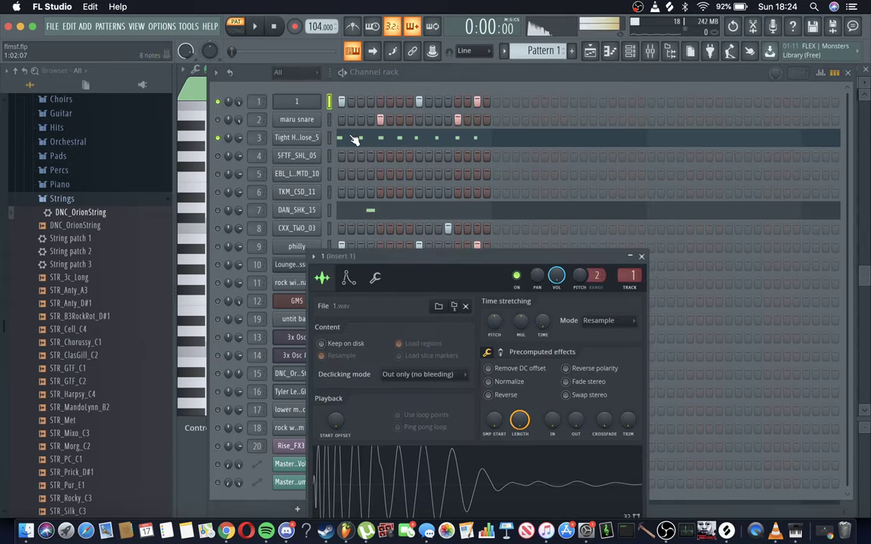
{"action": "left_click", "coordinate": [649, 51]}
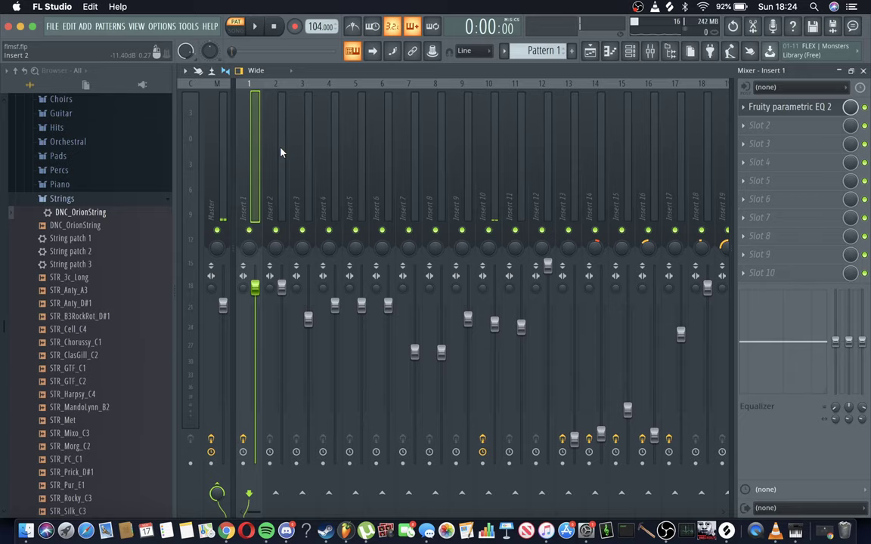
{"action": "left_click", "coordinate": [628, 52]}
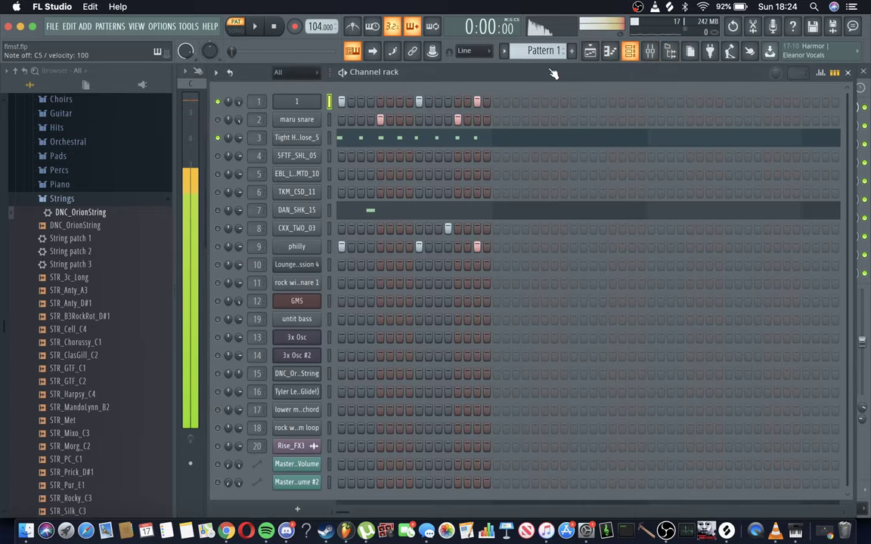
{"action": "left_click", "coordinate": [296, 102]}
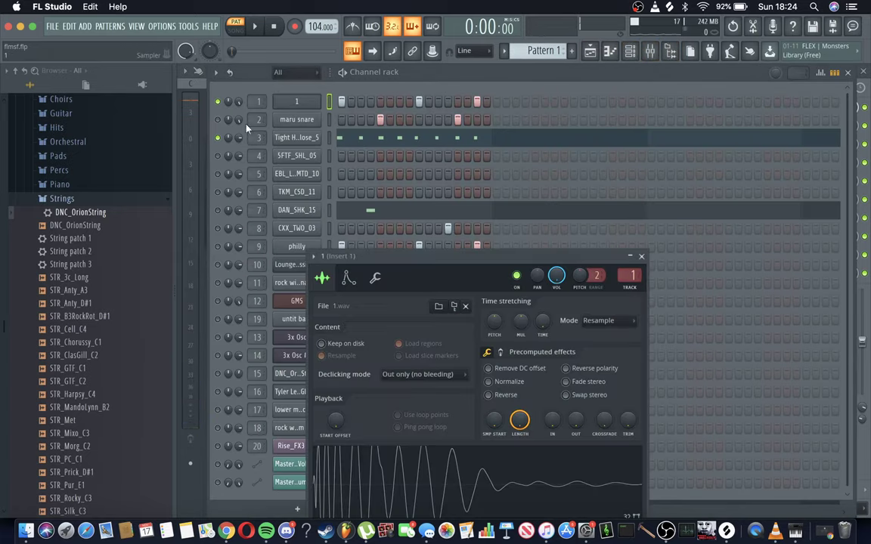
Step: Locate the kick folder of the Dilla Influenza kit in the browser and preview sample 1
{"action": "left_click", "coordinate": [56, 199]}
{"action": "left_click", "coordinate": [54, 174]}
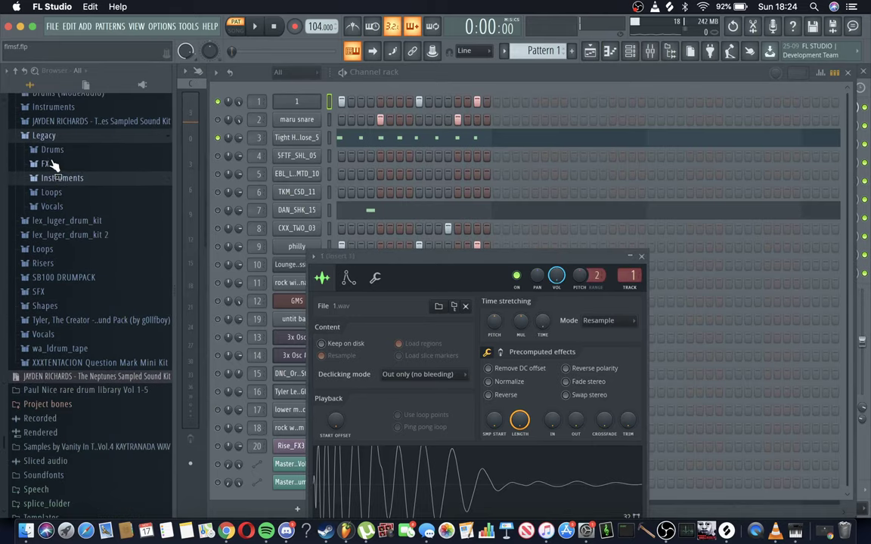
{"action": "scroll", "coordinate": [51, 162], "scroll_direction": "up", "scroll_amount": 2}
{"action": "left_click", "coordinate": [54, 129]}
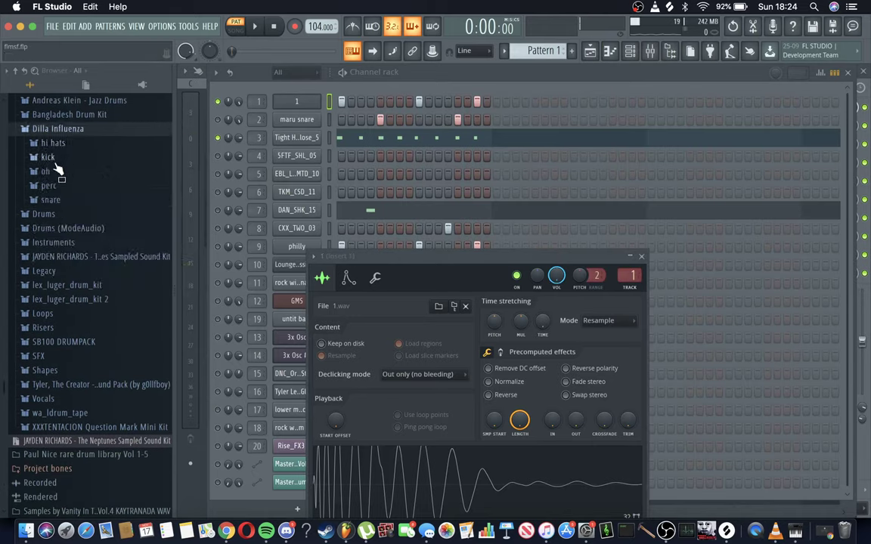
{"action": "left_click", "coordinate": [51, 159]}
{"action": "left_click", "coordinate": [59, 172]}
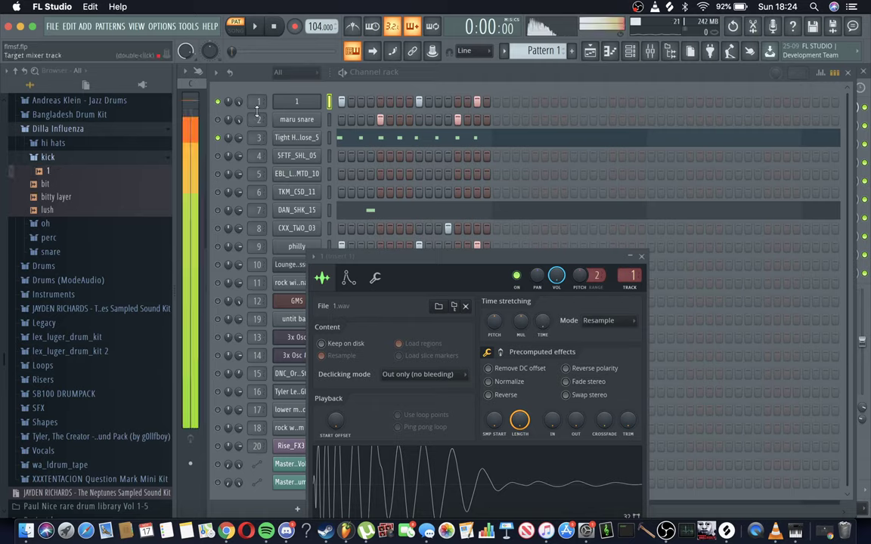
Step: Show the kick channel's miscellaneous settings with its root note, preview browser sample 1 for comparison, and close the channel settings
{"action": "left_click", "coordinate": [374, 278]}
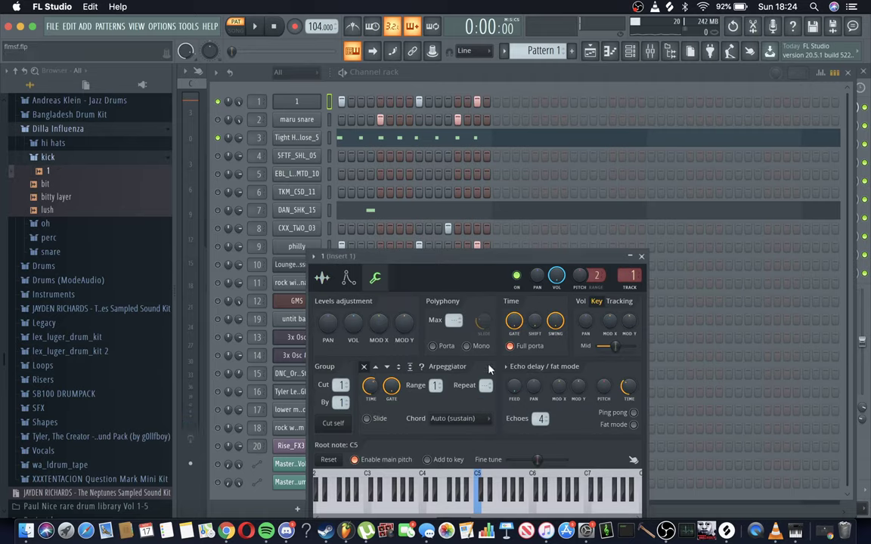
{"action": "left_click", "coordinate": [72, 173]}
{"action": "left_click", "coordinate": [72, 174]}
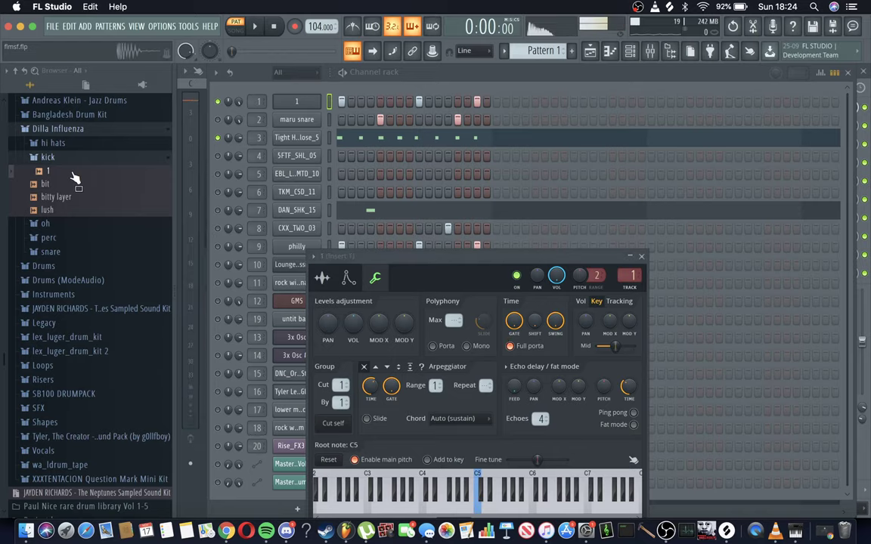
{"action": "left_click", "coordinate": [73, 173]}
{"action": "left_click_drag", "start_coordinate": [478, 278], "coordinate": [478, 205]}
{"action": "left_click", "coordinate": [366, 81]}
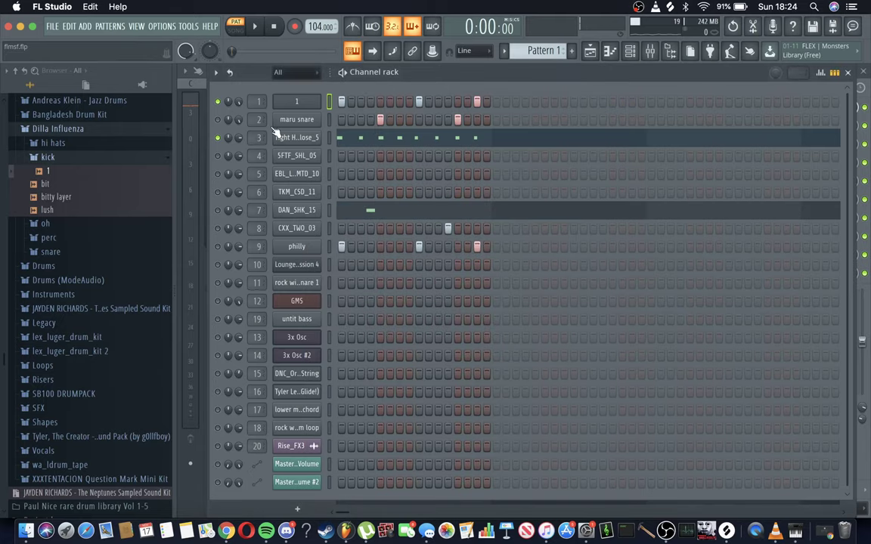
Step: Solo the maru snare channel, view its root note and sample settings, and check its insert in the mixer
{"action": "right_click", "coordinate": [224, 121]}
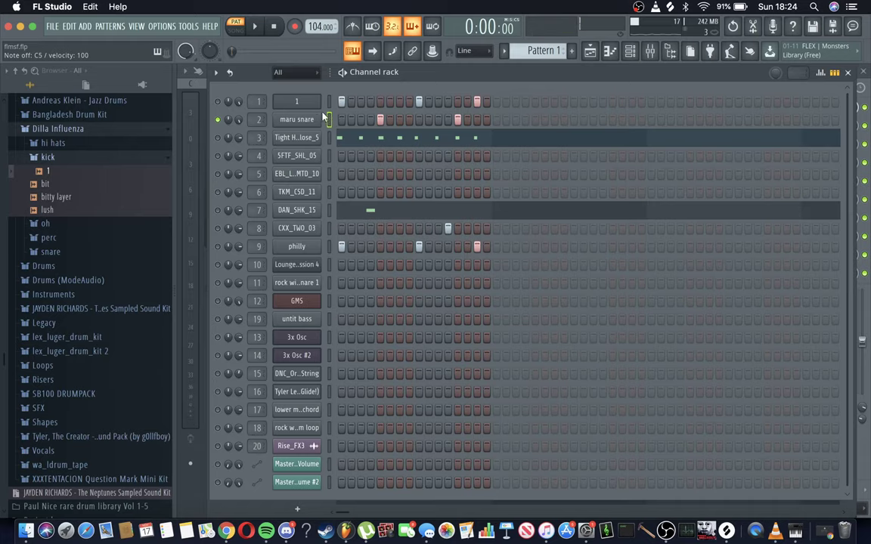
{"action": "left_click", "coordinate": [306, 120]}
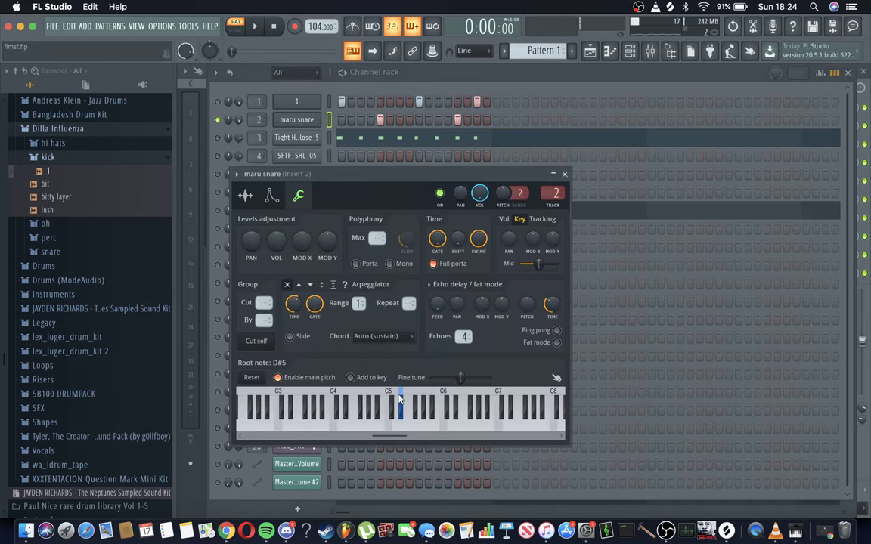
{"action": "left_click", "coordinate": [245, 196]}
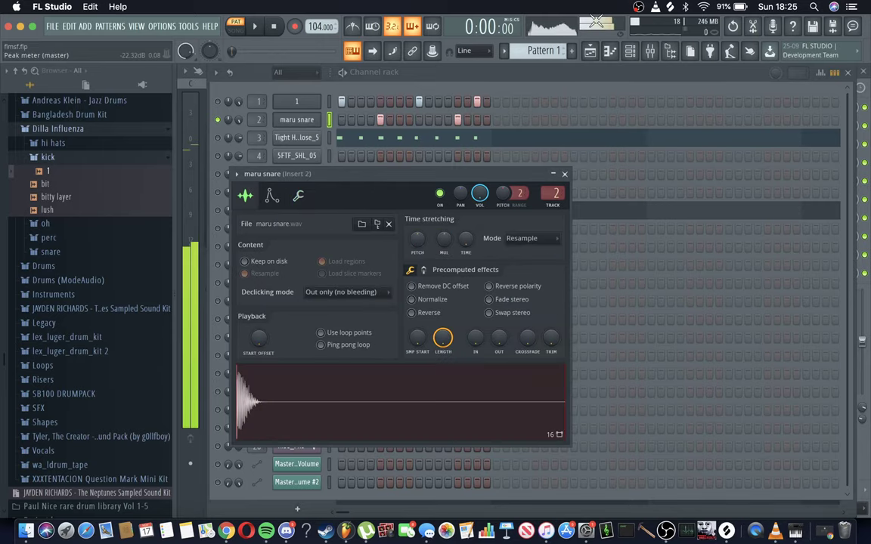
{"action": "key", "text": "F9"}
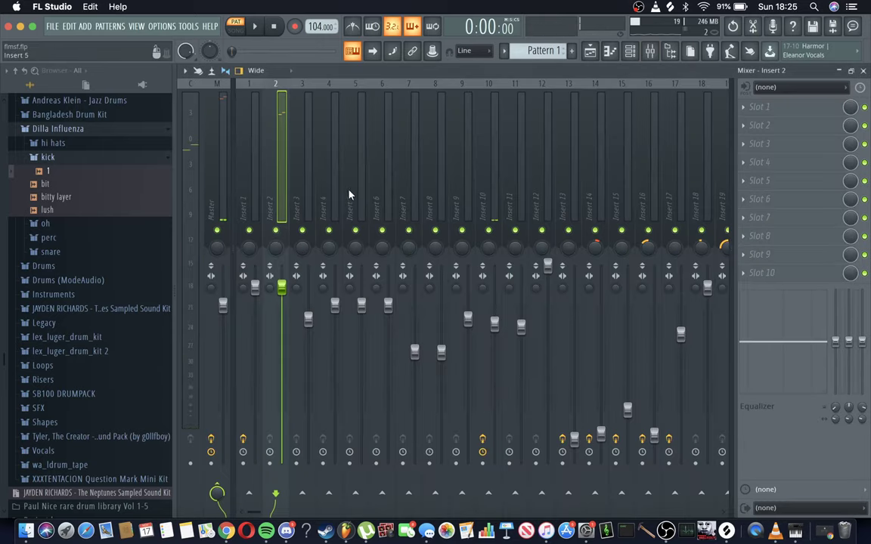
Step: Inspect the Fruity parametric EQ 2 curve on Insert 1, select Insert 2, and return to the channel rack
{"action": "left_click", "coordinate": [249, 180]}
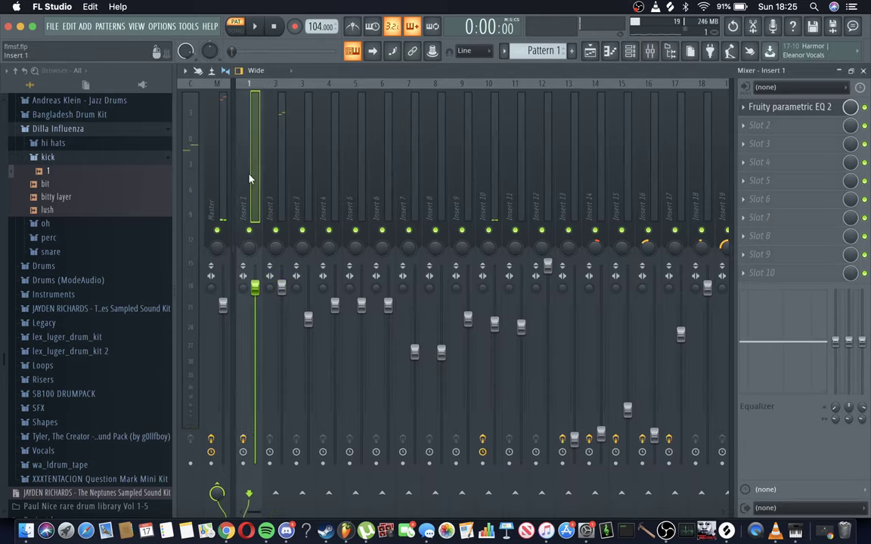
{"action": "left_click", "coordinate": [831, 114]}
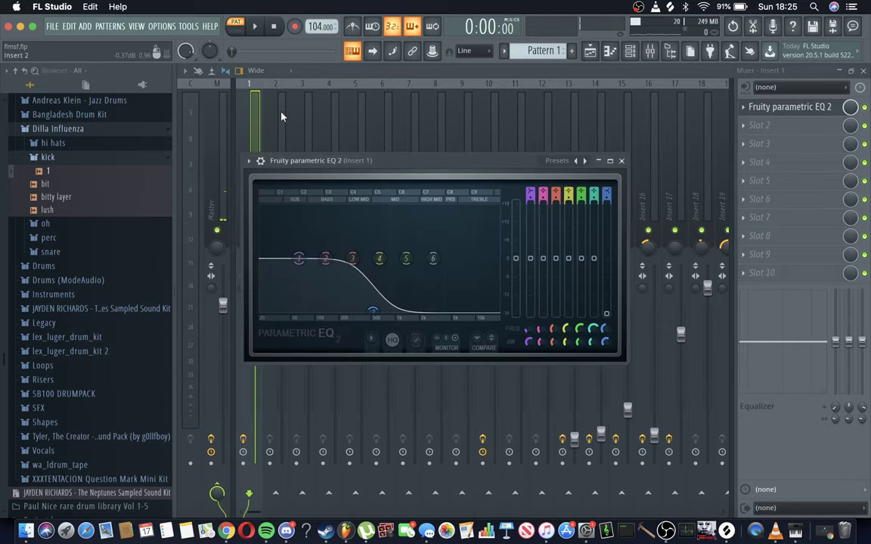
{"action": "left_click", "coordinate": [281, 116]}
{"action": "key", "text": "F6"}
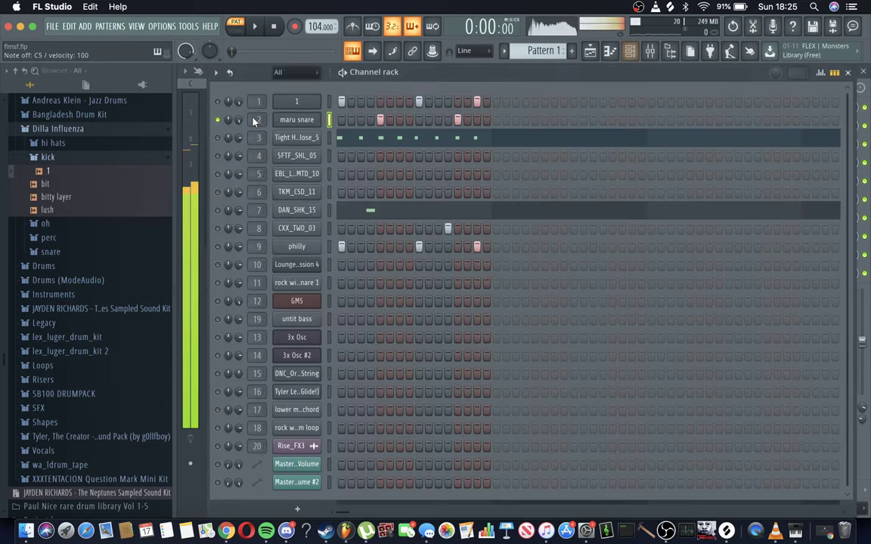
Step: Enable every channel, select Tight Hat Close_5, DAN_SHK_15, CXX_TWO_03 and philly in turn, and play the full Pattern 1
{"action": "left_click", "coordinate": [331, 138]}
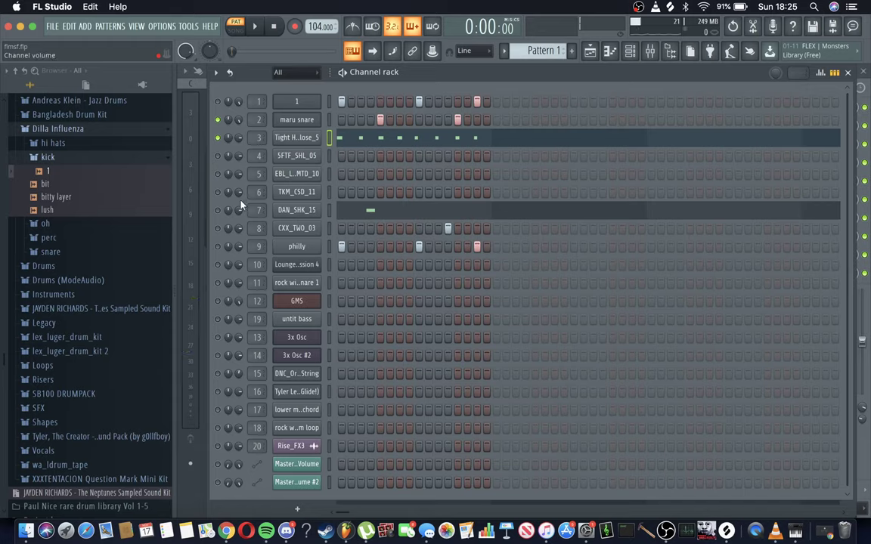
{"action": "left_click", "coordinate": [219, 210]}
{"action": "left_click", "coordinate": [330, 212]}
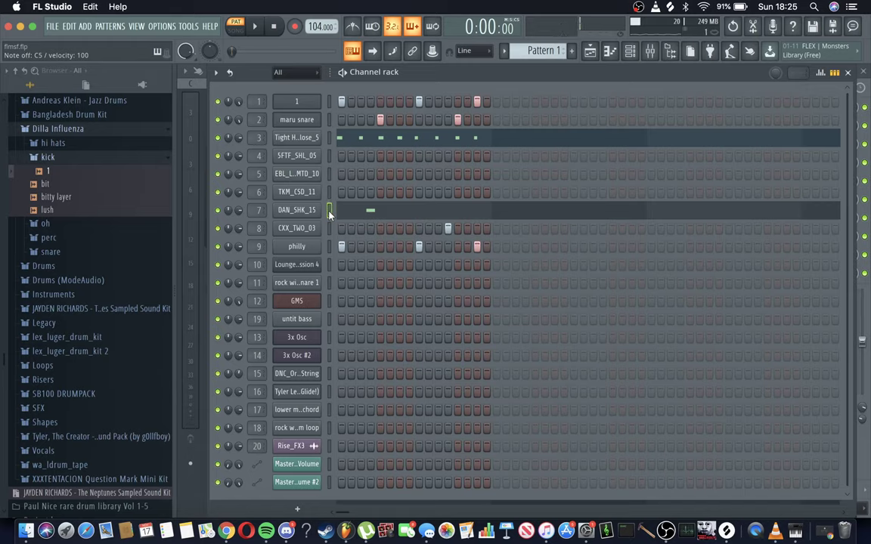
{"action": "left_click", "coordinate": [329, 229]}
{"action": "left_click", "coordinate": [330, 247]}
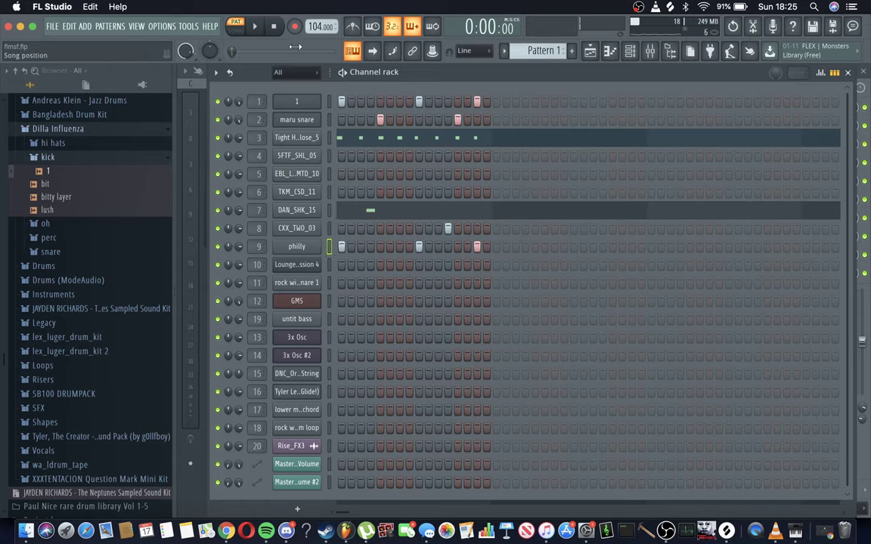
{"action": "key", "text": "space"}
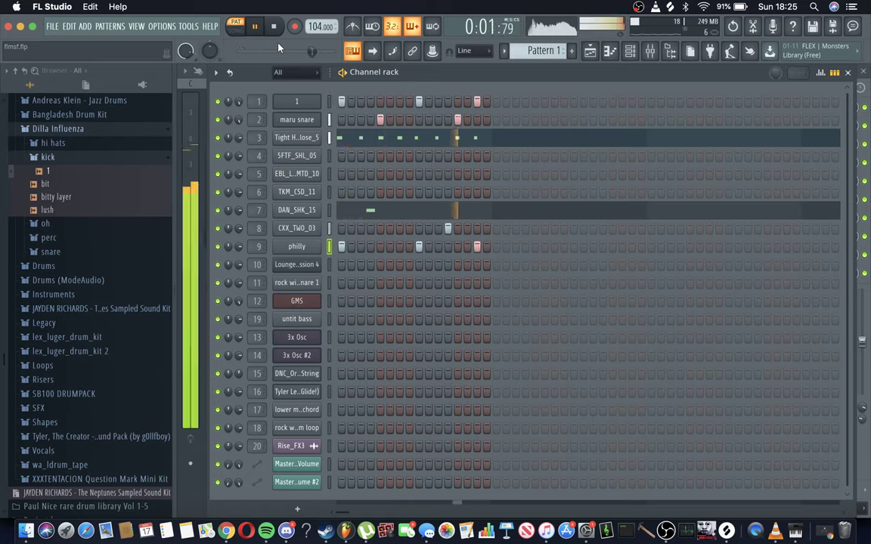
{"action": "key", "text": "space"}
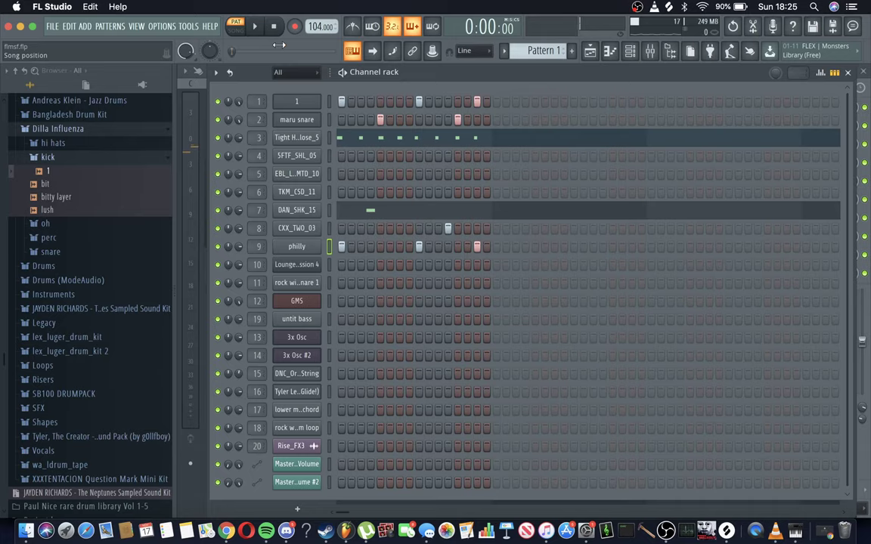
Step: Return to the playlist, switch to song mode with every track unmuted, and place the playhead at bar 9
{"action": "left_click", "coordinate": [589, 53]}
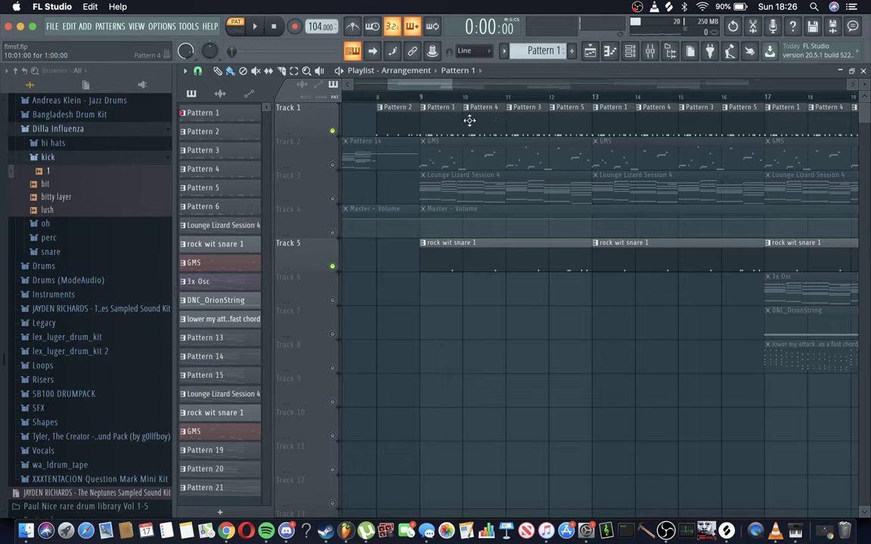
{"action": "left_click", "coordinate": [633, 56]}
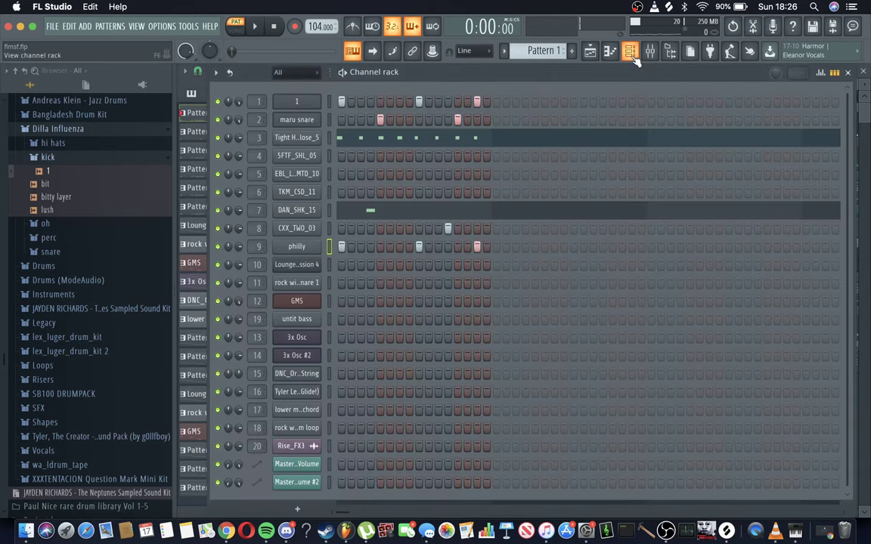
{"action": "left_click", "coordinate": [590, 51]}
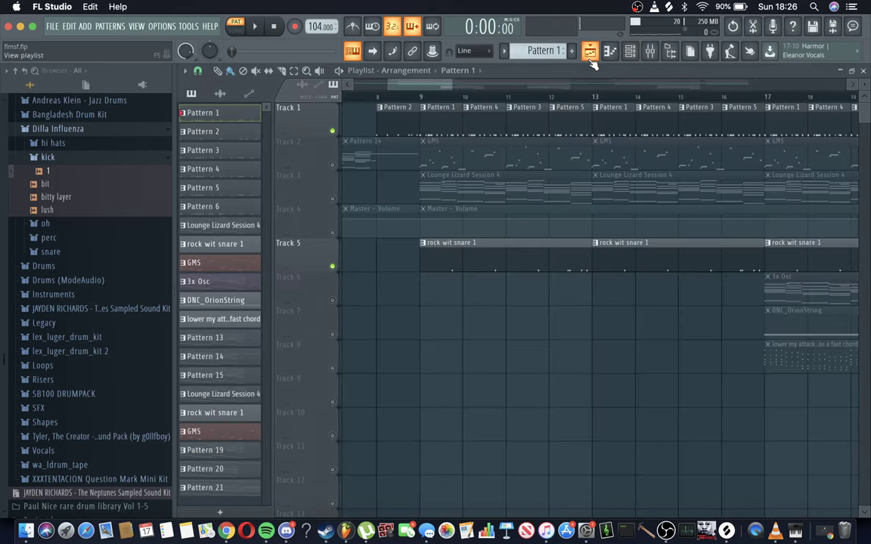
{"action": "left_click", "coordinate": [235, 25]}
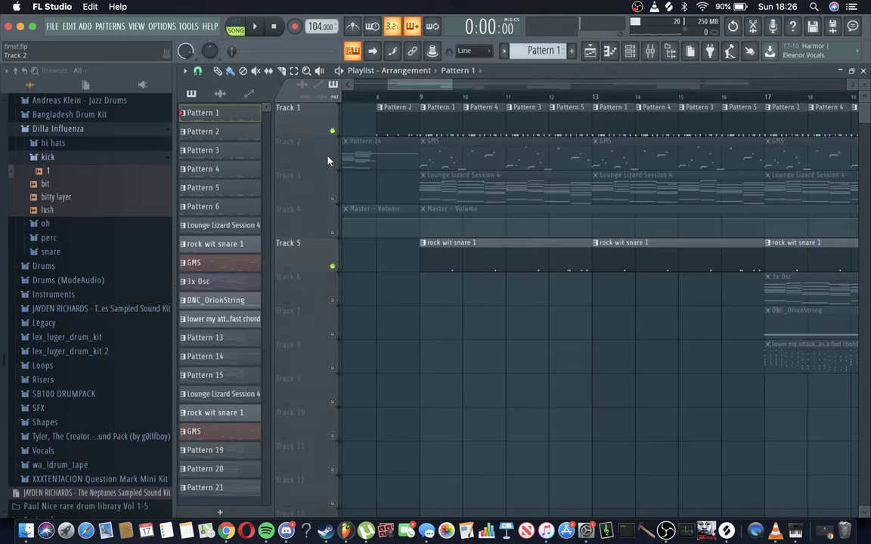
{"action": "left_click", "coordinate": [330, 164]}
{"action": "left_click", "coordinate": [420, 96]}
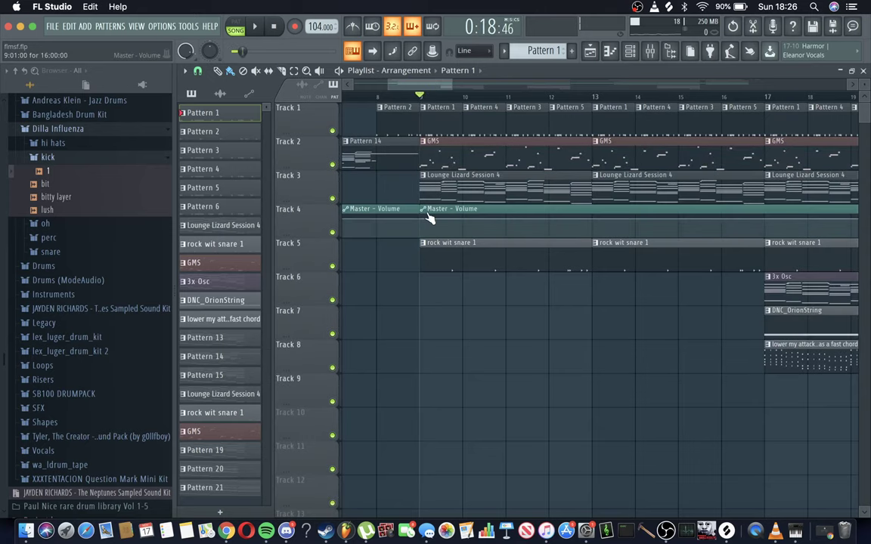
Step: Select the Lounge Lizard Session 4 pattern and open its channel's instrument interface
{"action": "left_click", "coordinate": [442, 181]}
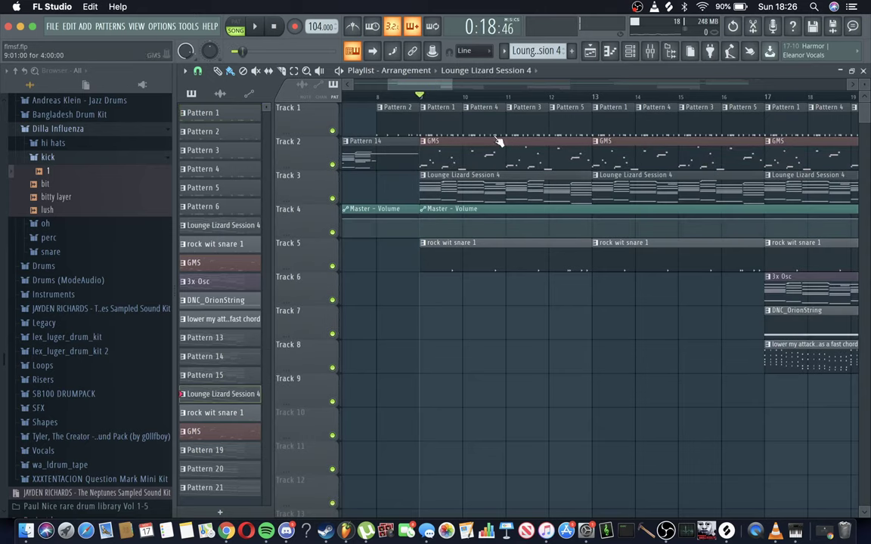
{"action": "left_click", "coordinate": [631, 50]}
{"action": "left_click", "coordinate": [281, 240]}
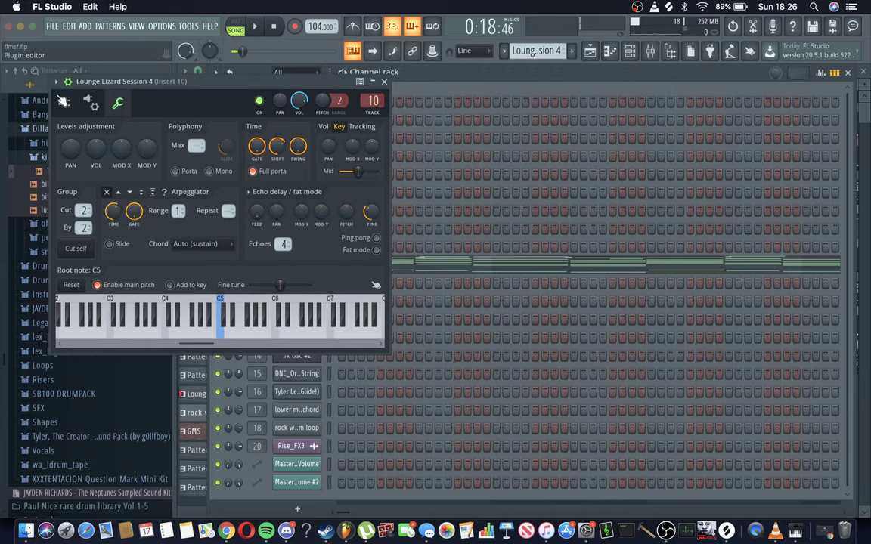
{"action": "left_click", "coordinate": [63, 102]}
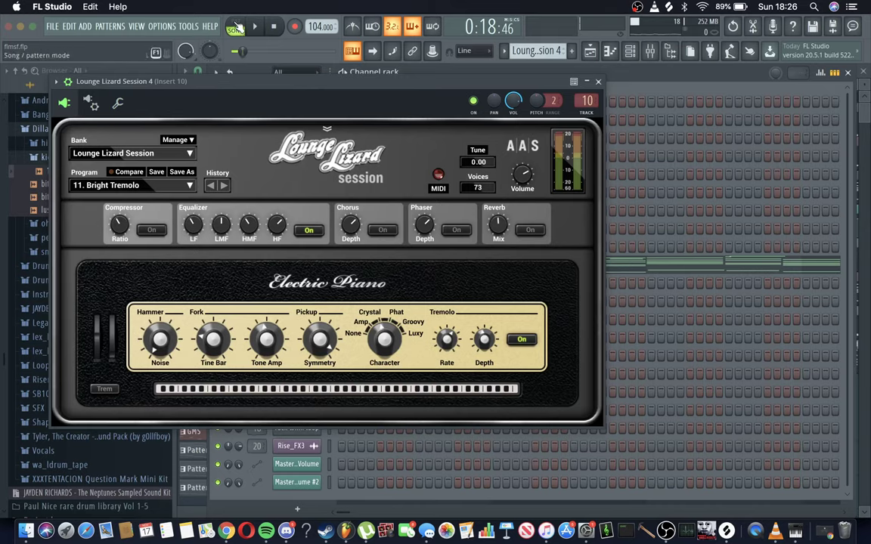
Step: Play the Lounge Lizard Session 4 pattern in pattern mode and show the instrument's program list
{"action": "key", "text": "space"}
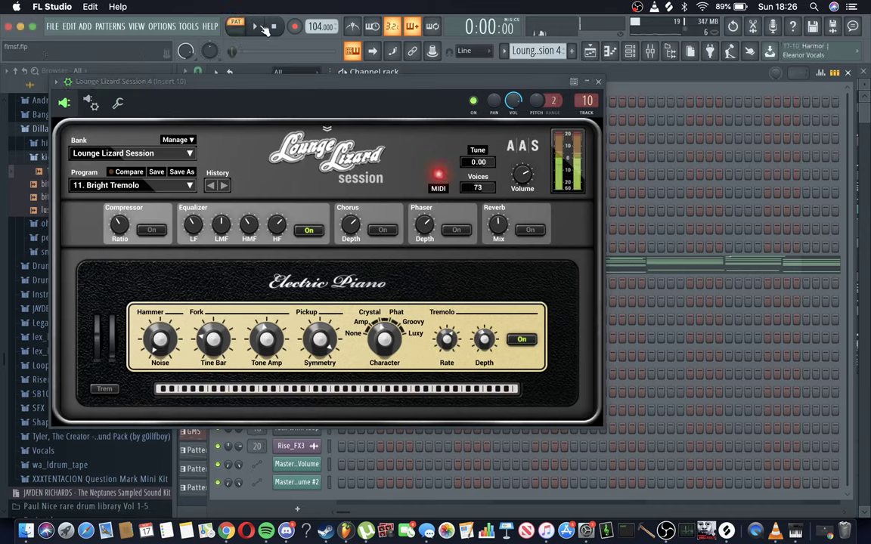
{"action": "left_click", "coordinate": [333, 70]}
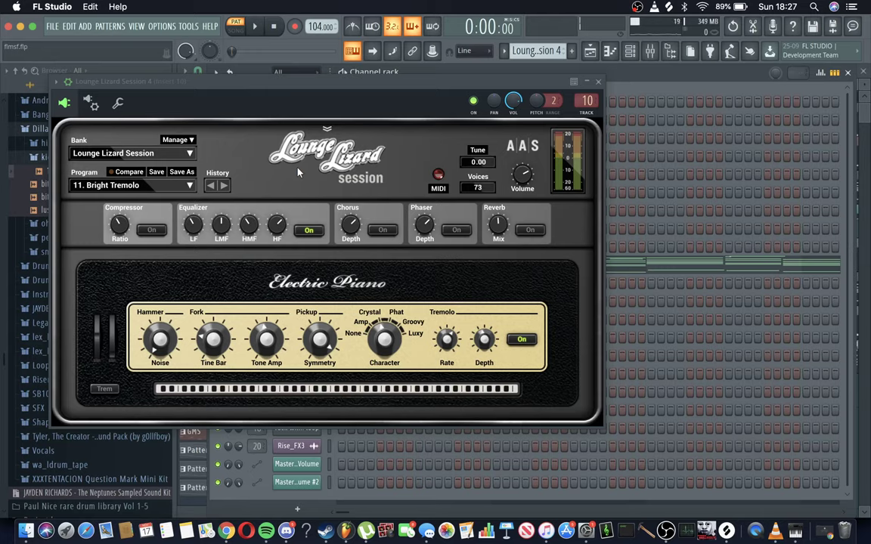
{"action": "left_click", "coordinate": [190, 185]}
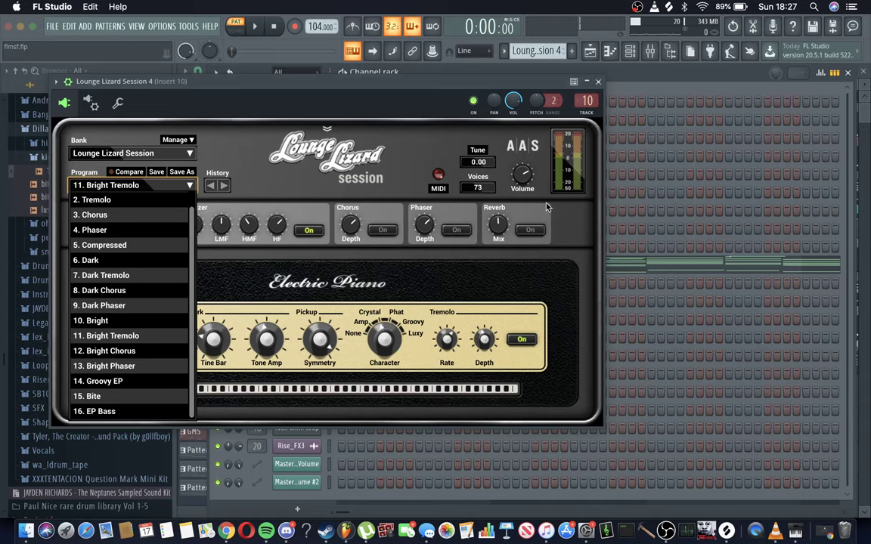
Step: Close the instrument, open the Lounge Lizard Session 4 notes in the piano roll, and play the whole four-bar chord progression
{"action": "left_click", "coordinate": [598, 81]}
{"action": "left_click", "coordinate": [472, 262]}
{"action": "key", "text": "space"}
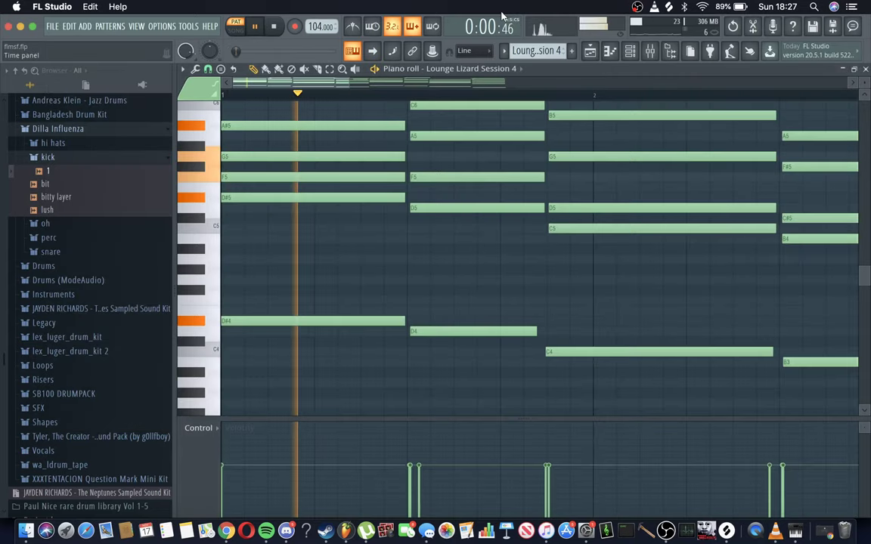
{"action": "left_click_drag", "start_coordinate": [350, 85], "coordinate": [242, 85]}
{"action": "scroll", "coordinate": [649, 140], "scroll_direction": "up", "scroll_amount": 3}
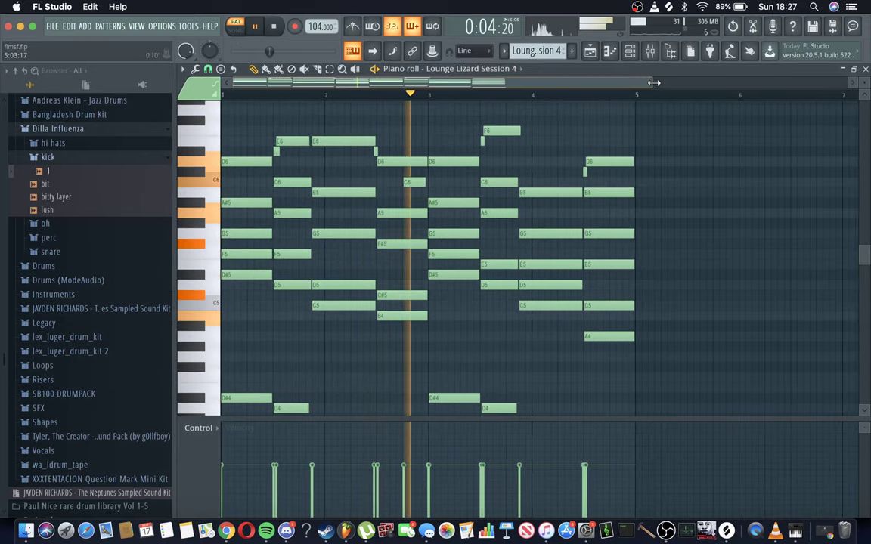
{"action": "scroll", "coordinate": [719, 178], "scroll_direction": "down", "scroll_amount": 1}
{"action": "scroll", "coordinate": [720, 178], "scroll_direction": "down", "scroll_amount": 1}
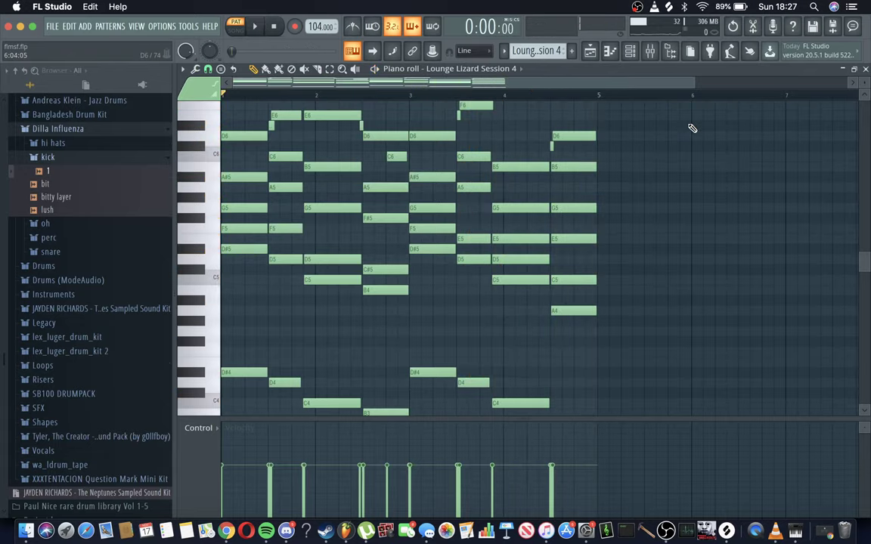
{"action": "key", "text": "space"}
Step: Examine the Lounge Lizard chord notes from lowest to highest, save the project, and play the chords once more
{"action": "left_click", "coordinate": [590, 51]}
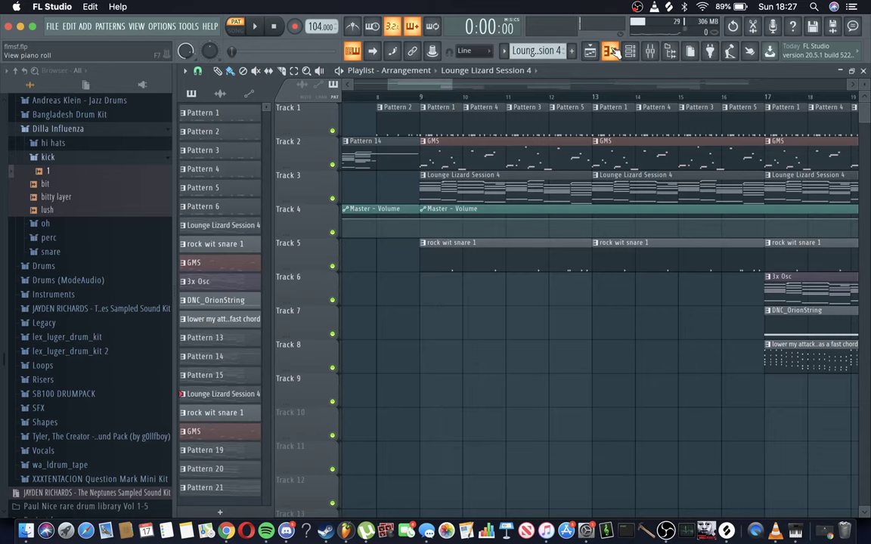
{"action": "left_click", "coordinate": [612, 50]}
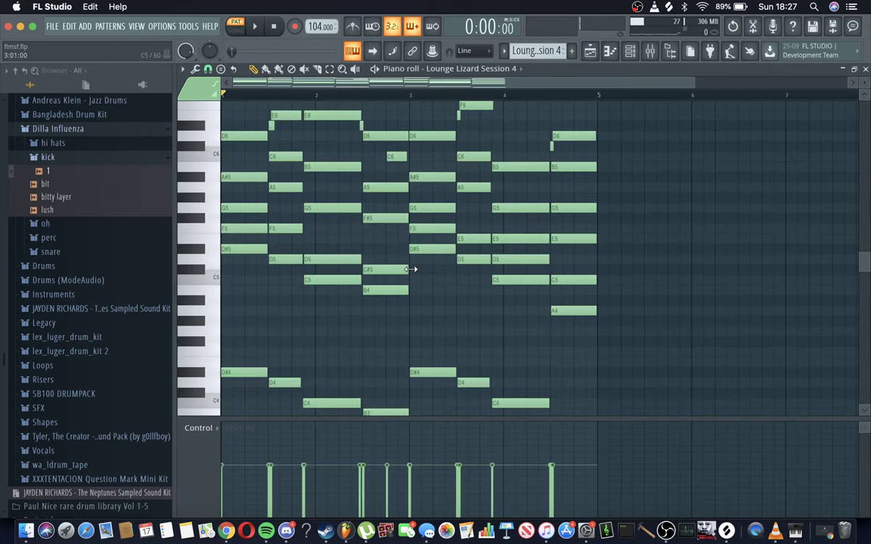
{"action": "scroll", "coordinate": [437, 278], "scroll_direction": "up", "scroll_amount": 3}
{"action": "scroll", "coordinate": [463, 287], "scroll_direction": "up", "scroll_amount": 1}
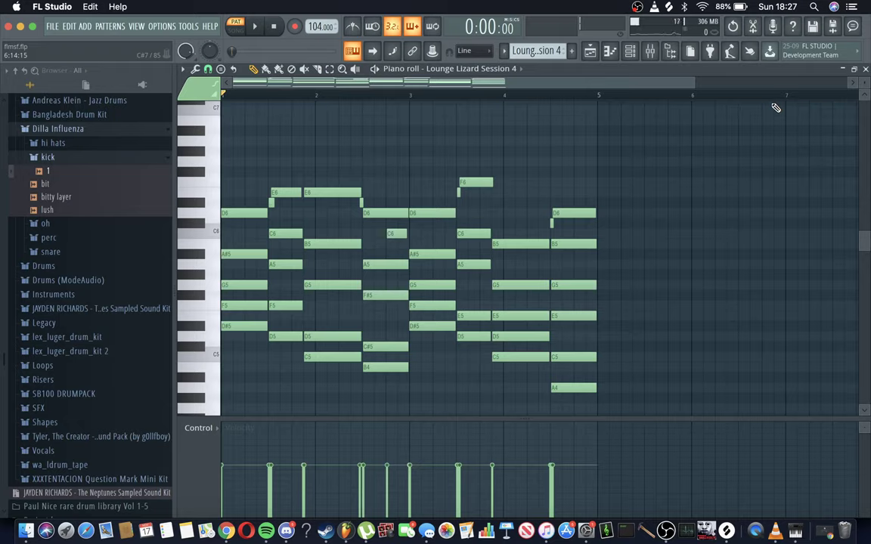
{"action": "key", "text": "super+s"}
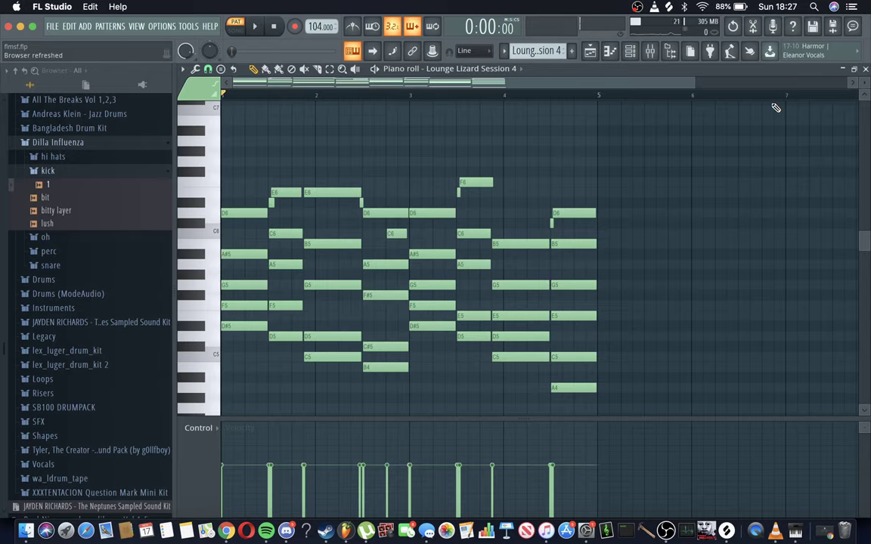
{"action": "key", "text": "space"}
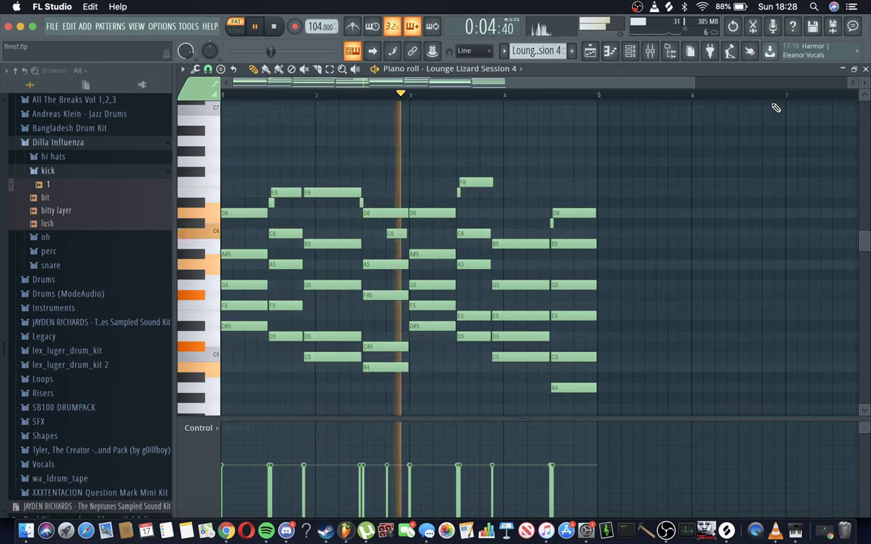
{"action": "key", "text": "space"}
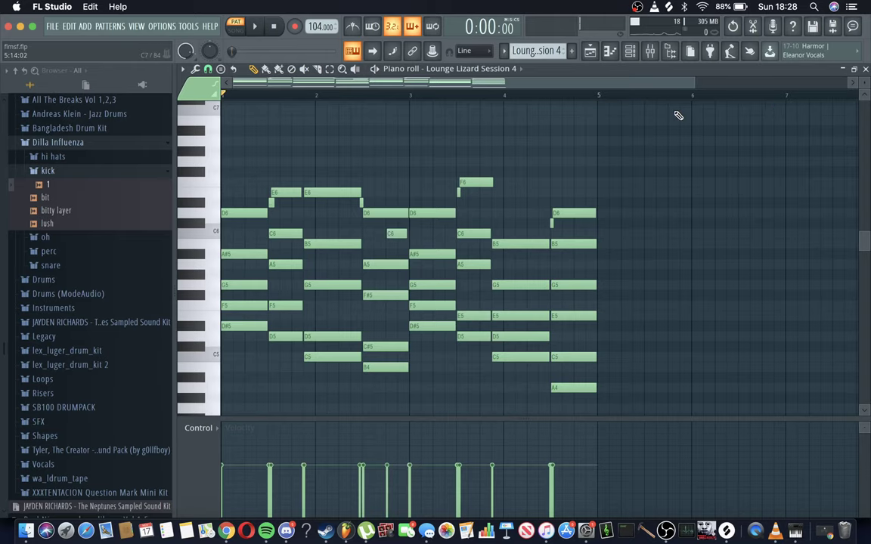
Step: Select the rock wit snare 1 pattern, view its channel's sample settings, and audition the snare sound
{"action": "left_click", "coordinate": [589, 51]}
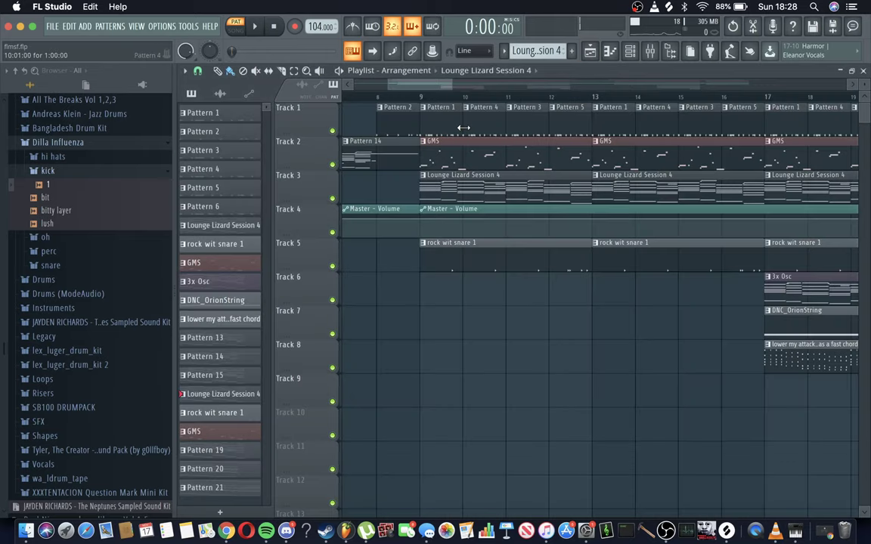
{"action": "left_click", "coordinate": [486, 265]}
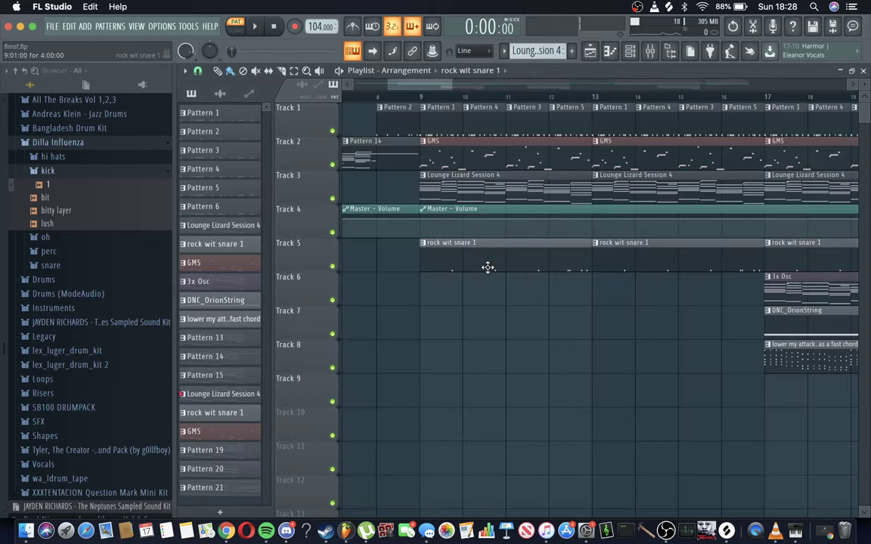
{"action": "left_click", "coordinate": [630, 51]}
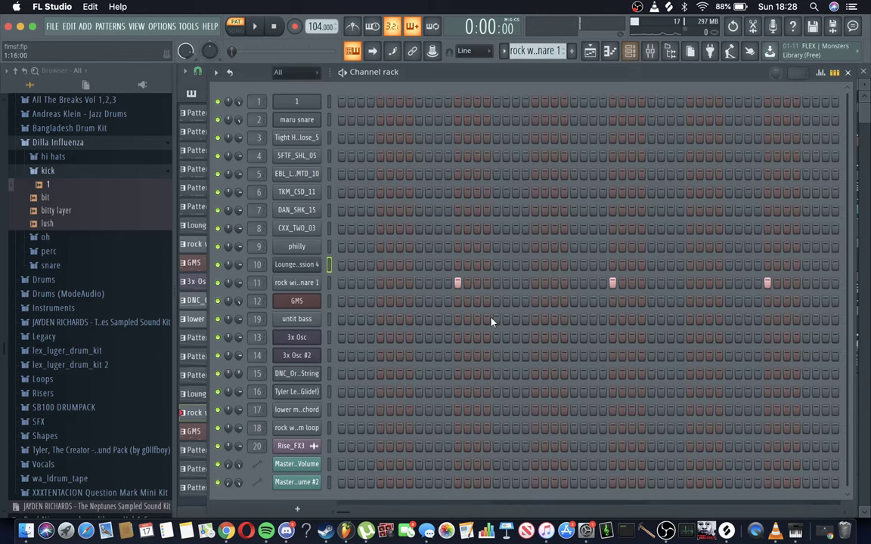
{"action": "left_click", "coordinate": [329, 283]}
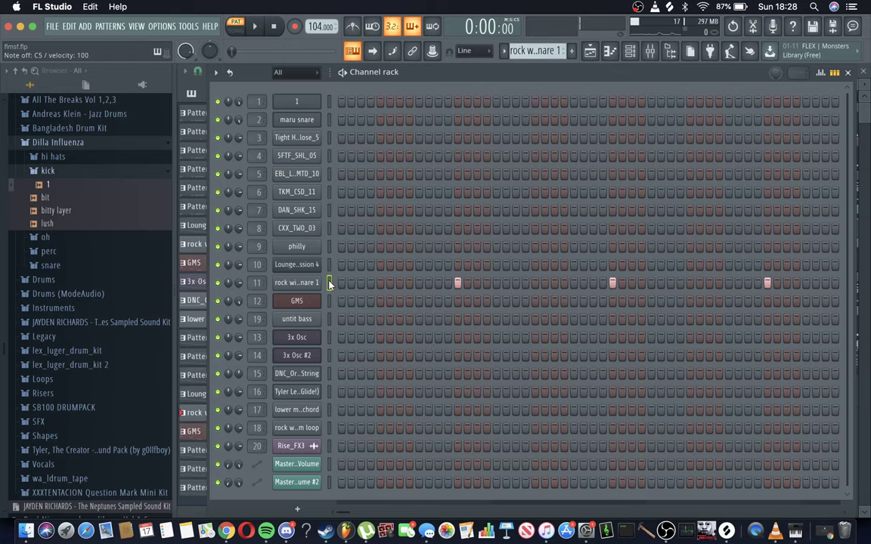
{"action": "left_click", "coordinate": [297, 283]}
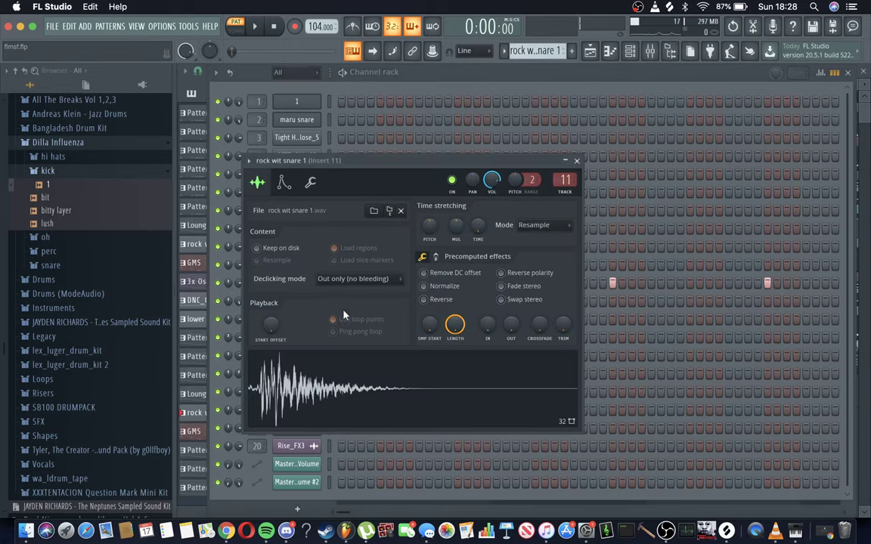
{"action": "key", "text": "Escape"}
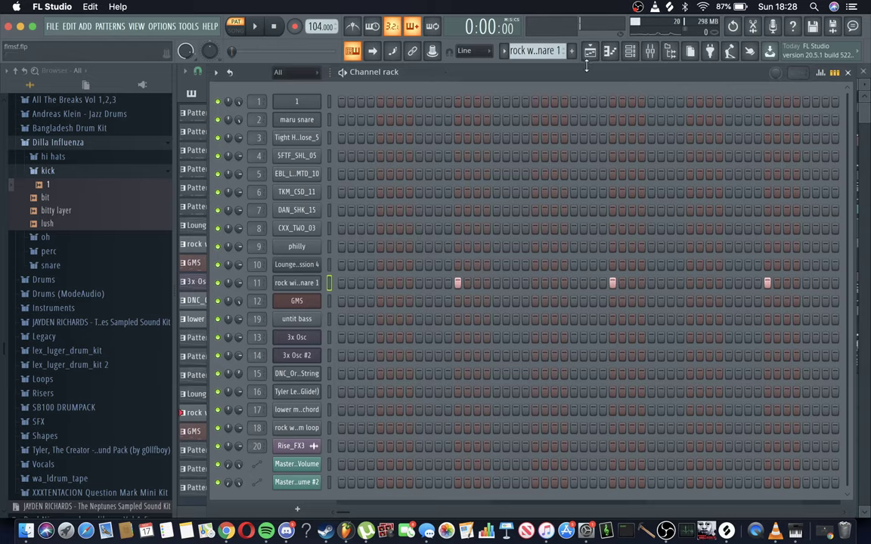
{"action": "key", "text": "z"}
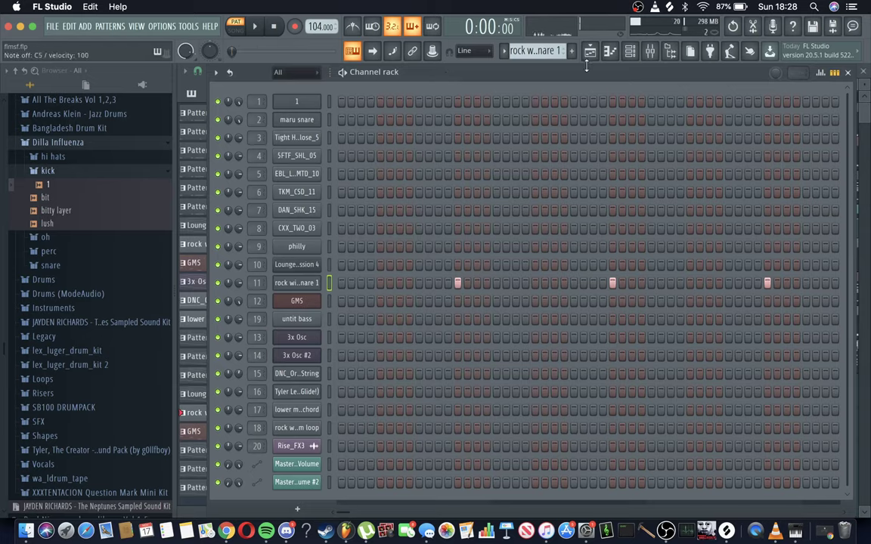
{"action": "key", "text": "z"}
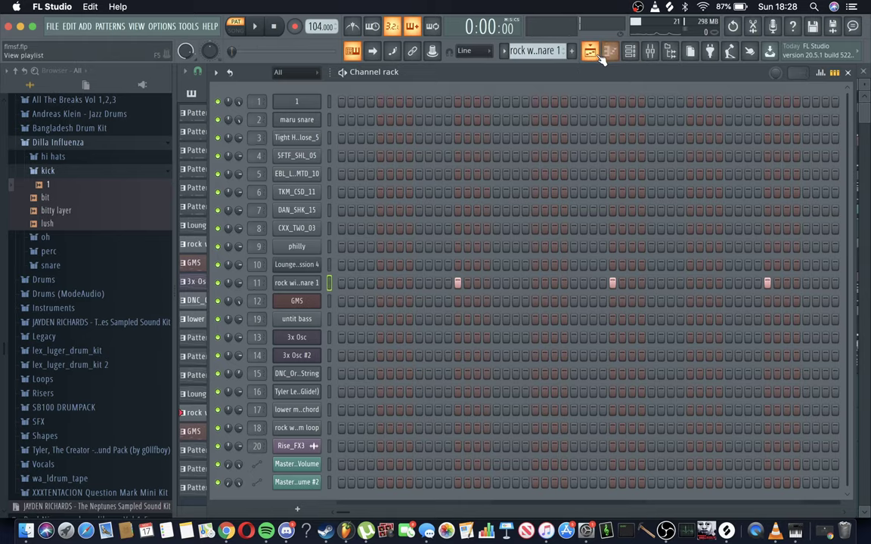
Step: Return to the playlist, place the song playhead at bar 17, and bring the section up to bar 25 into view
{"action": "left_click", "coordinate": [590, 51]}
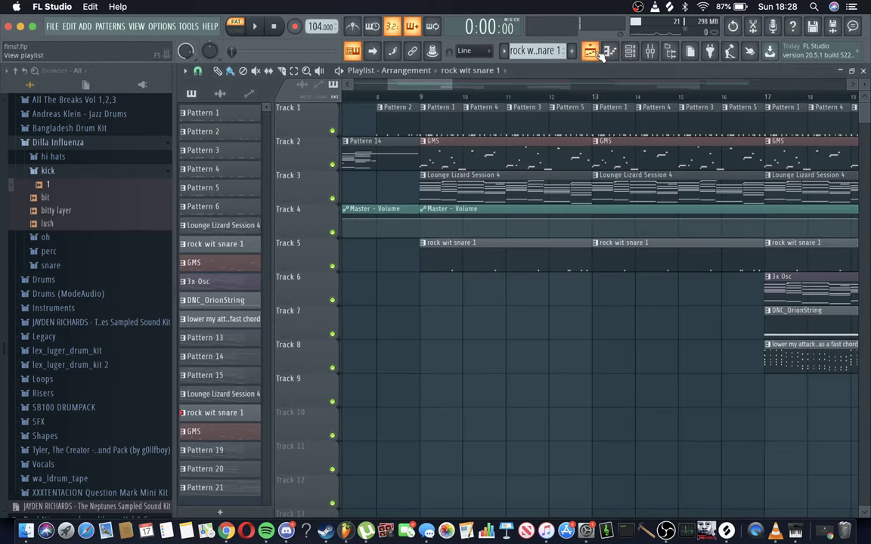
{"action": "left_click", "coordinate": [764, 96]}
{"action": "left_click_drag", "start_coordinate": [399, 73], "coordinate": [446, 74]}
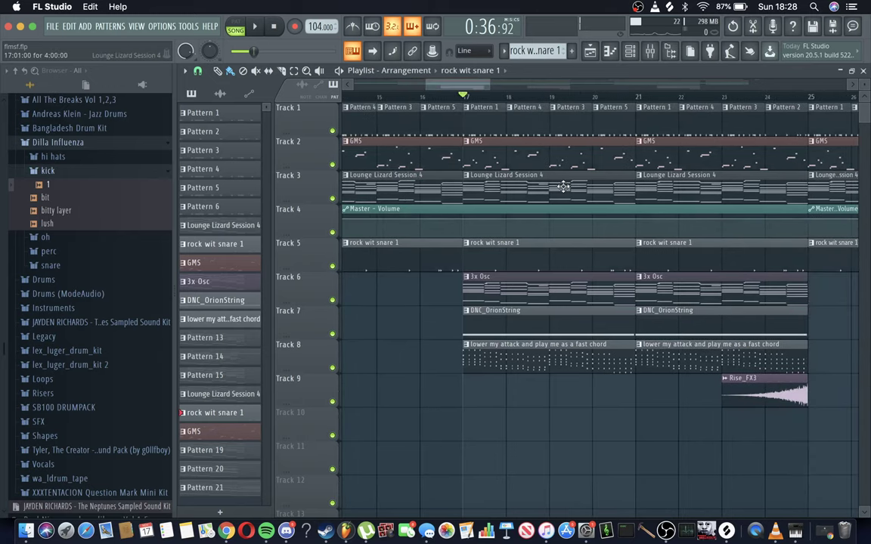
Step: Play the "lower my attack and play me as a fast chord" pattern alone, check Insert 17's effects, and return to the channel rack
{"action": "left_click", "coordinate": [513, 358]}
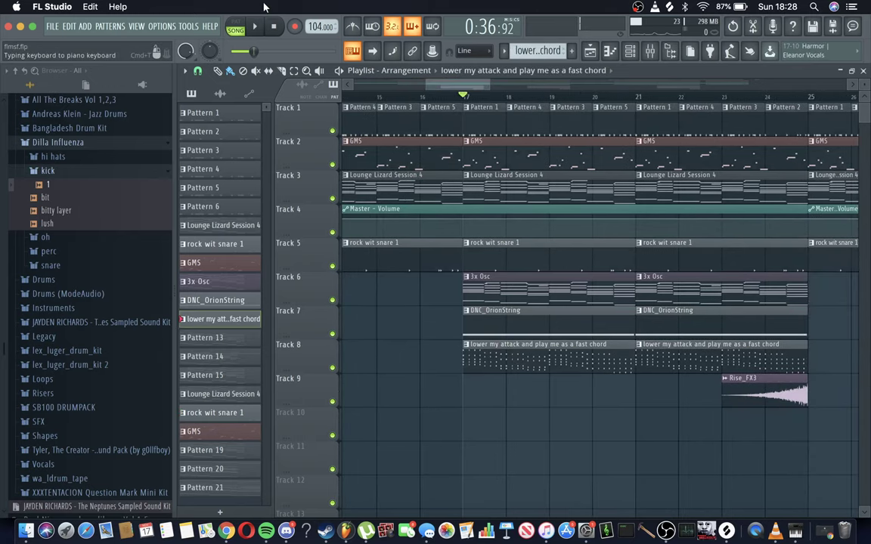
{"action": "left_click", "coordinate": [236, 27]}
{"action": "key", "text": "space"}
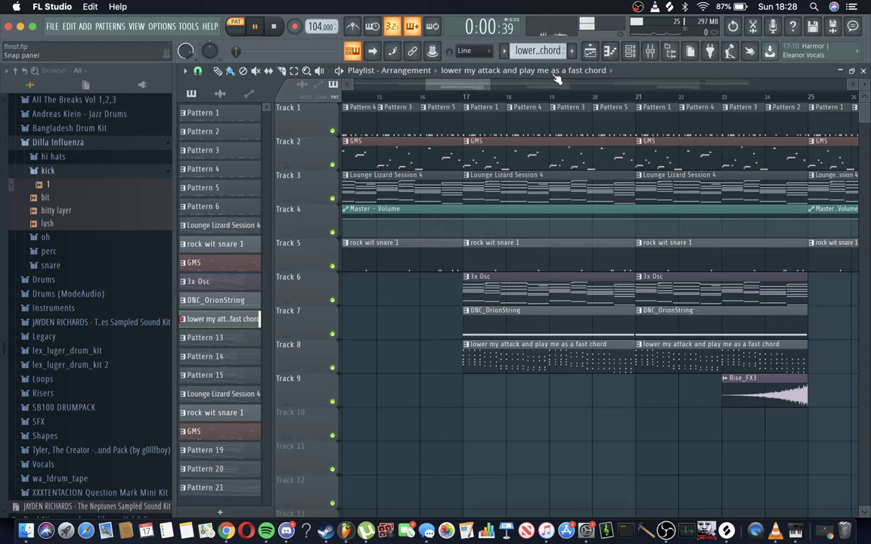
{"action": "key", "text": "F6"}
{"action": "left_click", "coordinate": [649, 52]}
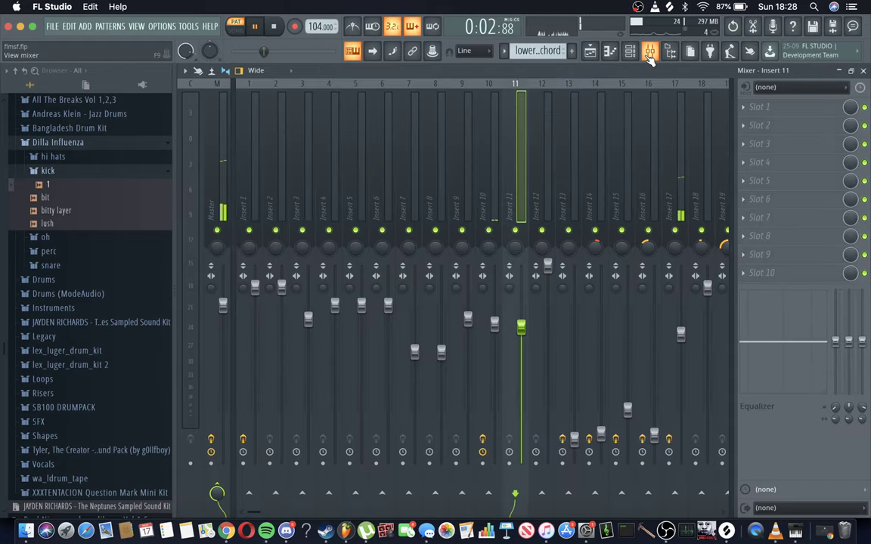
{"action": "left_click", "coordinate": [675, 128]}
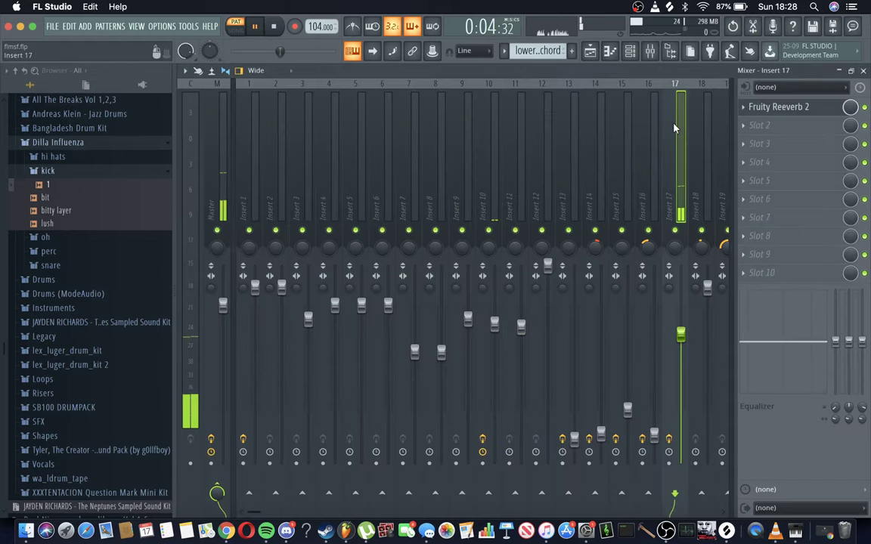
{"action": "left_click", "coordinate": [630, 55]}
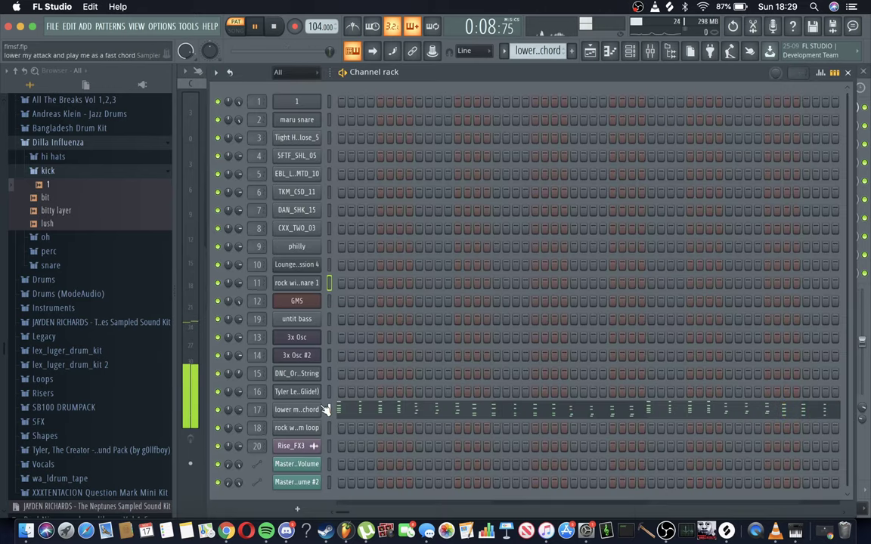
Step: Stop playback and view the fast chord channel's sample settings and volume envelope
{"action": "key", "text": "space"}
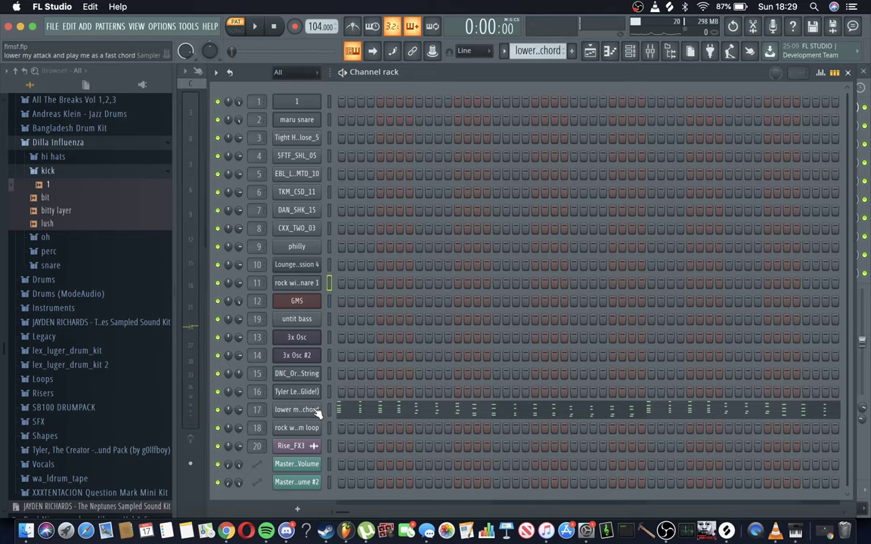
{"action": "left_click", "coordinate": [317, 411]}
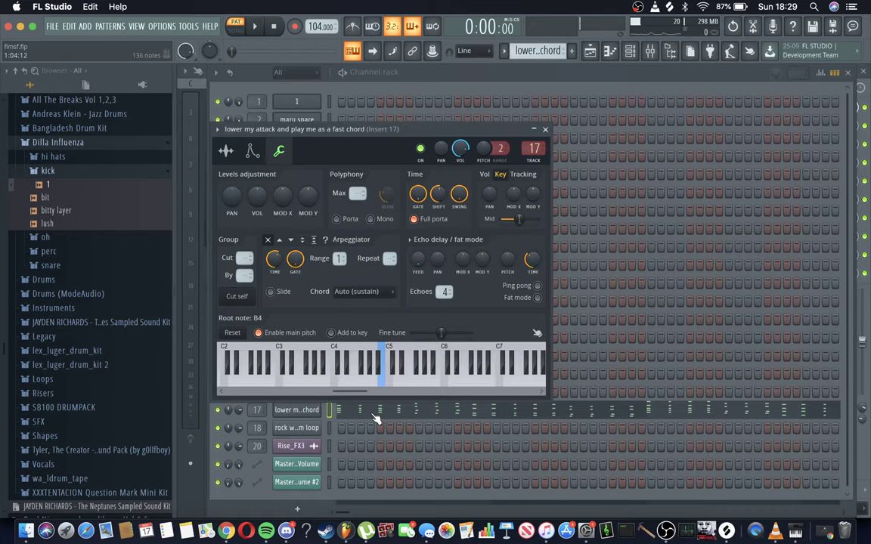
{"action": "left_click", "coordinate": [226, 153]}
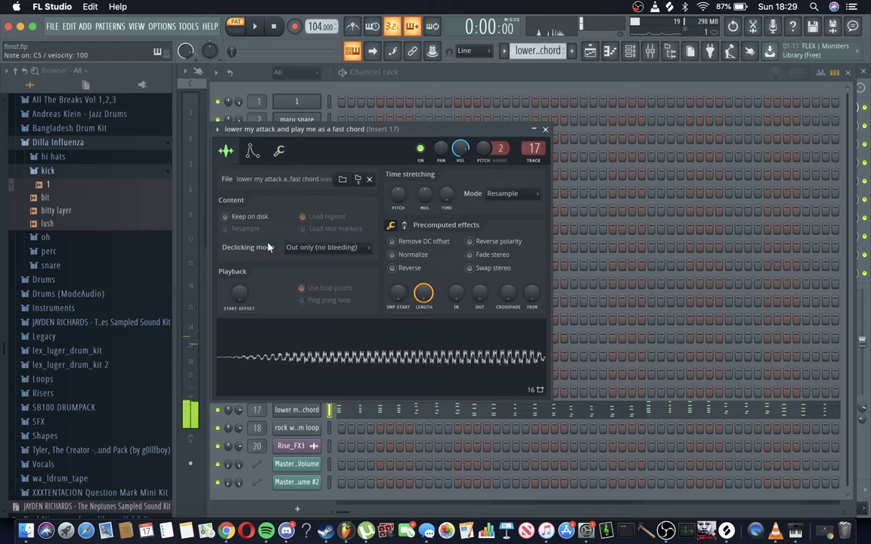
{"action": "left_click", "coordinate": [253, 151]}
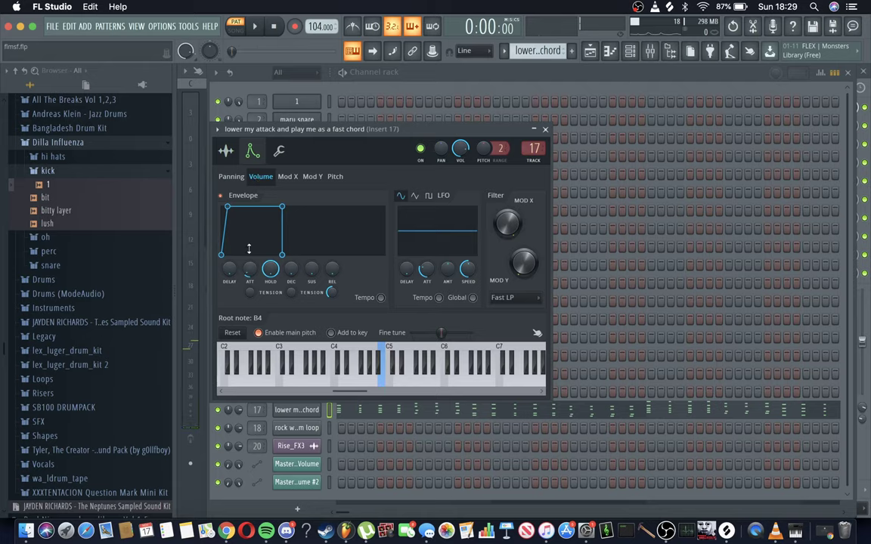
Step: Audition the fast chord with its volume envelope attack at minimum, raise the attack slightly again, and replay the notes
{"action": "key", "text": "z"}
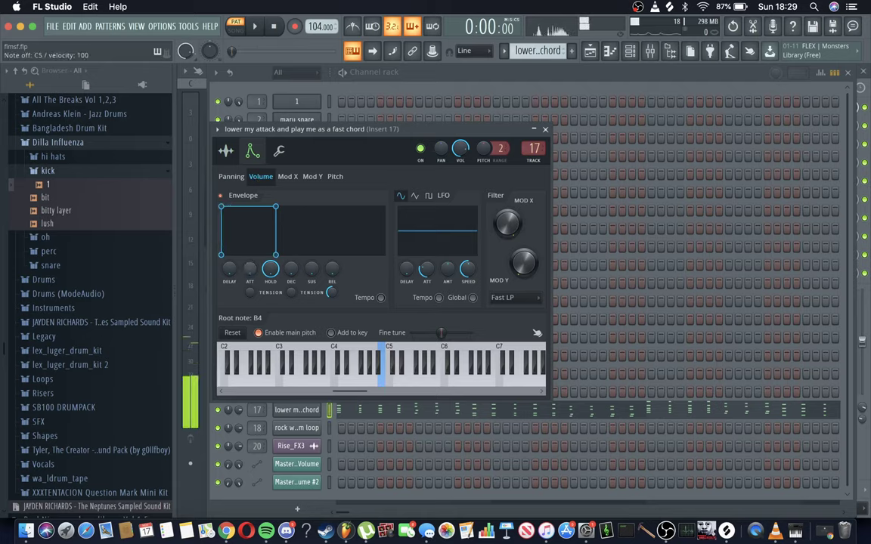
{"action": "left_click_drag", "start_coordinate": [249, 268], "coordinate": [250, 263]}
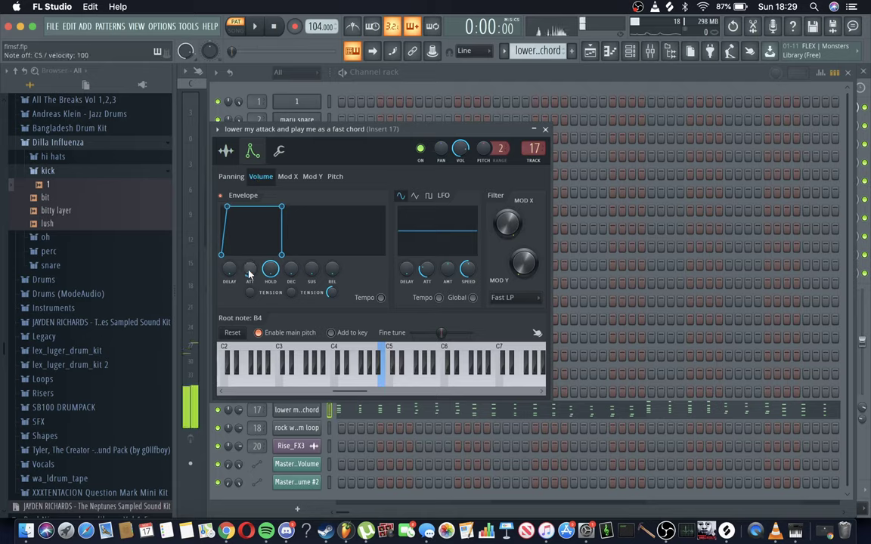
{"action": "key", "text": "q"}
{"action": "key", "text": "q"}
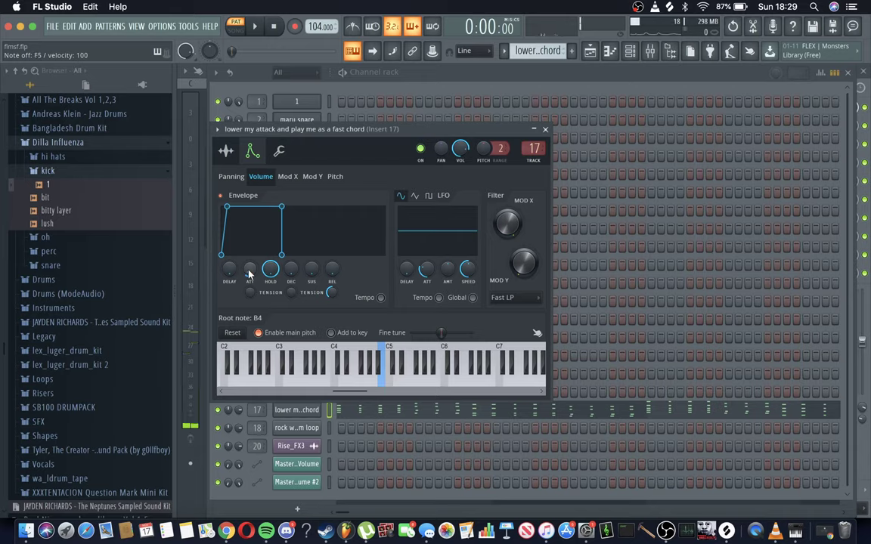
Step: Close the channel settings and examine the fast chord pattern's notes across bars 1 to 5 in the piano roll
{"action": "left_click", "coordinate": [544, 129]}
{"action": "left_click", "coordinate": [387, 410]}
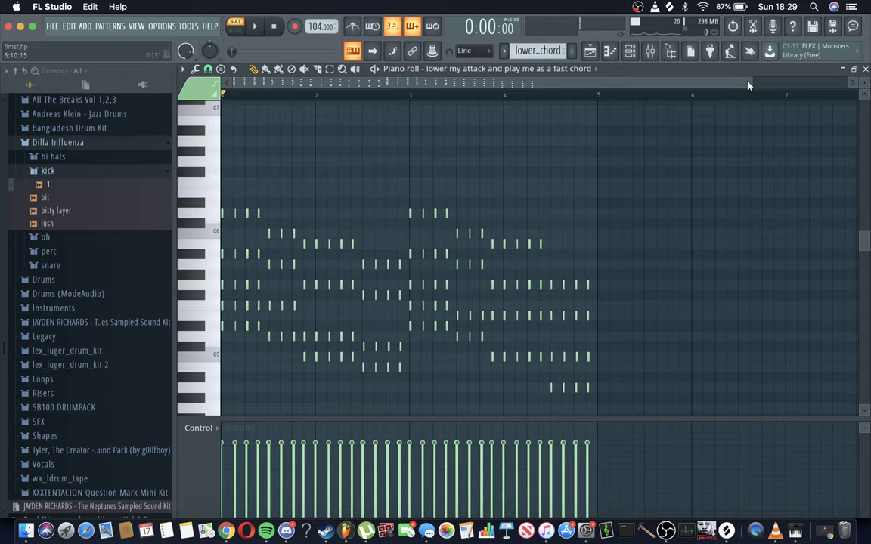
{"action": "left_click_drag", "start_coordinate": [749, 79], "coordinate": [679, 82]}
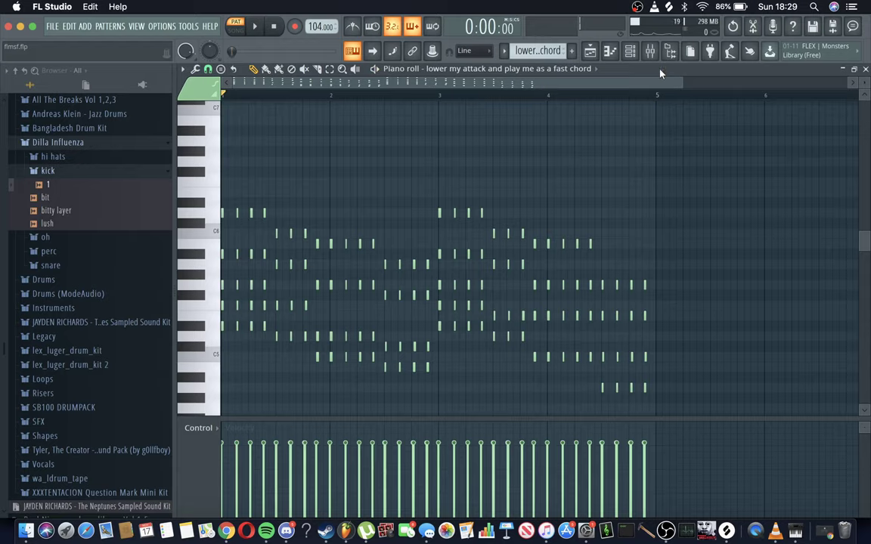
Step: Select the 3x Osc pattern in the playlist, play it alone, and check its notes in the channel rack
{"action": "left_click", "coordinate": [589, 52]}
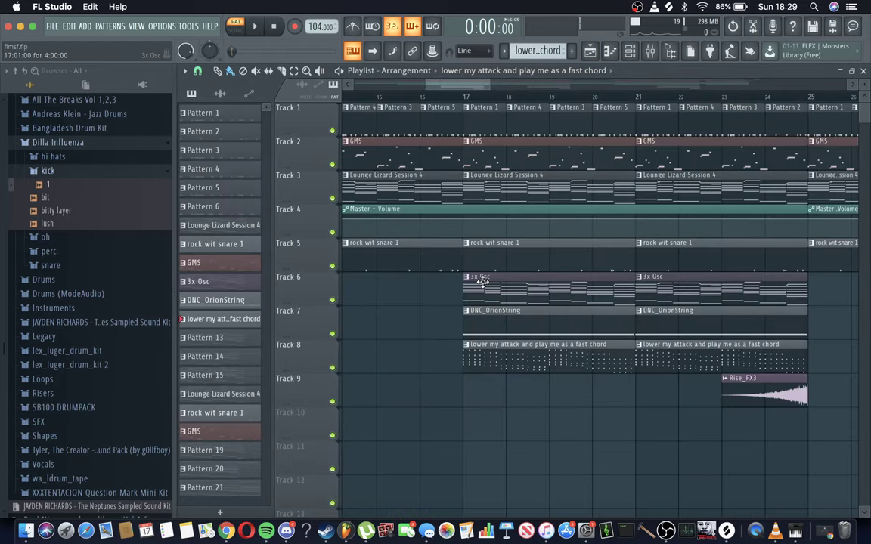
{"action": "key", "text": "space"}
{"action": "left_click", "coordinate": [631, 51]}
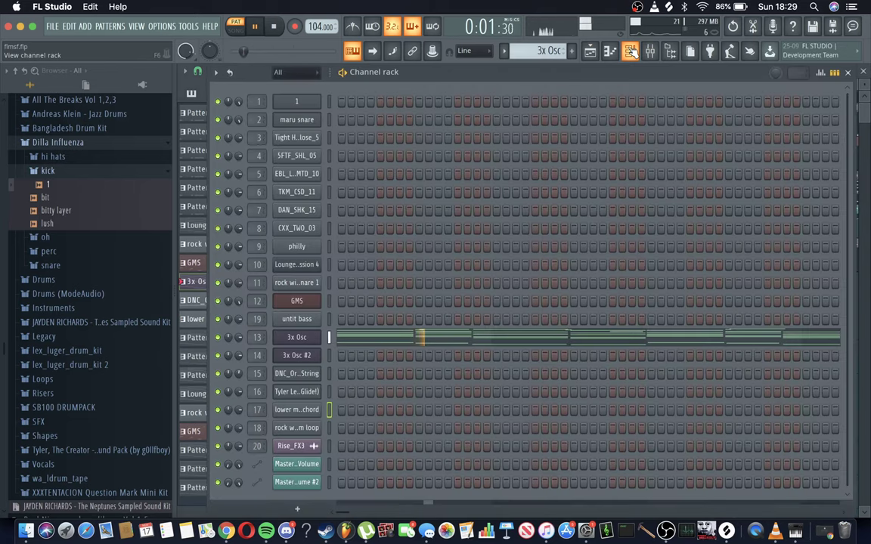
{"action": "key", "text": "space"}
Step: Return to the playlist, play the song from bar 17, and extend the visible arrangement to bar 37
{"action": "left_click", "coordinate": [590, 51]}
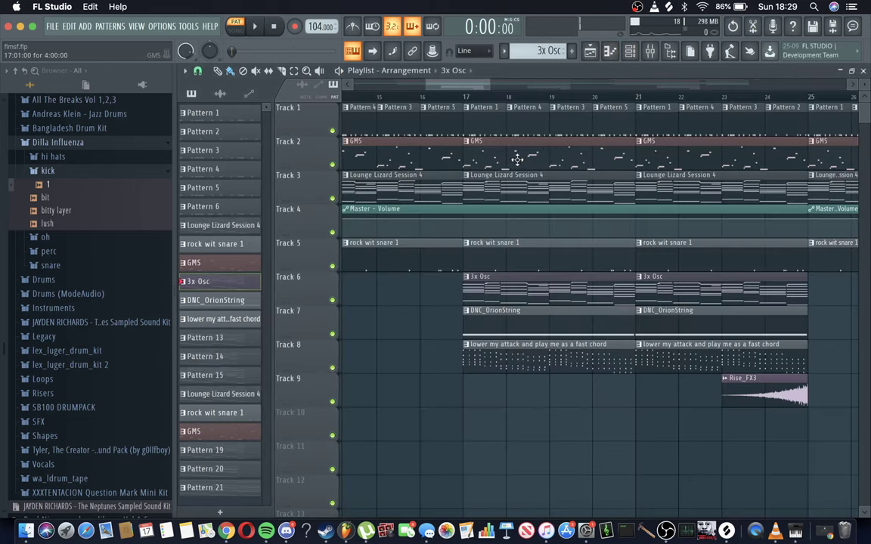
{"action": "left_click", "coordinate": [470, 98]}
{"action": "key", "text": "space"}
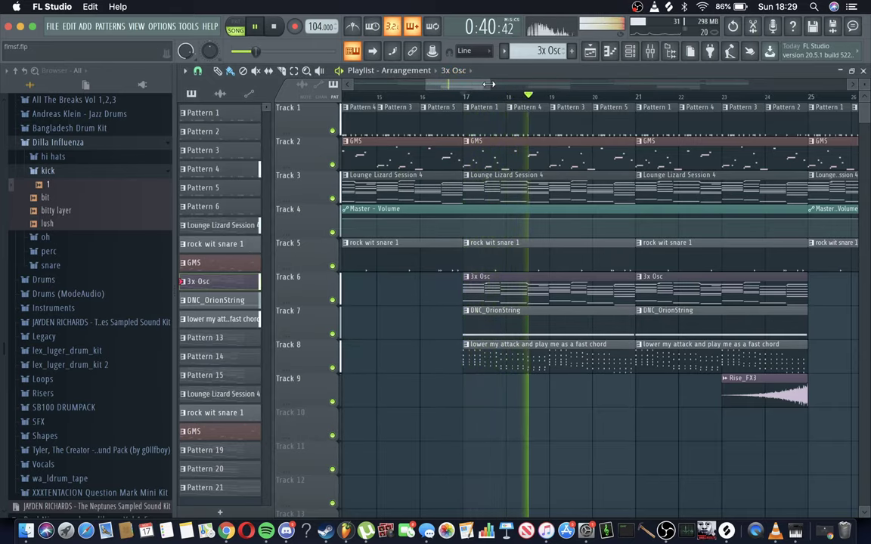
{"action": "left_click_drag", "start_coordinate": [486, 84], "coordinate": [555, 101]}
{"action": "key", "text": "space"}
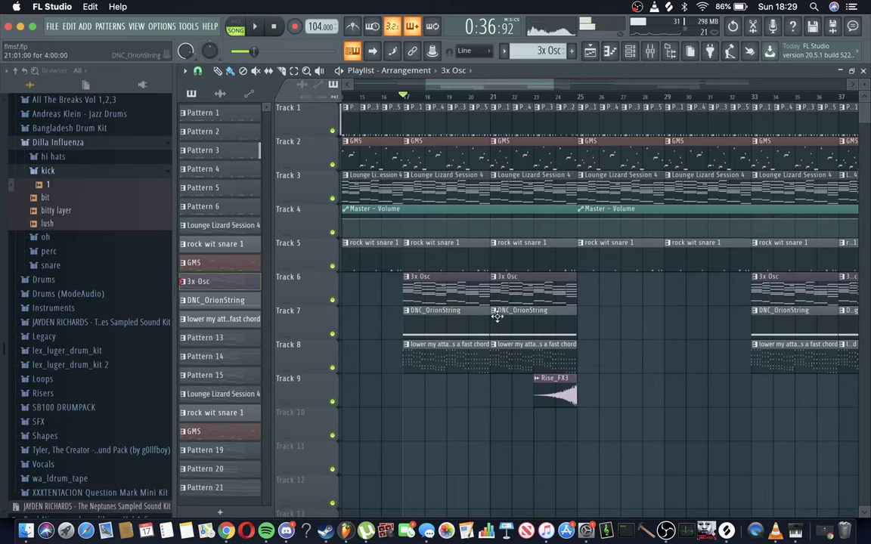
Step: Select the DNC_OrionString pattern and examine its sustained note in the piano roll
{"action": "left_click", "coordinate": [446, 337]}
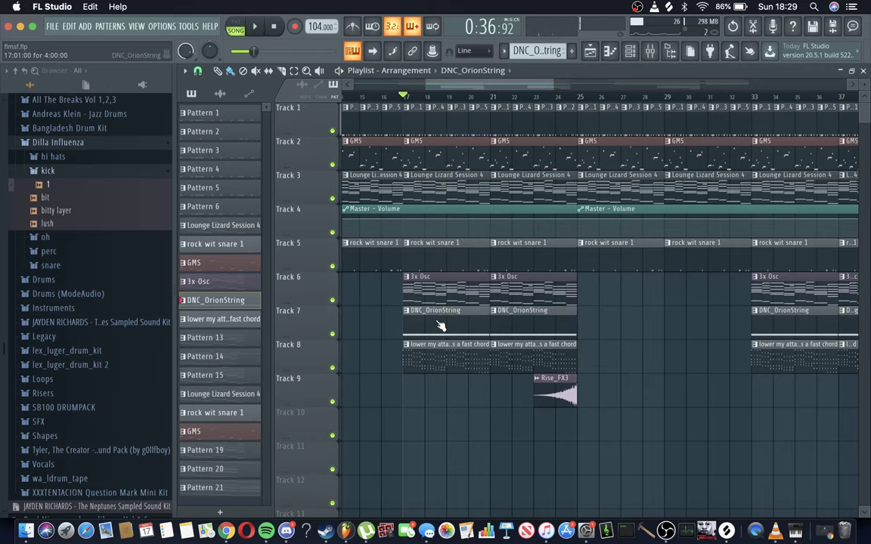
{"action": "key", "text": "F6"}
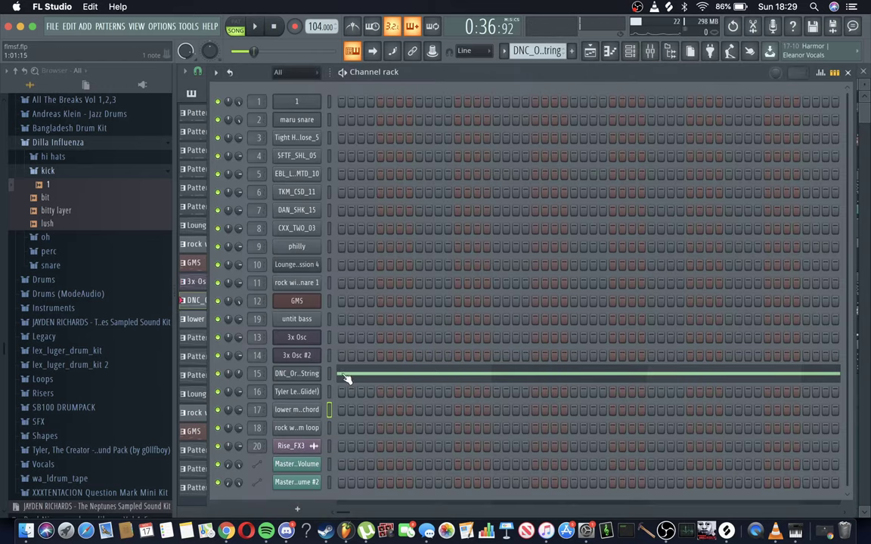
{"action": "left_click", "coordinate": [365, 375]}
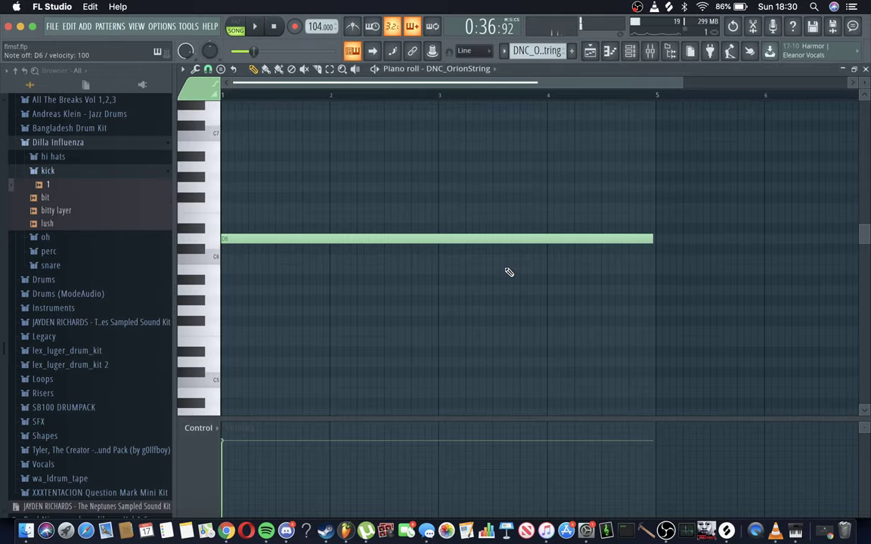
Step: Place the song playhead at bar 41 in the playlist, select Pattern 21, and play the section
{"action": "left_click", "coordinate": [604, 50]}
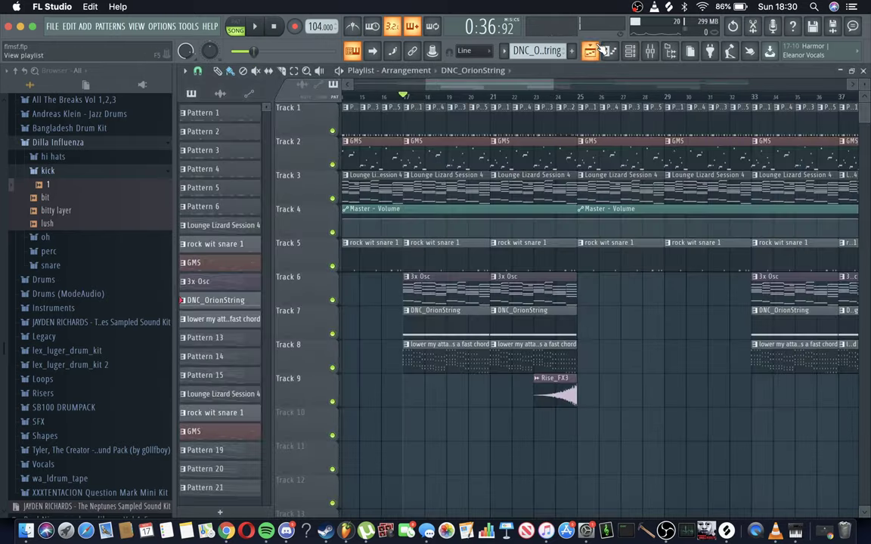
{"action": "scroll", "coordinate": [548, 81], "scroll_direction": "down", "scroll_amount": 3}
{"action": "left_click", "coordinate": [568, 96]}
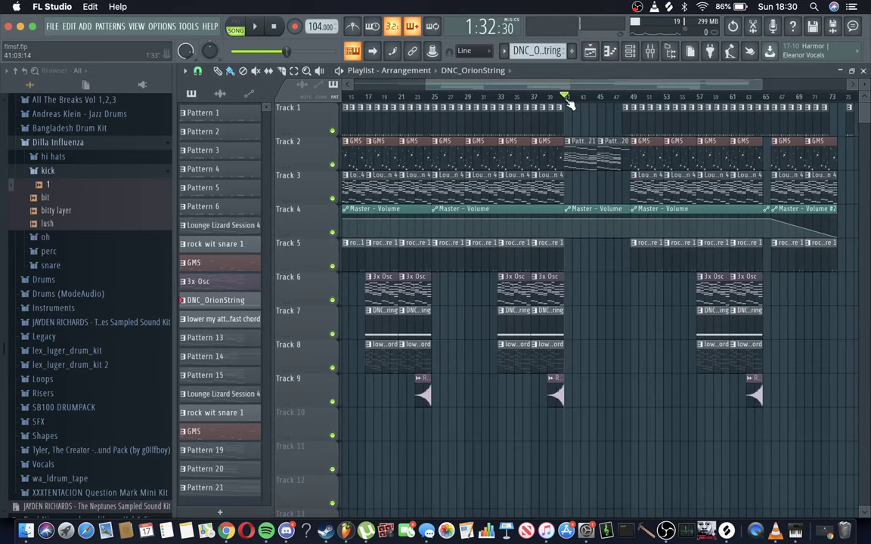
{"action": "left_click", "coordinate": [580, 155]}
{"action": "key", "text": "space"}
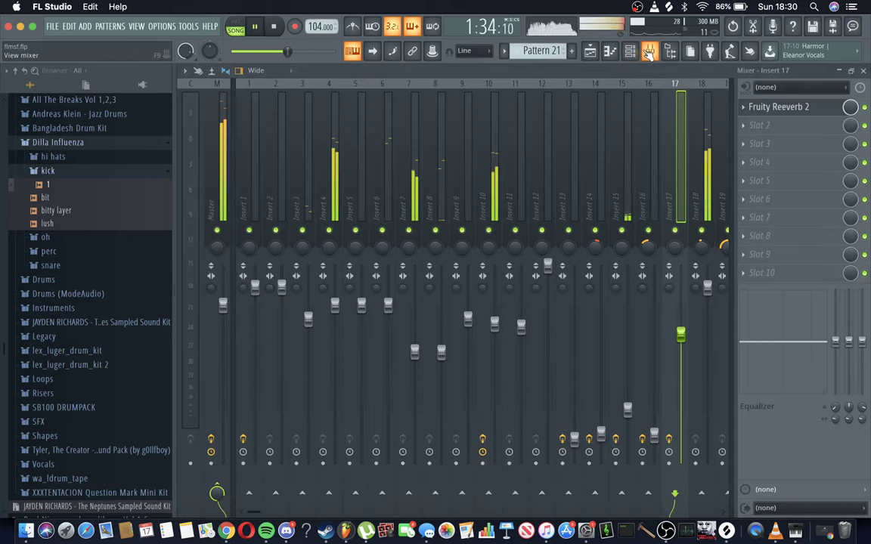
Step: Review Pattern 21's drum steps, chords, bass and string line in the channel rack during playback, then stop the song
{"action": "left_click", "coordinate": [632, 53]}
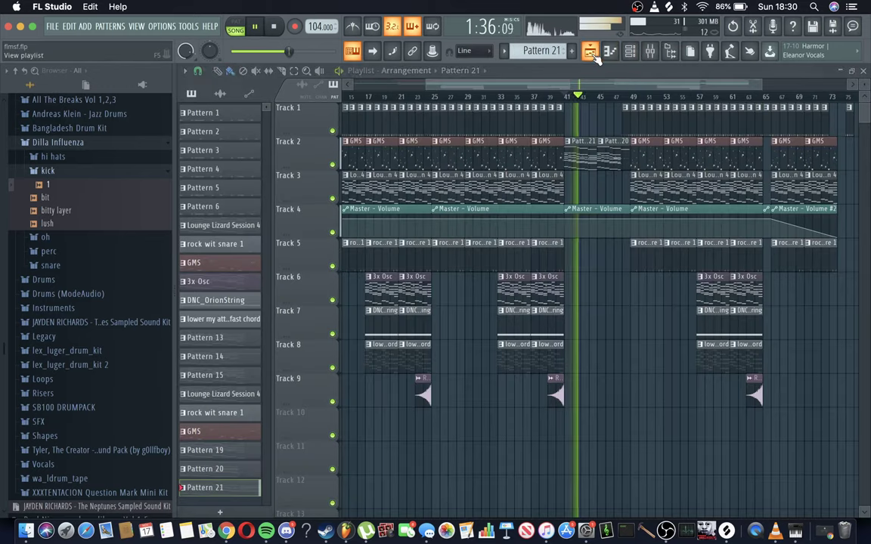
{"action": "left_click", "coordinate": [609, 50]}
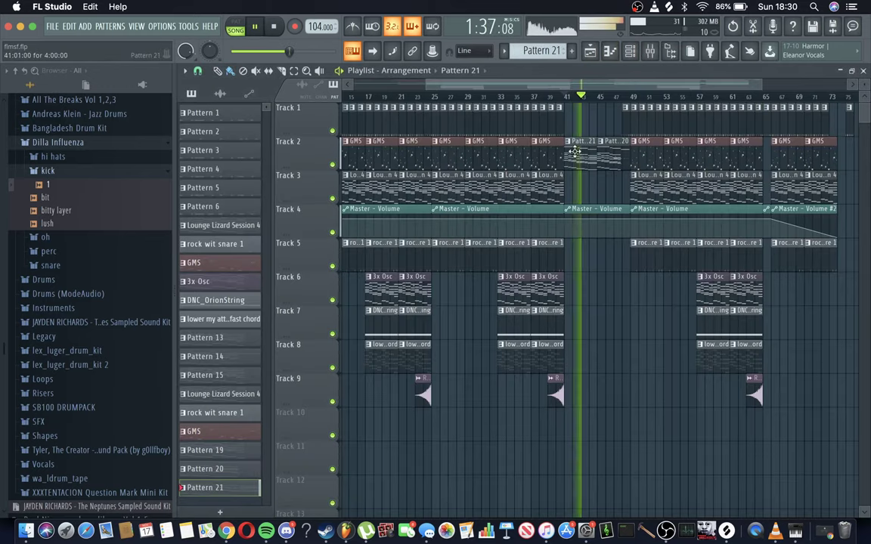
{"action": "left_click", "coordinate": [632, 52]}
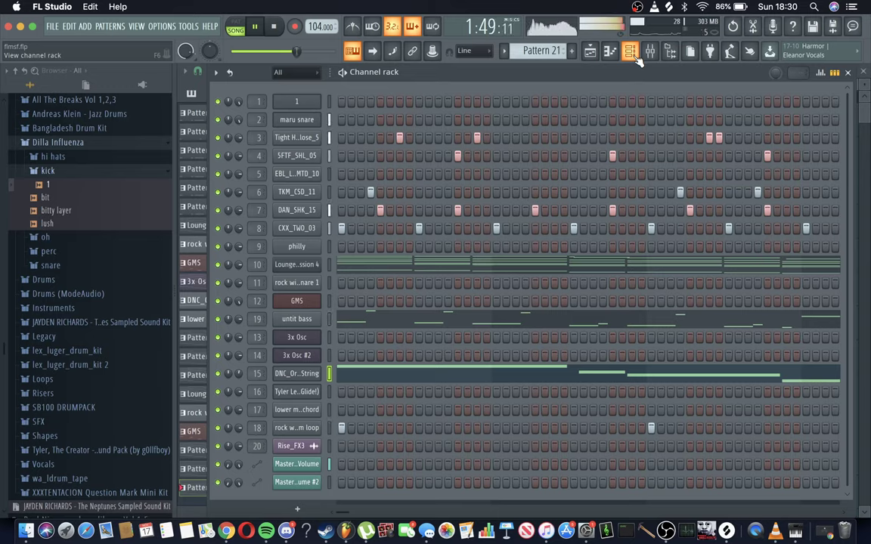
{"action": "key", "text": "space"}
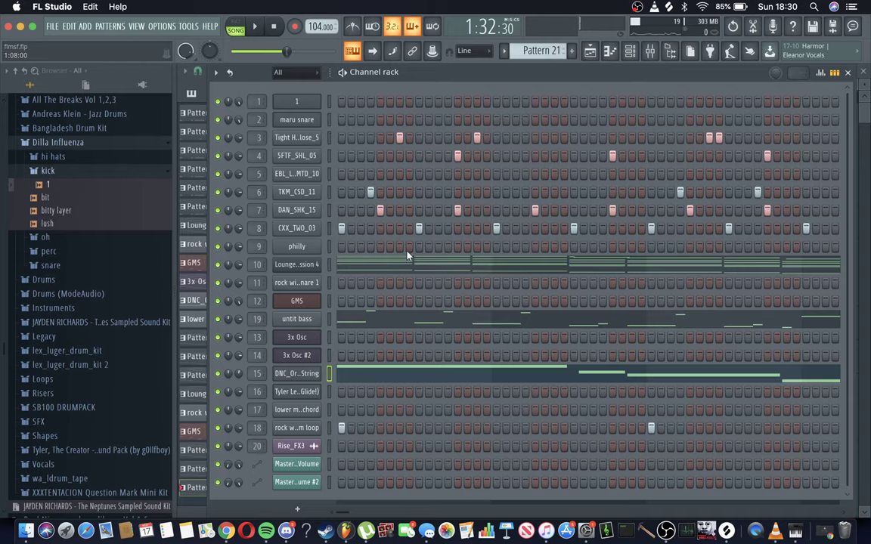
Step: Examine the Lounge Lizard Session 4 chord notes of Pattern 21 in the piano roll, from highest to lowest
{"action": "left_click", "coordinate": [365, 261]}
{"action": "scroll", "coordinate": [610, 249], "scroll_direction": "down", "scroll_amount": 4}
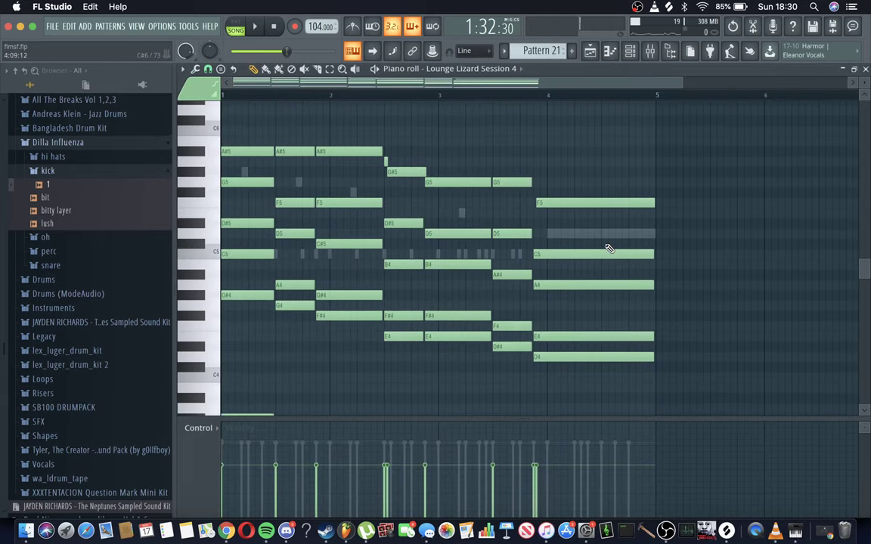
{"action": "scroll", "coordinate": [609, 249], "scroll_direction": "down", "scroll_amount": 2}
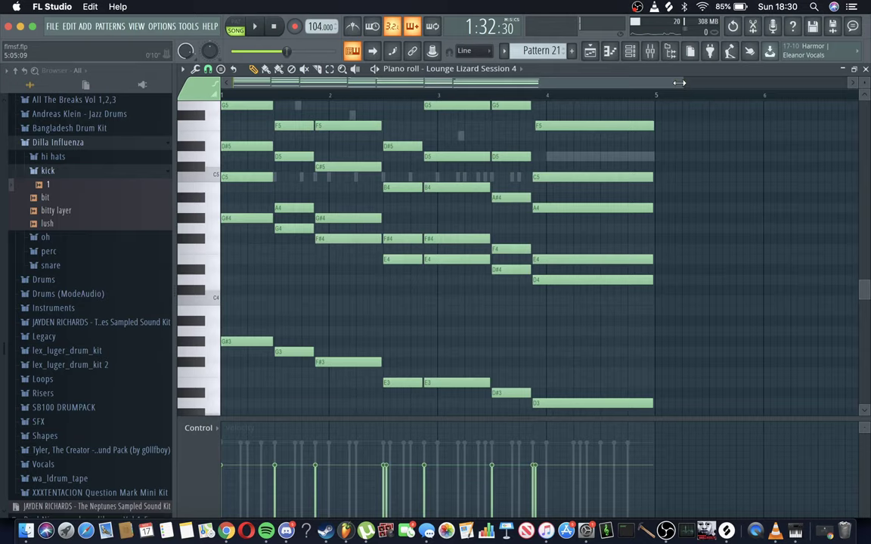
{"action": "left_click_drag", "start_coordinate": [834, 95], "coordinate": [756, 164]}
{"action": "scroll", "coordinate": [676, 200], "scroll_direction": "up", "scroll_amount": 2}
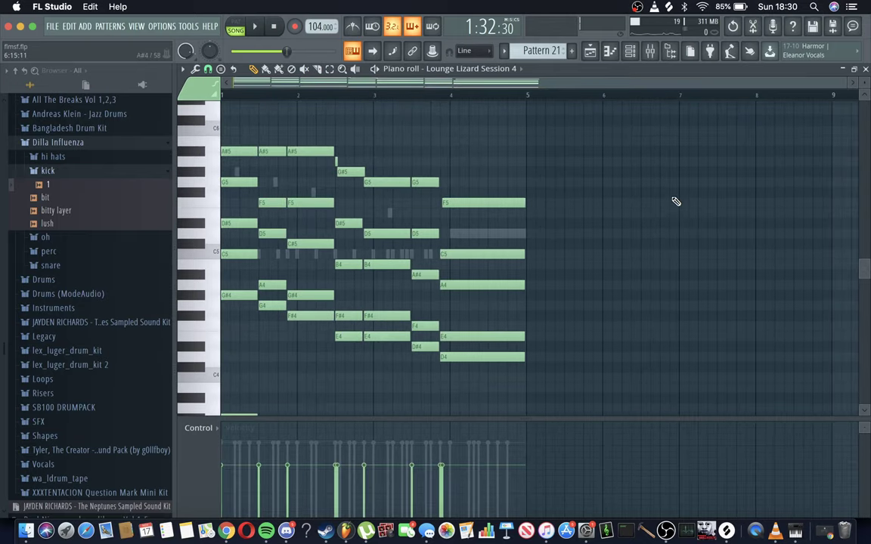
{"action": "scroll", "coordinate": [676, 202], "scroll_direction": "up", "scroll_amount": 2}
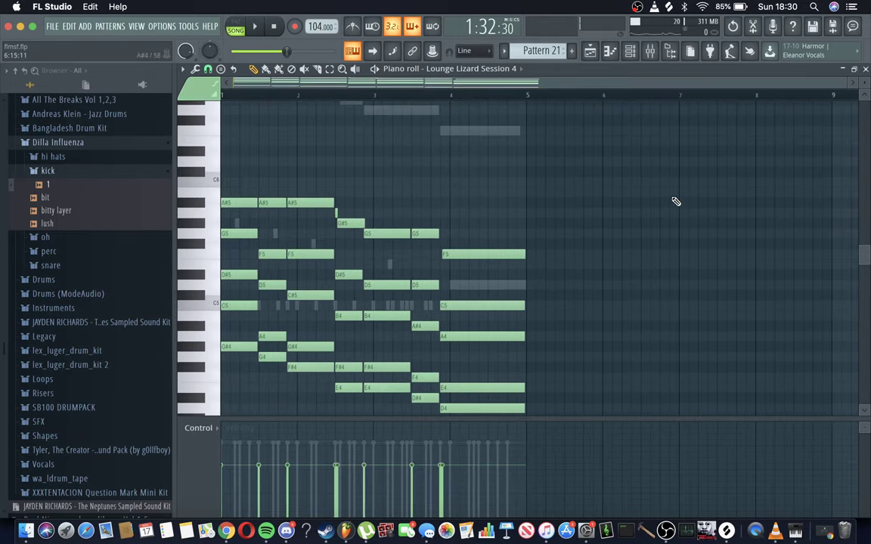
{"action": "scroll", "coordinate": [676, 202], "scroll_direction": "down", "scroll_amount": 1}
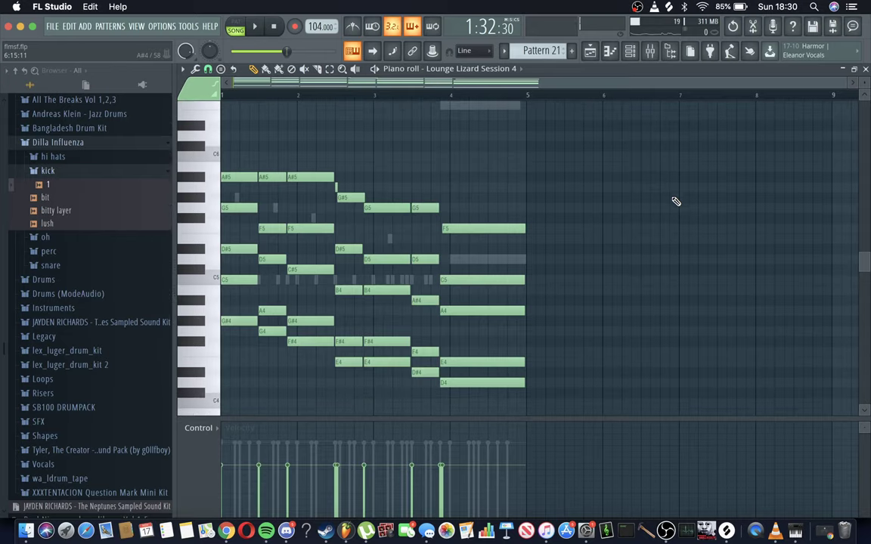
Step: Switch playback from song to pattern mode and maximize the Lounge Lizard Session 4 piano roll
{"action": "left_click", "coordinate": [235, 24]}
{"action": "left_click", "coordinate": [254, 27]}
{"action": "left_click", "coordinate": [273, 26]}
{"action": "key", "text": "F6"}
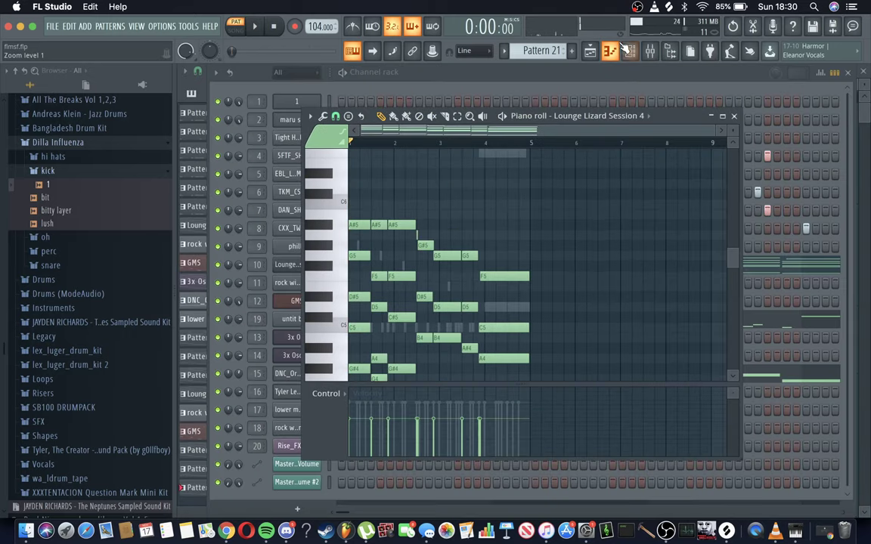
{"action": "double_click", "coordinate": [650, 113]}
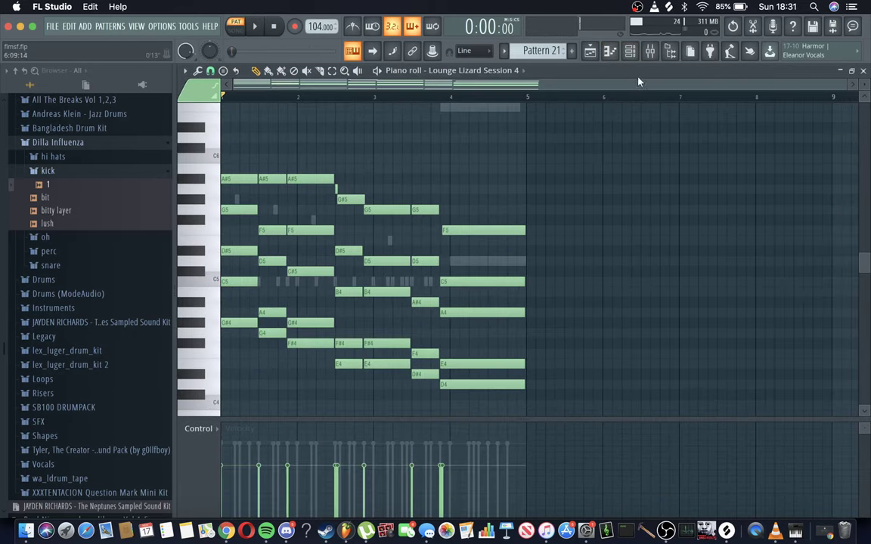
Step: Solo the Lounge Lizard Session 4 channel and follow its chords in the piano roll while Pattern 21 plays
{"action": "key", "text": "F6"}
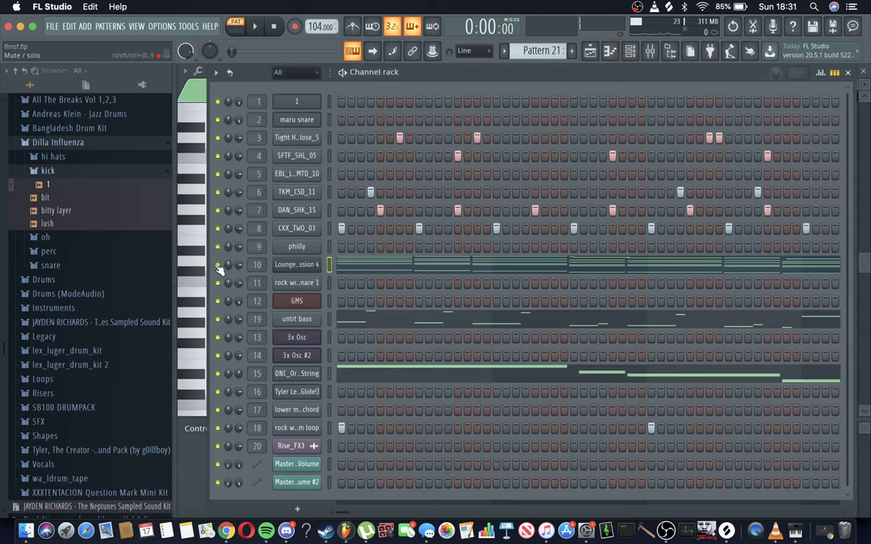
{"action": "left_click", "coordinate": [218, 264], "text": "ctrl"}
{"action": "key", "text": "space"}
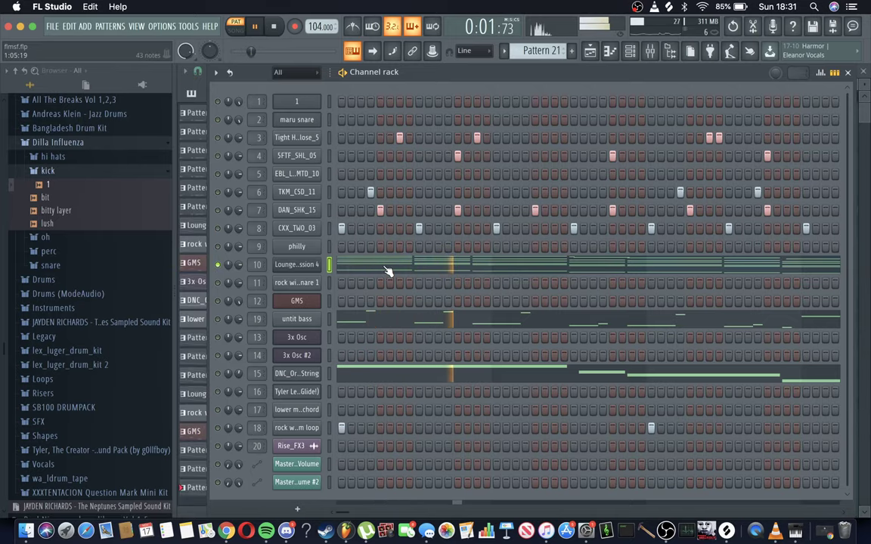
{"action": "left_click", "coordinate": [387, 269]}
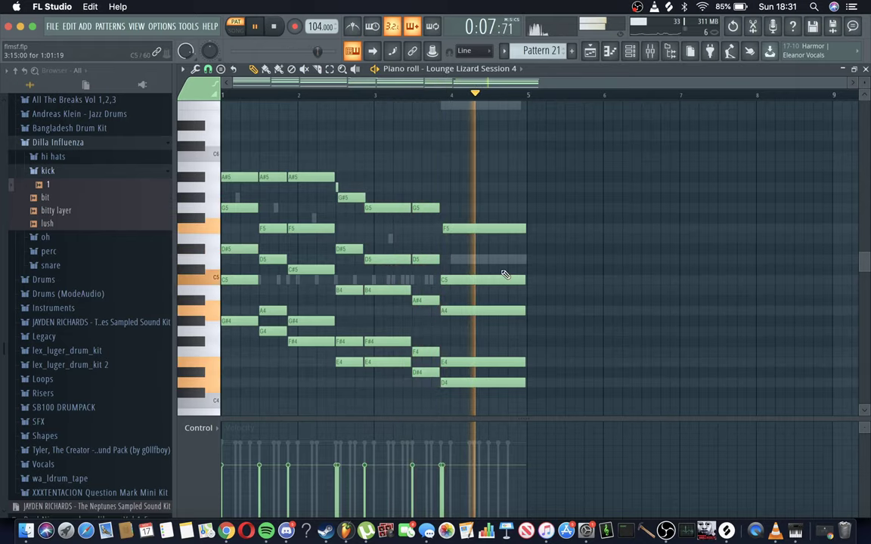
{"action": "scroll", "coordinate": [526, 249], "scroll_direction": "down", "scroll_amount": 3}
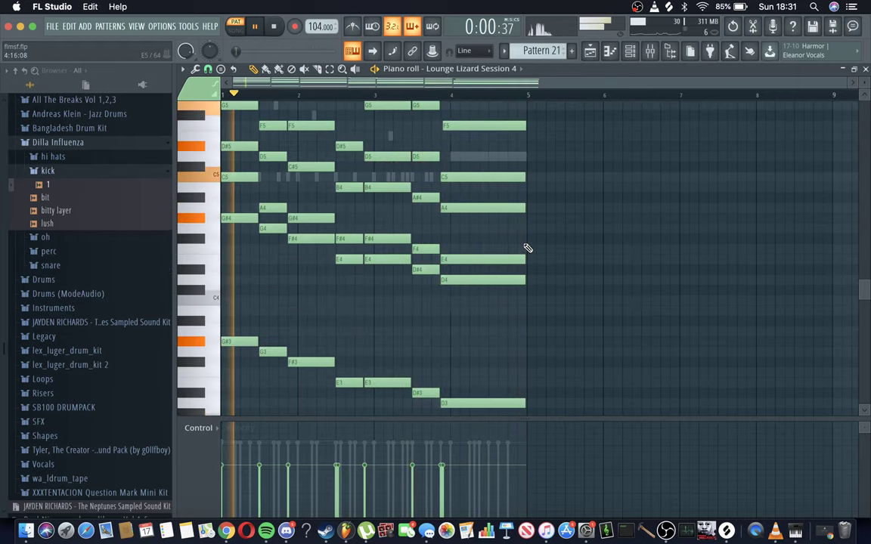
Step: Stop Pattern 21's playback and examine the upper Lounge Lizard Session 4 chord notes in the piano roll
{"action": "left_click", "coordinate": [631, 52]}
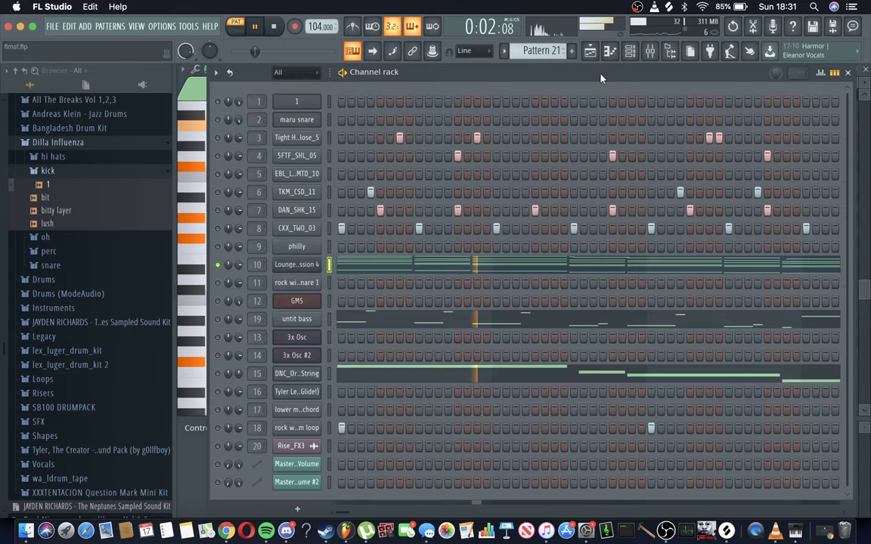
{"action": "key", "text": "space"}
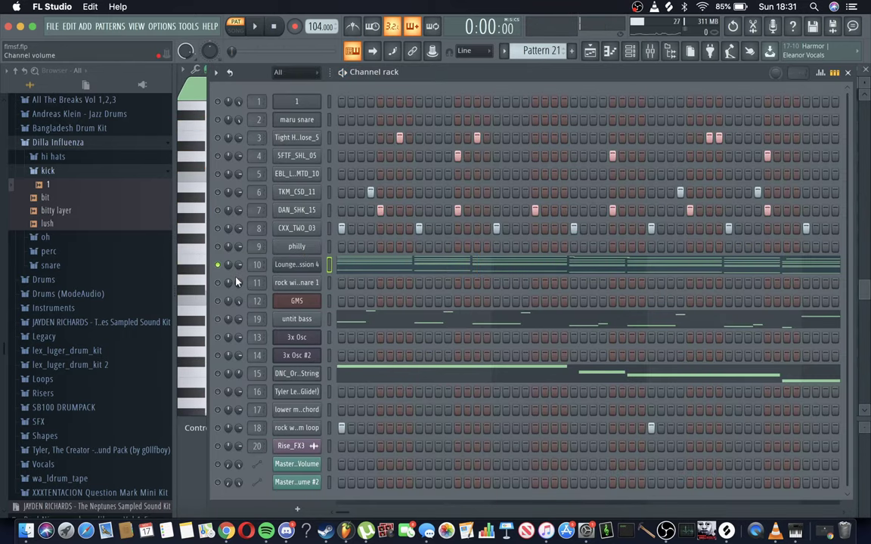
{"action": "left_click", "coordinate": [355, 264]}
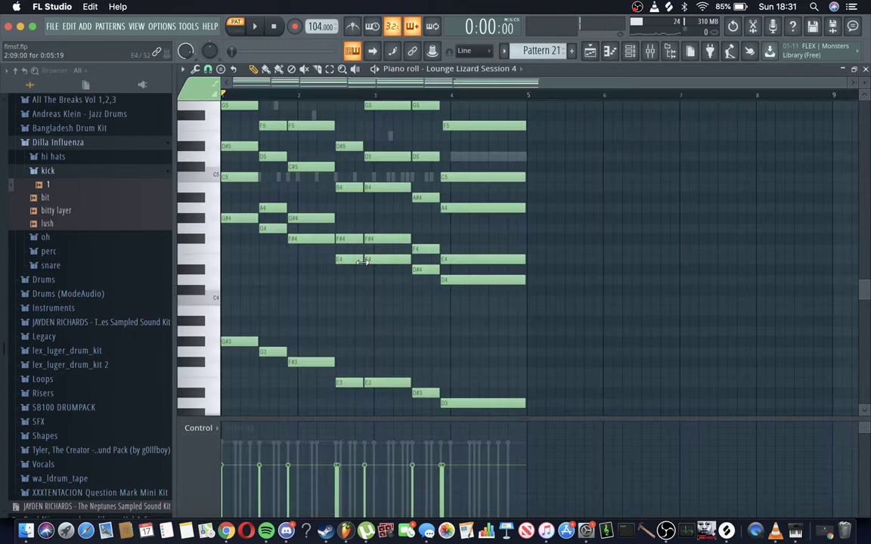
{"action": "scroll", "coordinate": [457, 214], "scroll_direction": "up", "scroll_amount": 3}
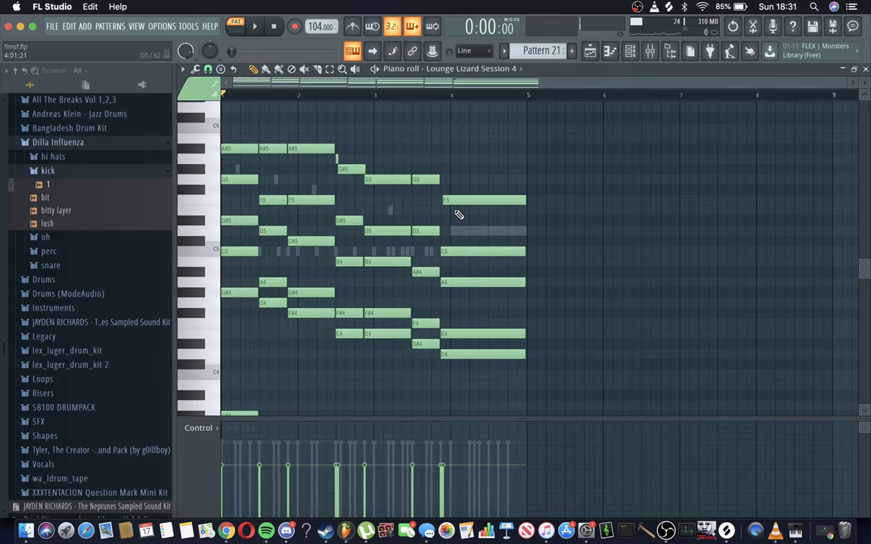
Step: Play the arrangement in song mode from just before bar 41 in the playlist, and stop it
{"action": "left_click", "coordinate": [597, 50]}
{"action": "left_click", "coordinate": [557, 97]}
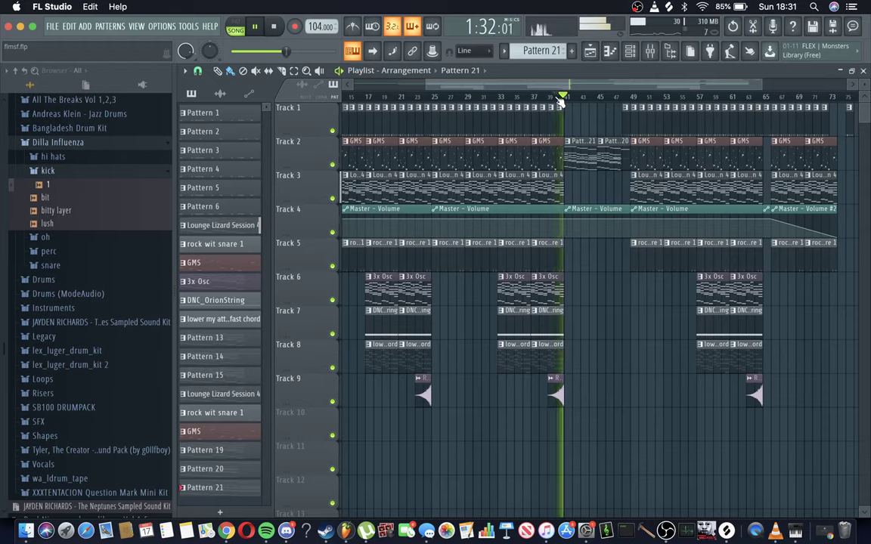
{"action": "key", "text": "space"}
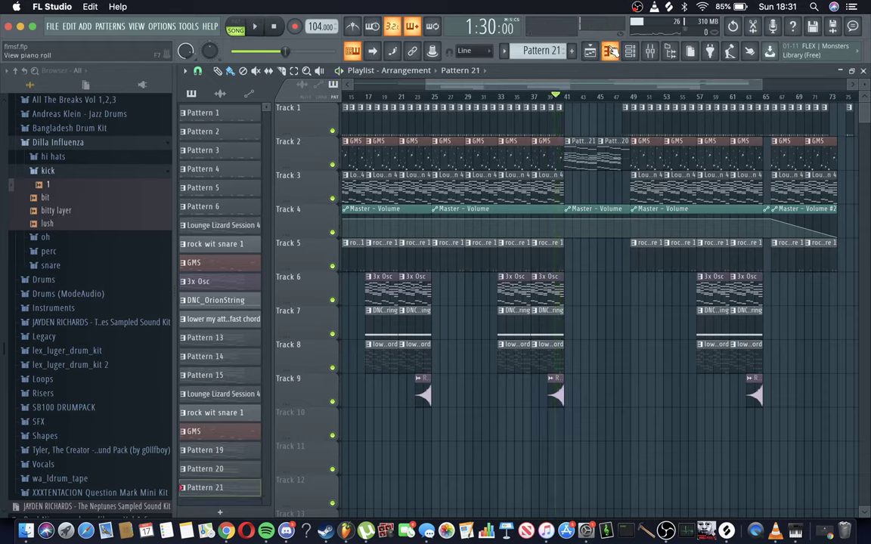
Step: Reopen Pattern 21's Lounge Lizard Session 4 notes in a maximized piano roll
{"action": "left_click", "coordinate": [630, 51]}
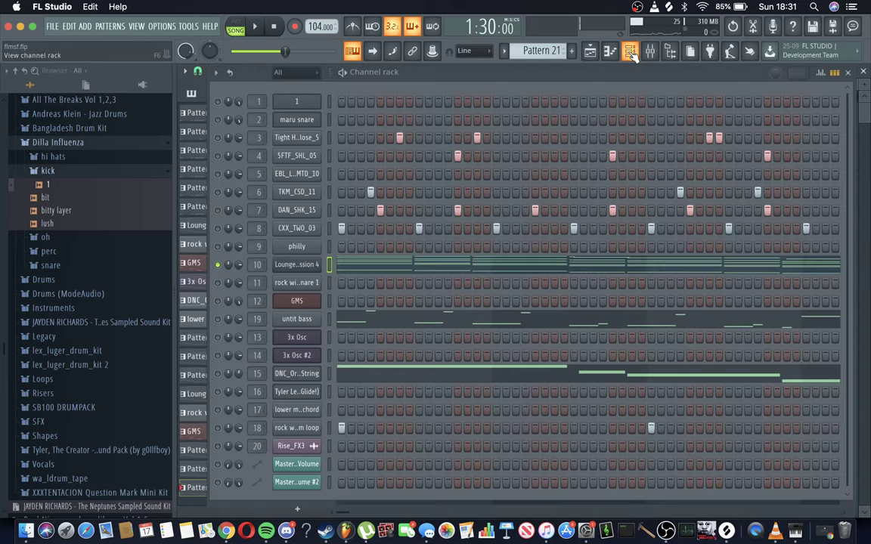
{"action": "left_click", "coordinate": [410, 270]}
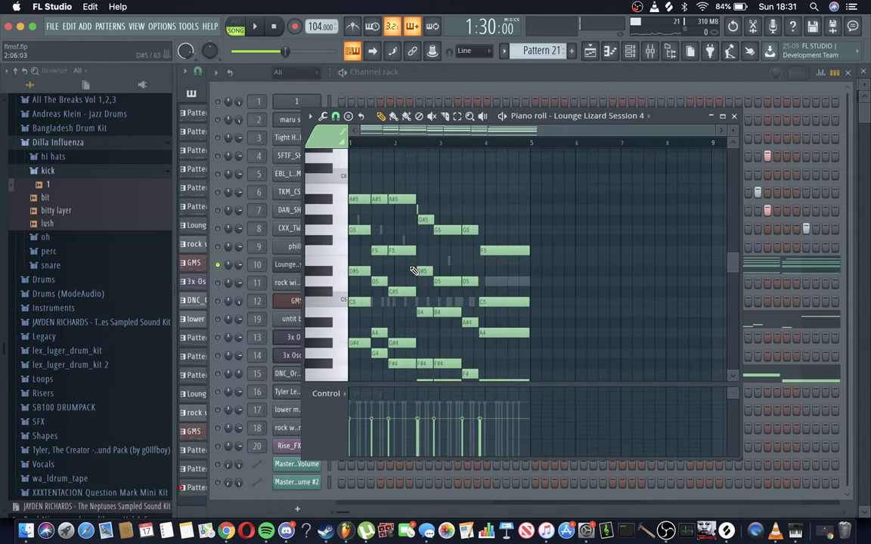
{"action": "left_click", "coordinate": [721, 116]}
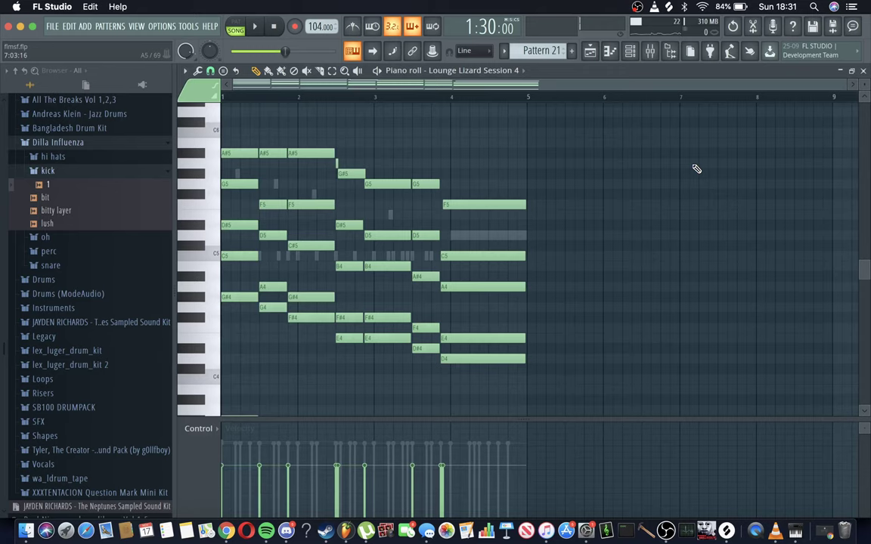
Step: Solo the untit bass channel in pattern mode and follow its notes in the piano roll during playback, then stop
{"action": "left_click", "coordinate": [630, 50]}
{"action": "left_click", "coordinate": [235, 27]}
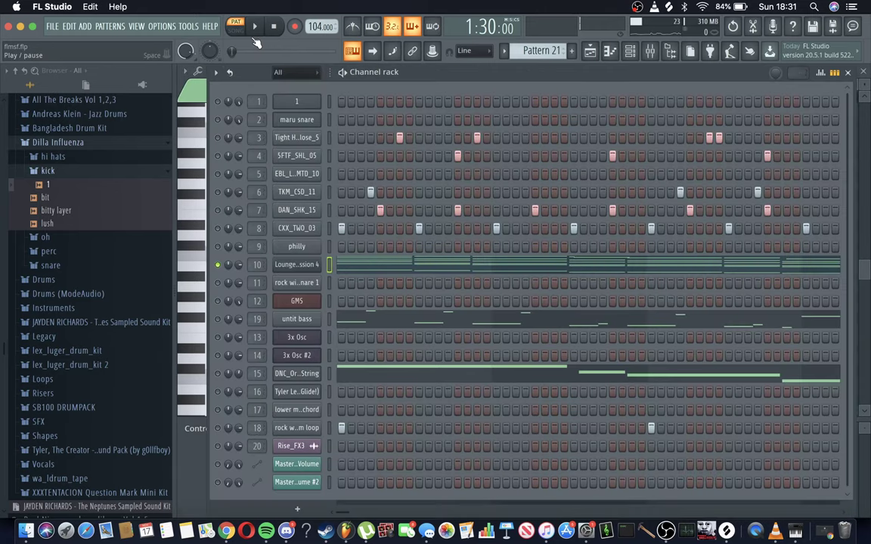
{"action": "left_click", "coordinate": [298, 319]}
{"action": "key", "text": "space"}
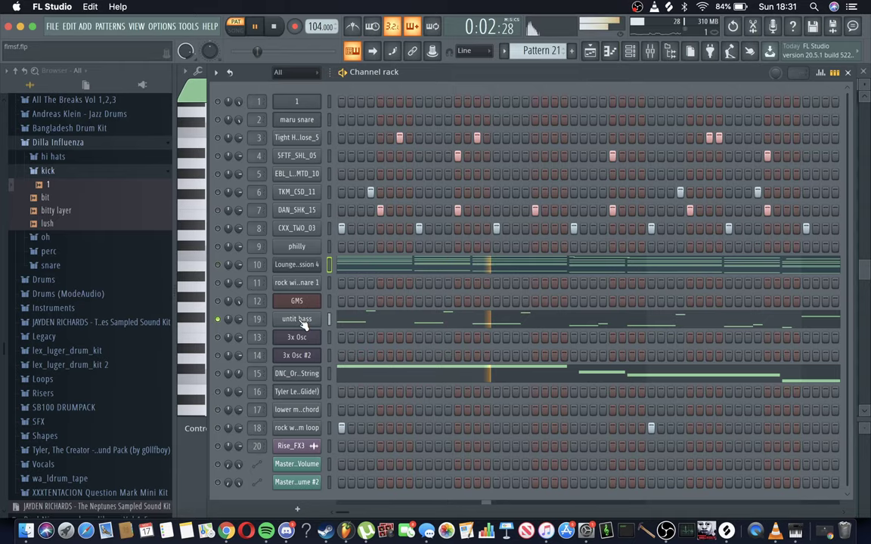
{"action": "left_click", "coordinate": [409, 321]}
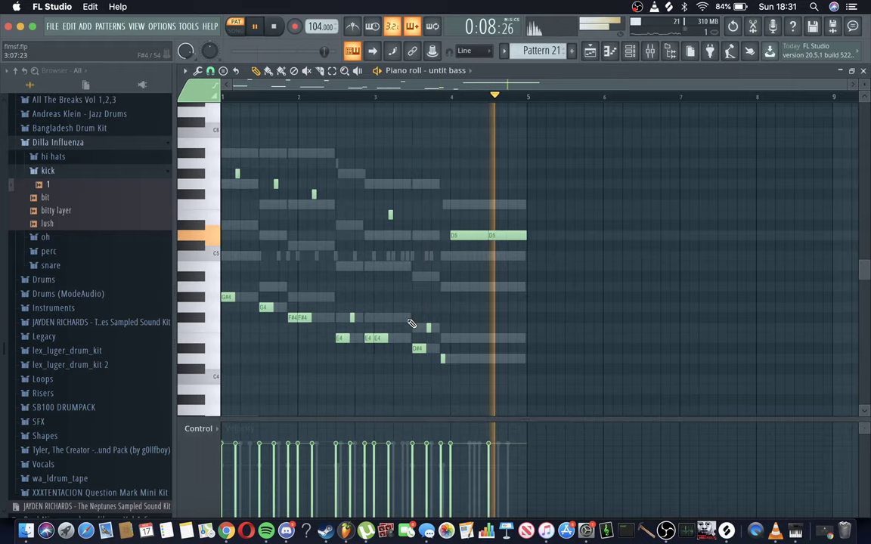
{"action": "key", "text": "space"}
Step: Solo the DNC_OrionString channel and follow its long notes in the piano roll during playback, then stop
{"action": "left_click", "coordinate": [629, 51]}
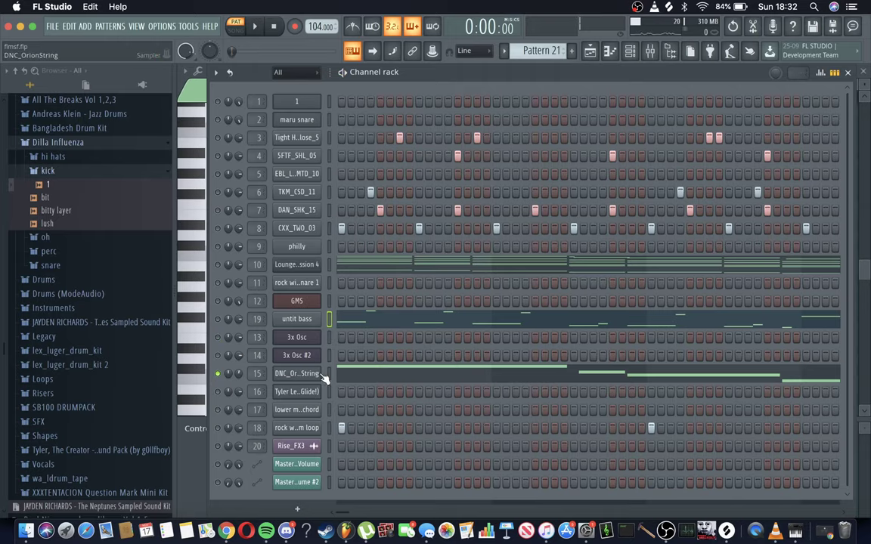
{"action": "left_click", "coordinate": [351, 373]}
{"action": "scroll", "coordinate": [472, 211], "scroll_direction": "up", "scroll_amount": 5}
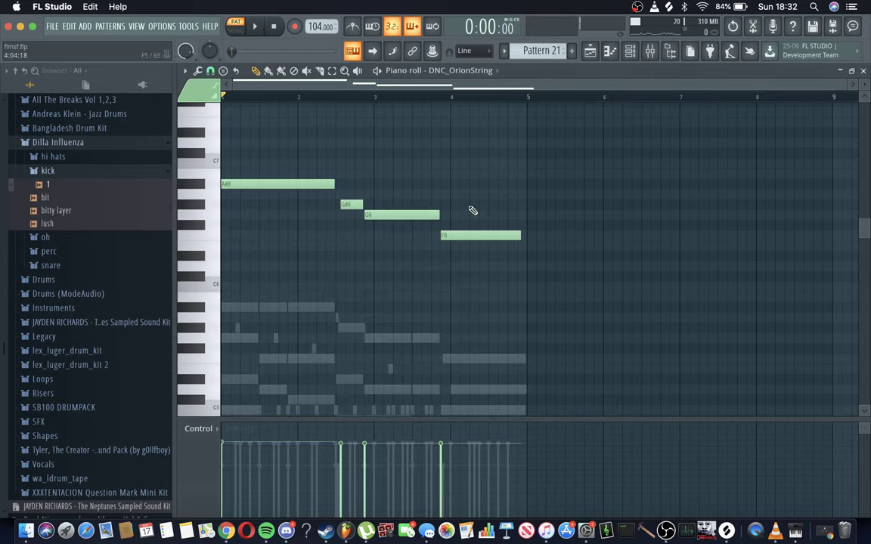
{"action": "key", "text": "space"}
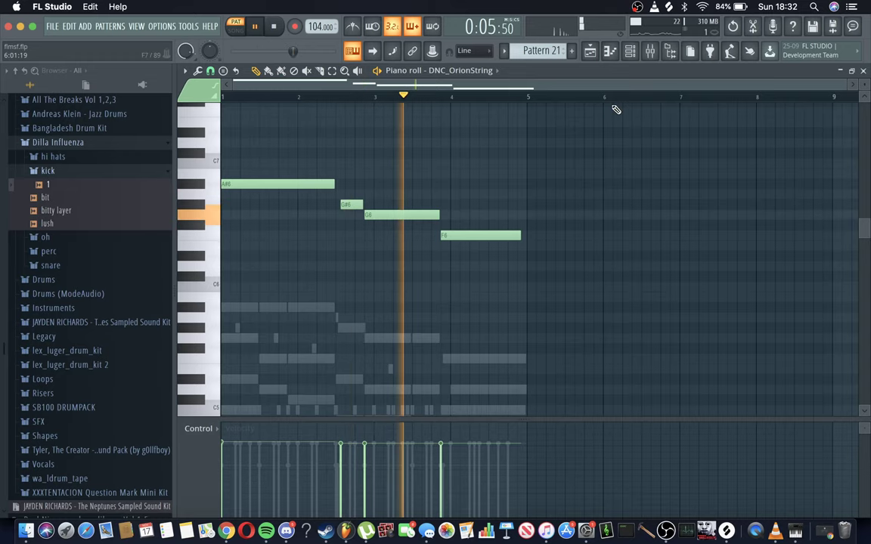
{"action": "key", "text": "F6"}
{"action": "key", "text": "space"}
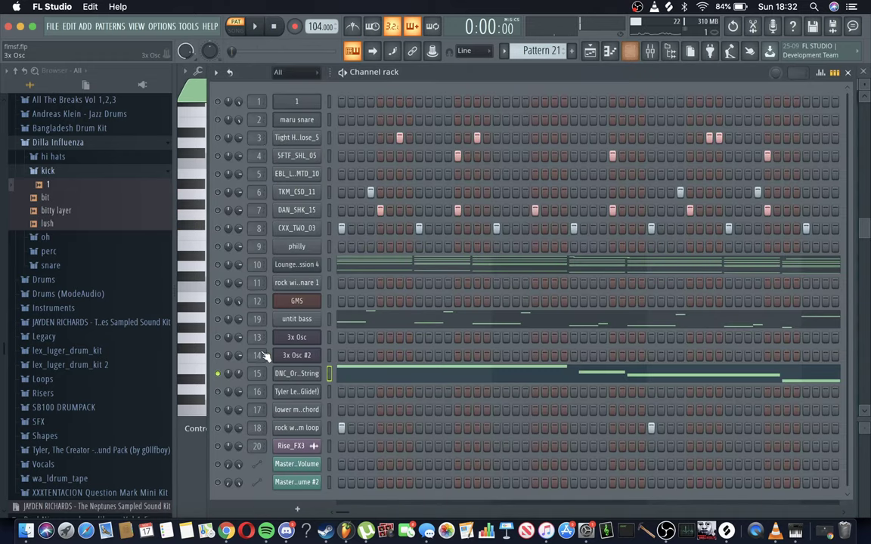
Step: Unsolo DNC_OrionString, solo the rock drum loop on channel 18, and listen to it twice
{"action": "right_click", "coordinate": [218, 374]}
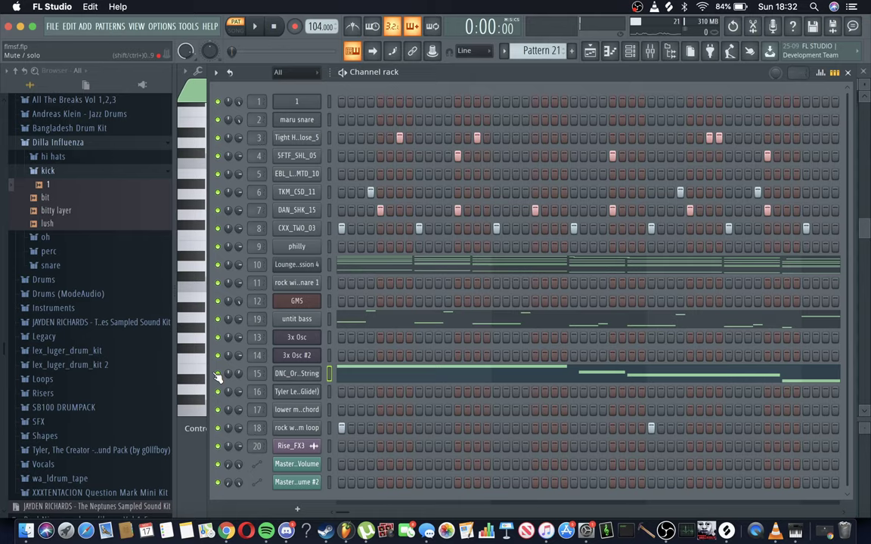
{"action": "right_click", "coordinate": [218, 428]}
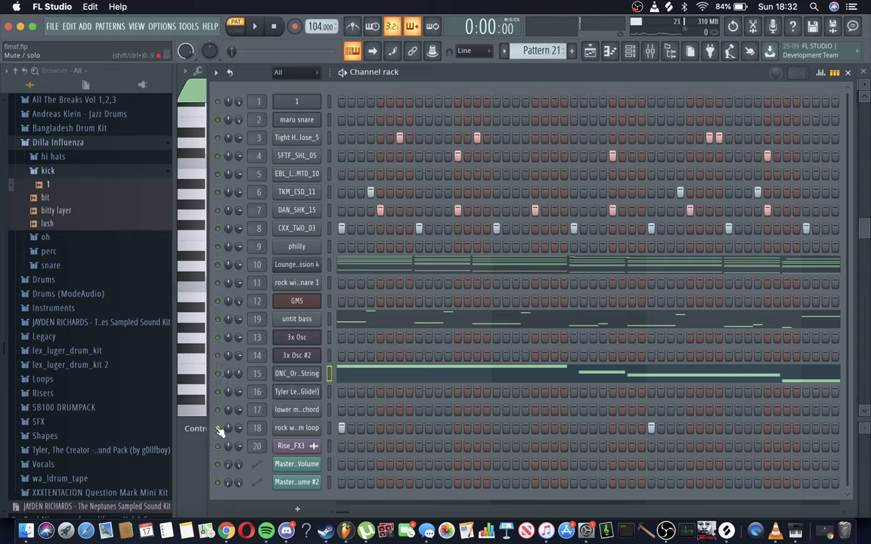
{"action": "key", "text": "space"}
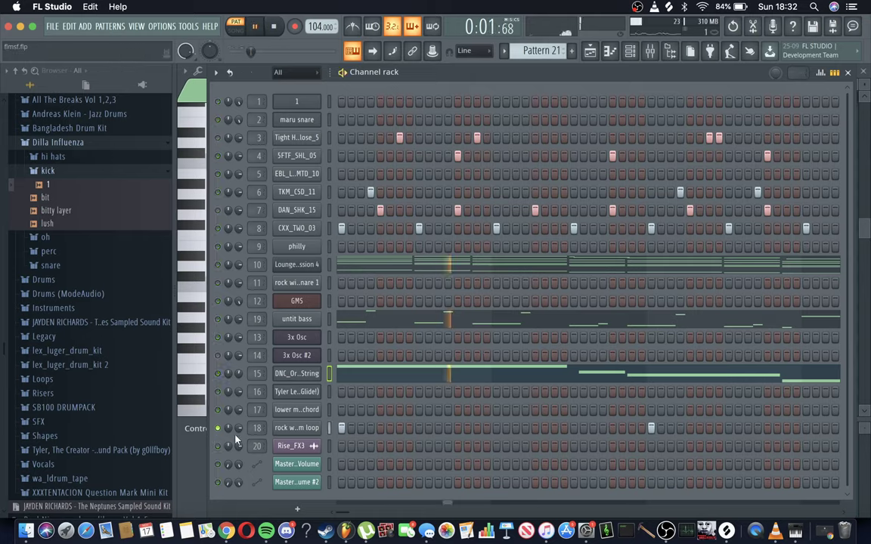
{"action": "key", "text": "space"}
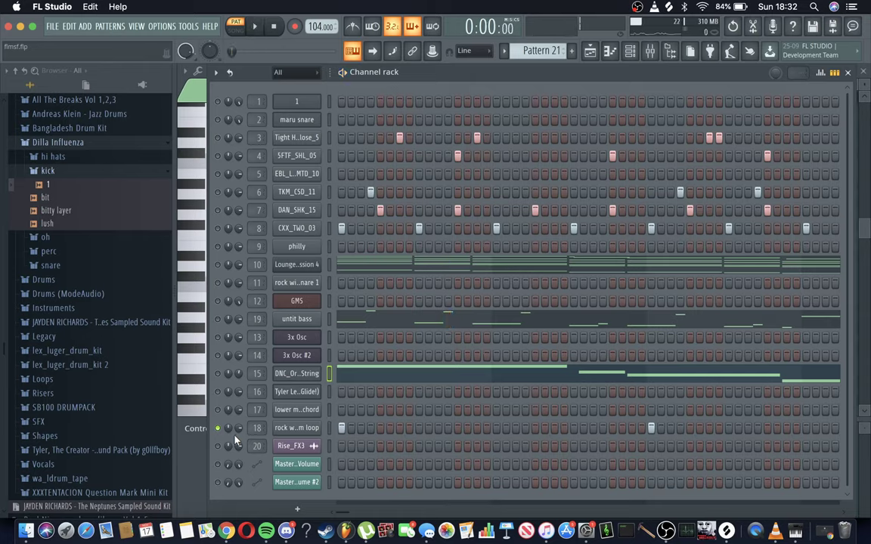
{"action": "key", "text": "space"}
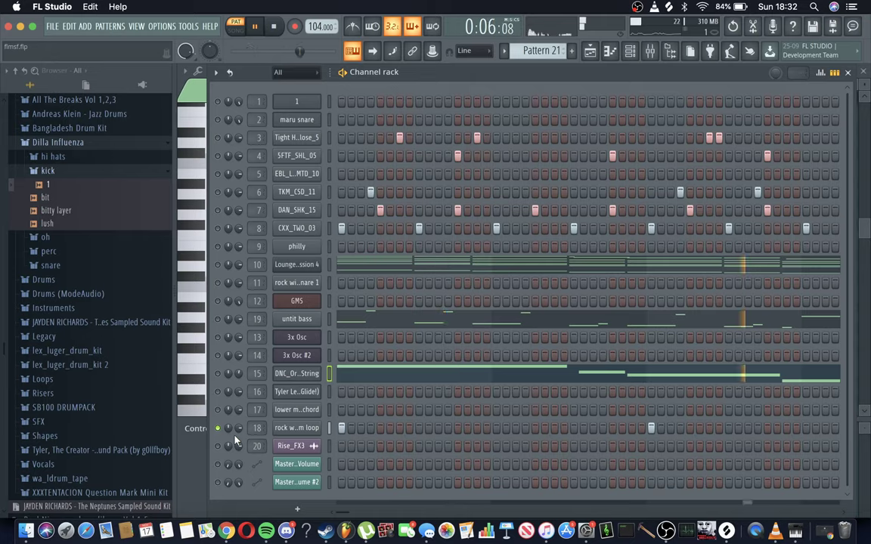
{"action": "key", "text": "space"}
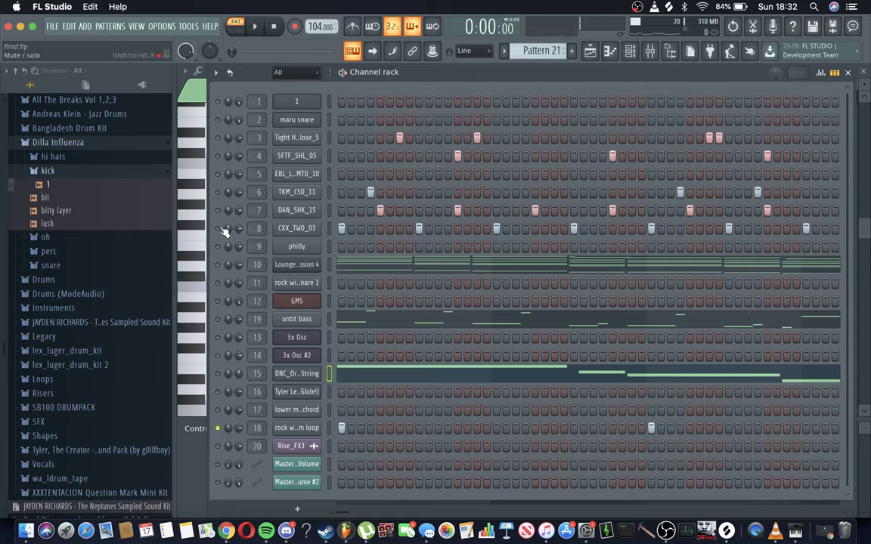
Step: Unmute the drum channels from Tight H..lose_5 through CXX_TWO_03 and listen to them together with the drum loop
{"action": "left_click", "coordinate": [218, 228]}
{"action": "left_click", "coordinate": [218, 210]}
{"action": "left_click", "coordinate": [218, 192]}
{"action": "left_click", "coordinate": [218, 138]}
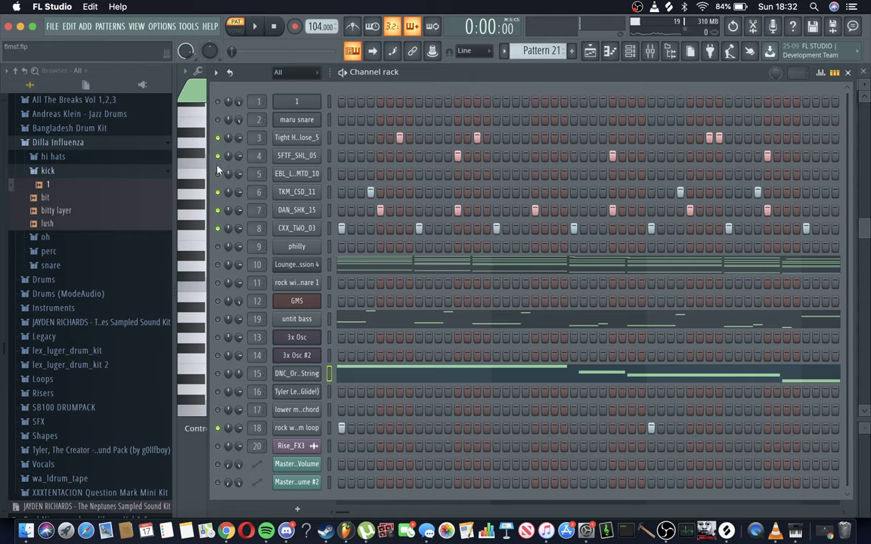
{"action": "key", "text": "space"}
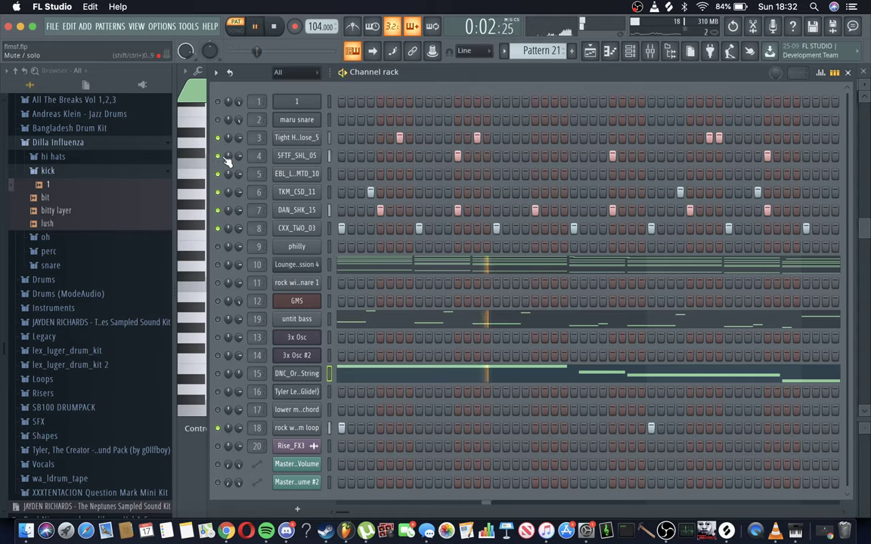
{"action": "key", "text": "space"}
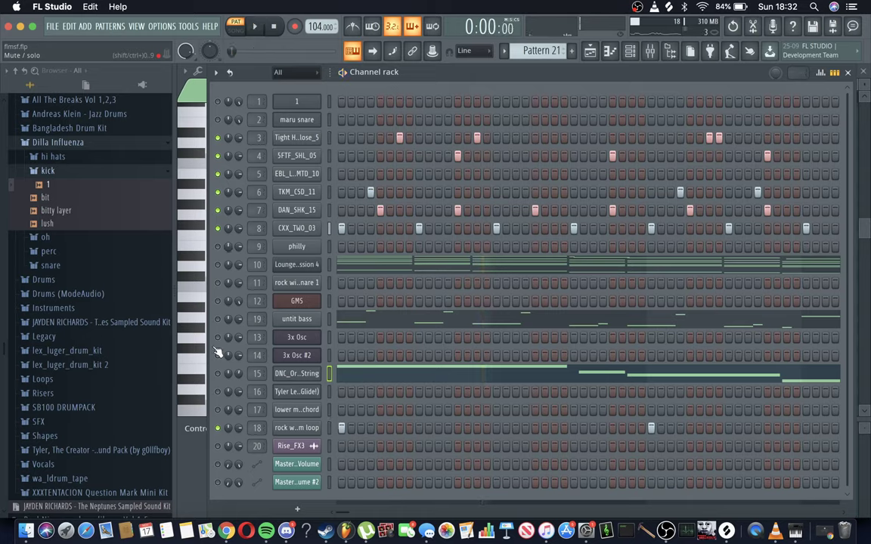
Step: Play the drums with DNC_OrionString and untit bass enabled, then stop and restore all channels to unmuted
{"action": "left_click", "coordinate": [218, 373]}
{"action": "key", "text": "space"}
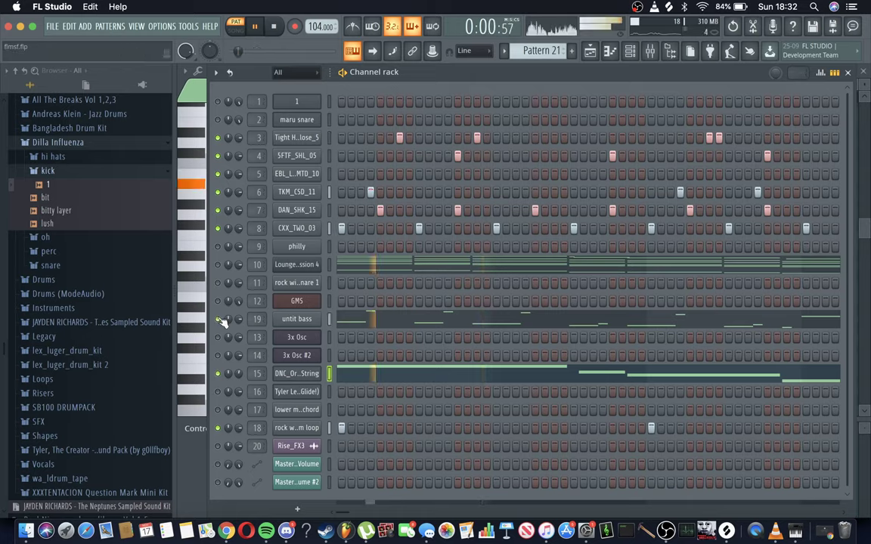
{"action": "left_click", "coordinate": [220, 374]}
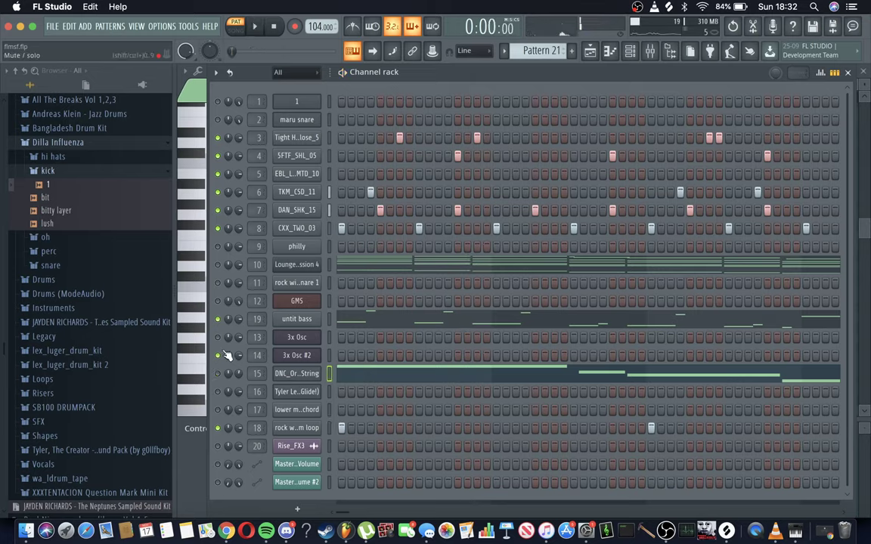
{"action": "right_click", "coordinate": [220, 356]}
{"action": "key", "text": "space"}
Step: Return to the playlist and review the arrangement up to the gap at bar 65
{"action": "left_click", "coordinate": [590, 52]}
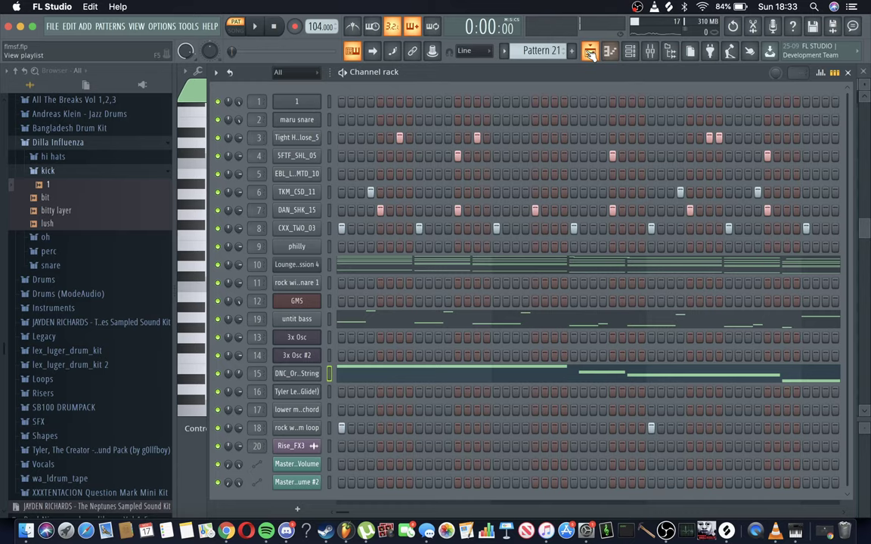
{"action": "left_click", "coordinate": [590, 53]}
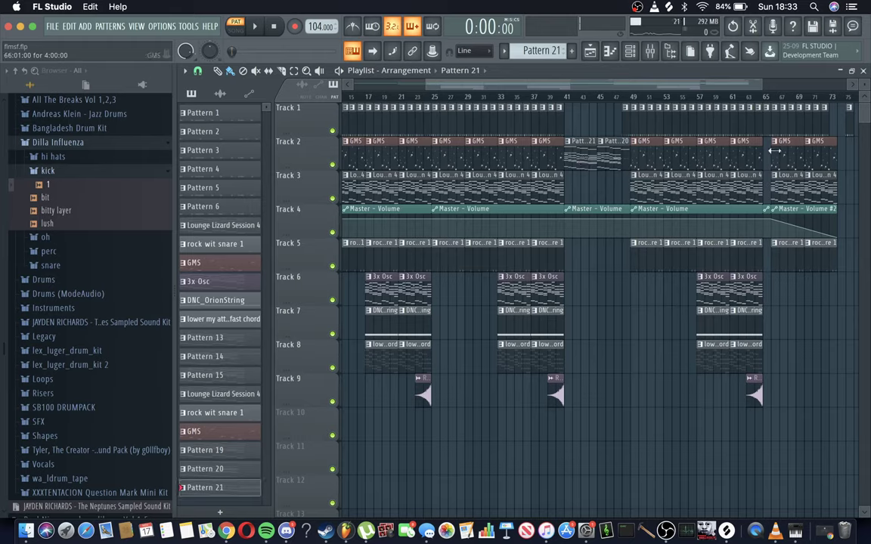
Step: Open the mixer and check the effect slots of several inserts, including Insert 1, 5, 11 and 10
{"action": "left_click", "coordinate": [648, 56]}
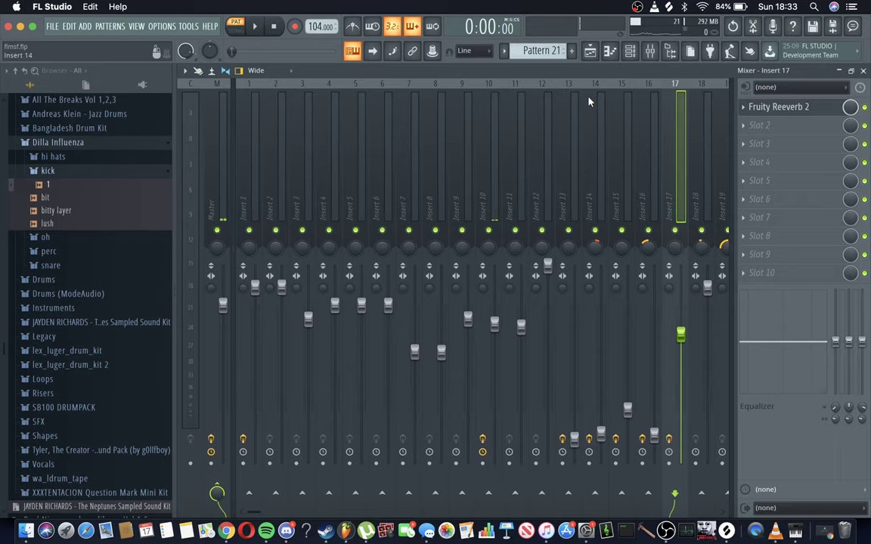
{"action": "left_click", "coordinate": [370, 113]}
{"action": "left_click", "coordinate": [248, 136]}
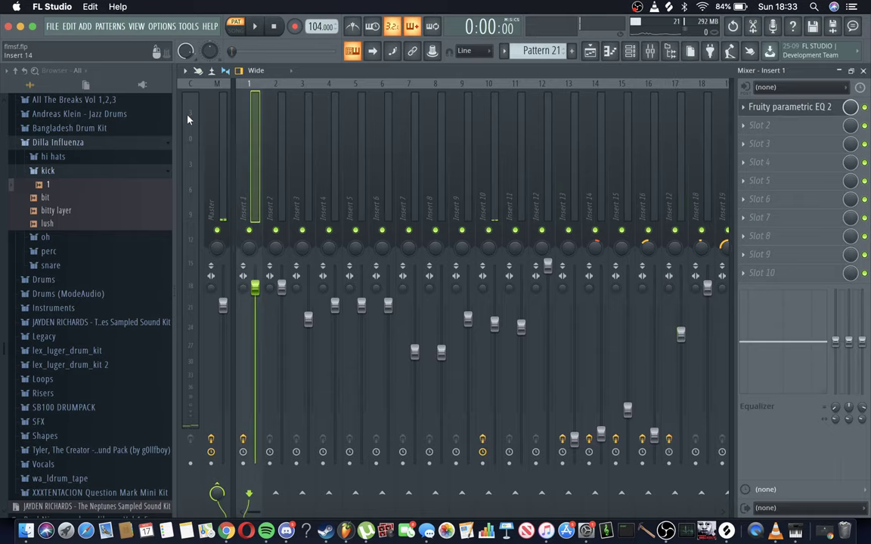
{"action": "left_click", "coordinate": [351, 141]}
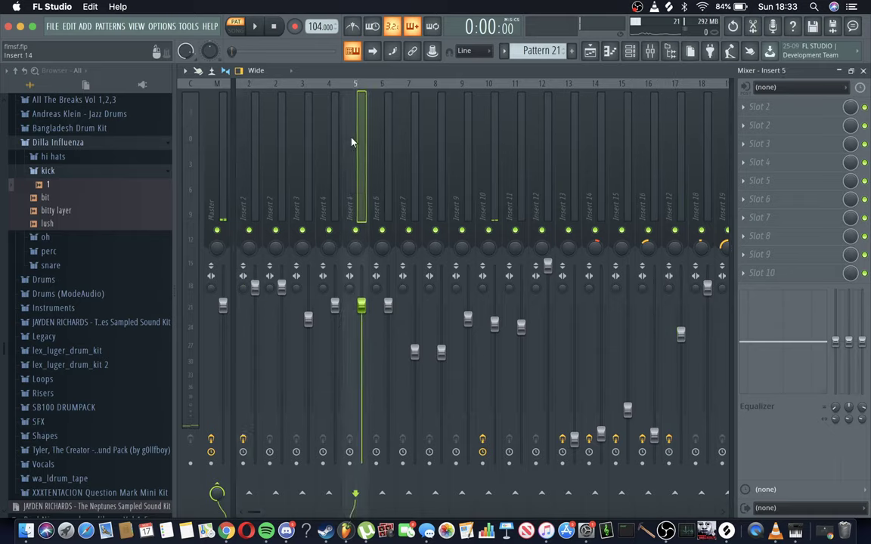
{"action": "left_click", "coordinate": [397, 141]}
{"action": "left_click", "coordinate": [510, 175]}
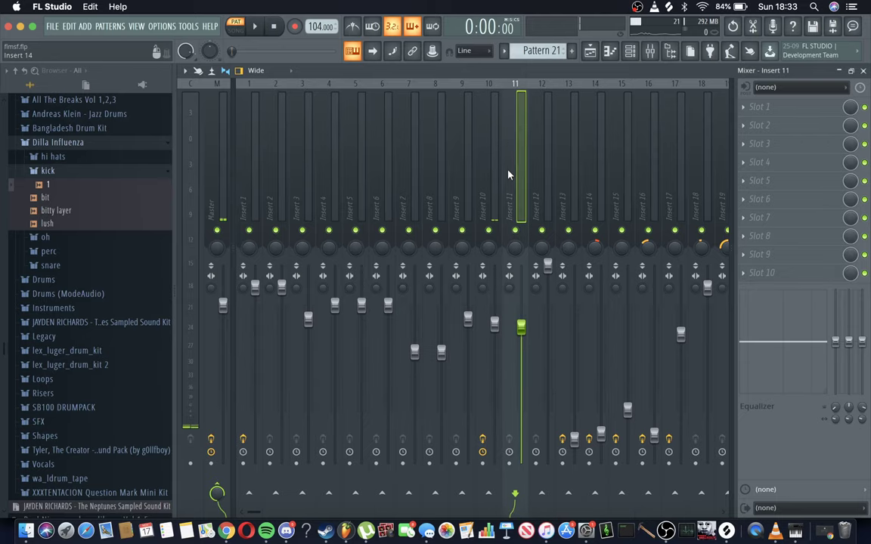
{"action": "left_click", "coordinate": [499, 175]}
Step: Solo the Lounge Lizard Session 4 channel and play Pattern 21 while watching its level on Insert 10
{"action": "key", "text": "F6"}
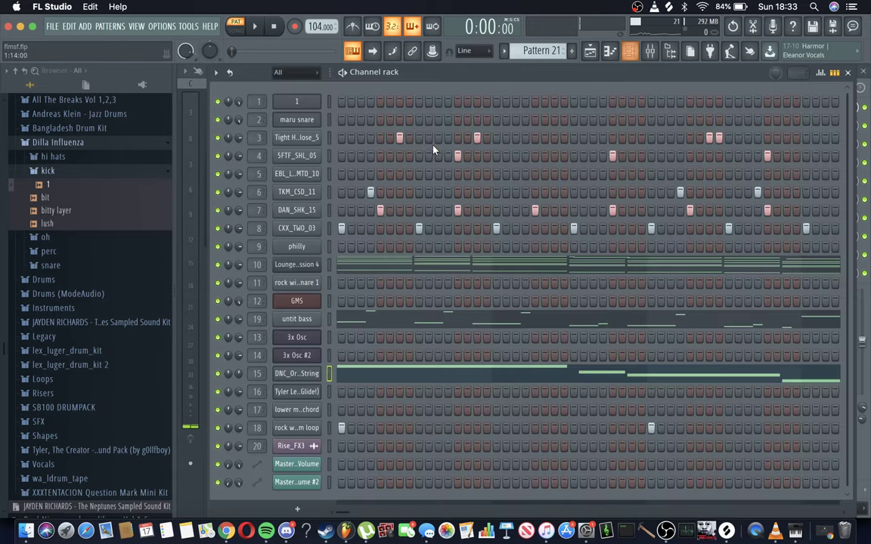
{"action": "right_click", "coordinate": [218, 264]}
{"action": "key", "text": "space"}
{"action": "left_click", "coordinate": [650, 52]}
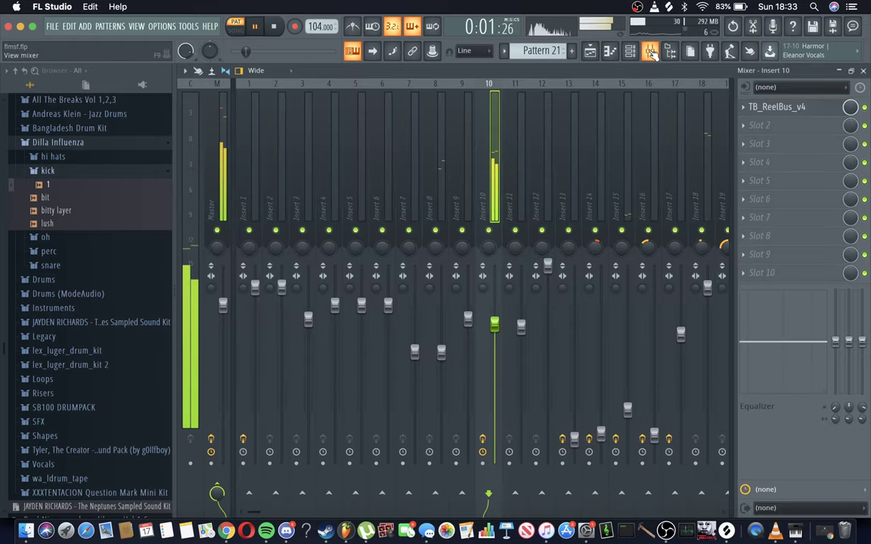
{"action": "key", "text": "space"}
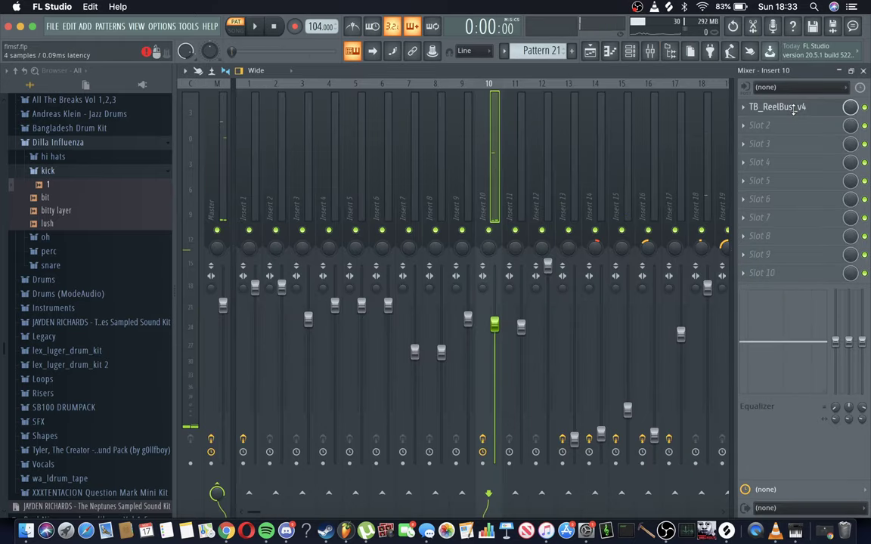
Step: Open TB_ReelBus_v4 on Insert 10 and compare the sound with the effect bypassed and enabled
{"action": "left_click", "coordinate": [792, 109]}
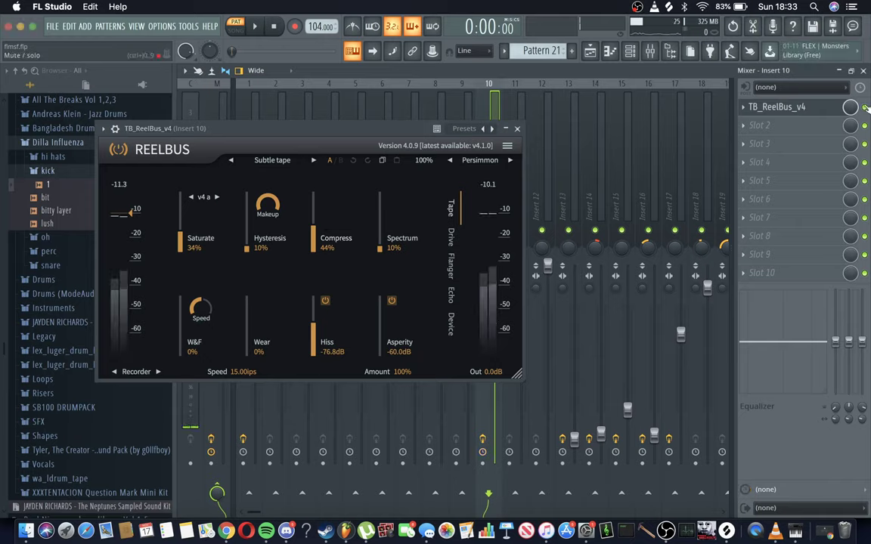
{"action": "key", "text": "space"}
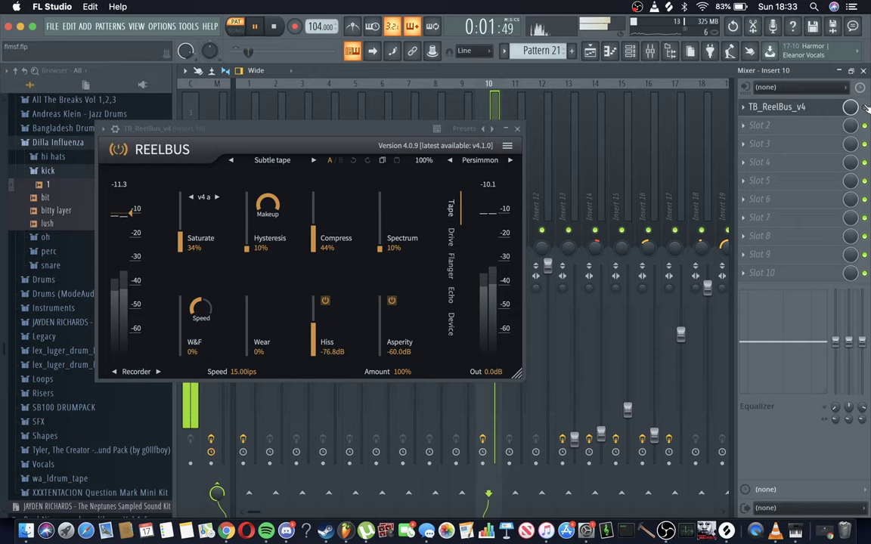
{"action": "key", "text": "space"}
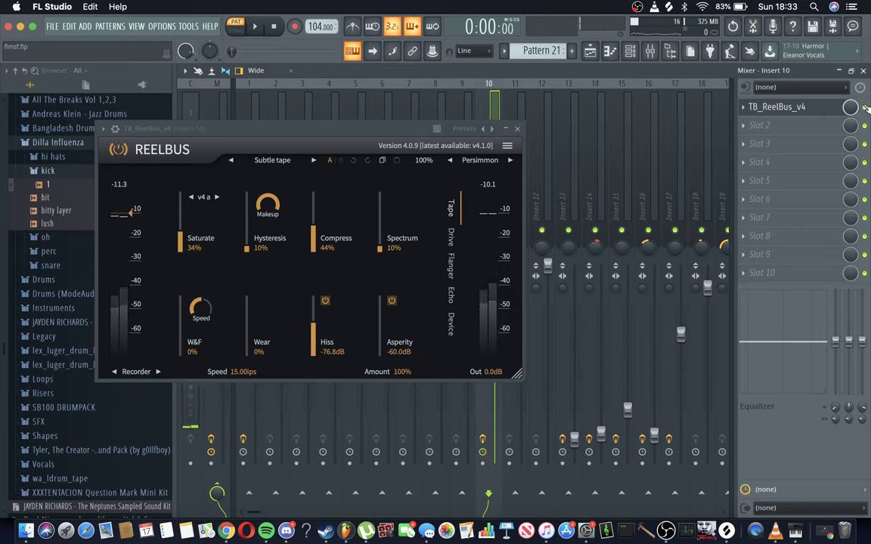
{"action": "key", "text": "space"}
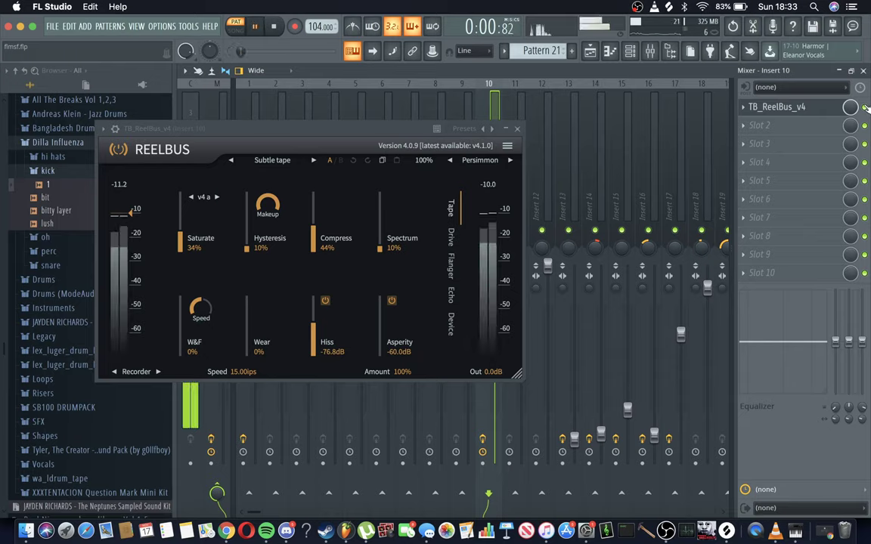
{"action": "key", "text": "space"}
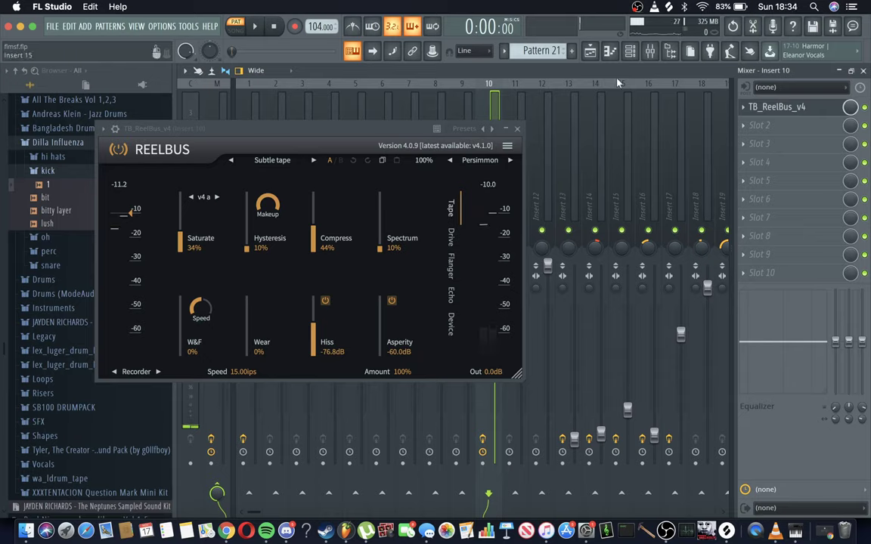
Step: Check the effect slots of Inserts 9, 4, 16 and 29 in the mixer
{"action": "left_click", "coordinate": [589, 51]}
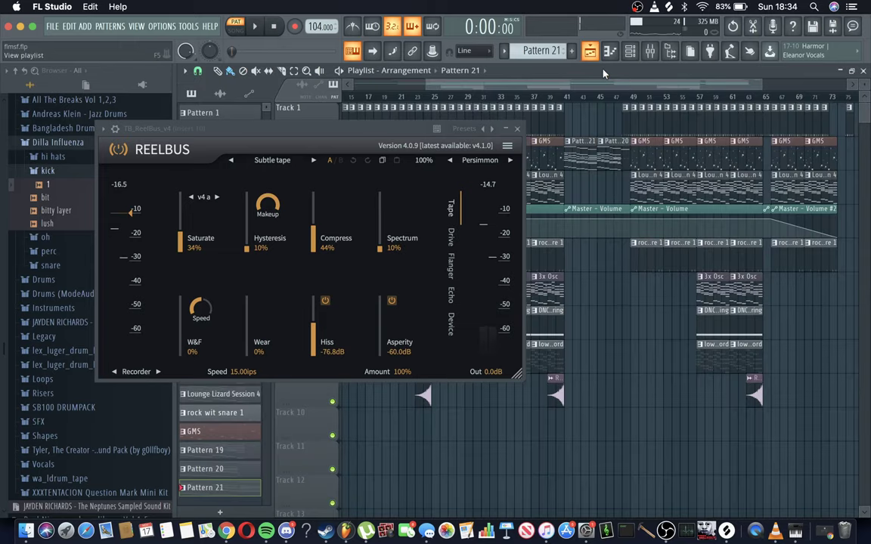
{"action": "key", "text": "F9"}
{"action": "left_click", "coordinate": [522, 113]}
{"action": "left_click", "coordinate": [455, 128]}
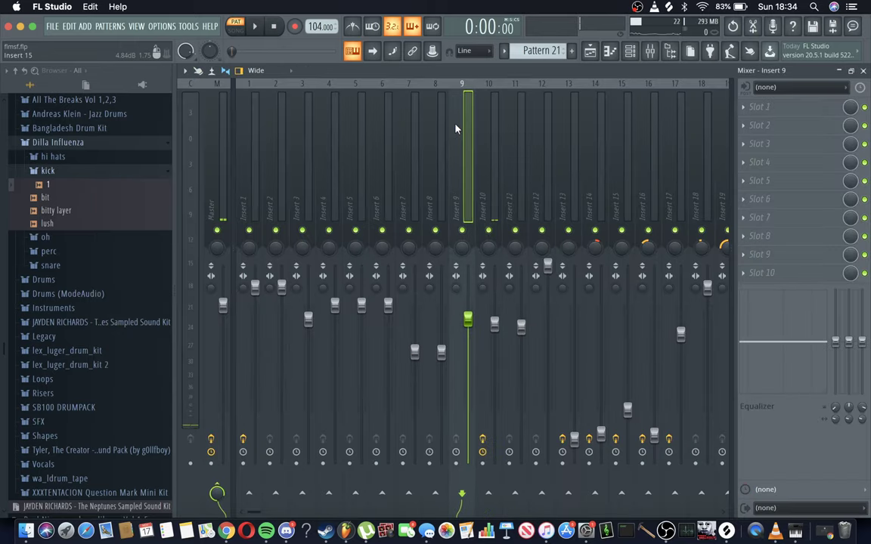
{"action": "left_click", "coordinate": [338, 162]}
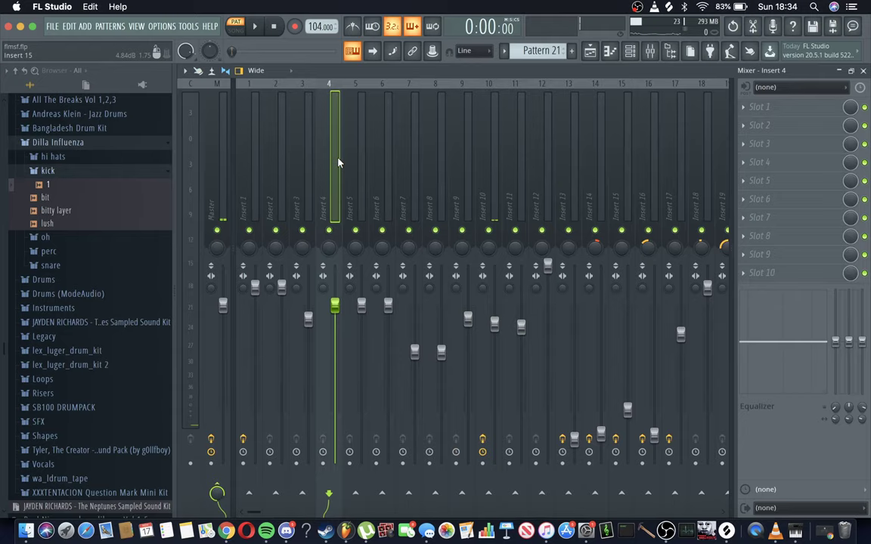
{"action": "left_click", "coordinate": [654, 181]}
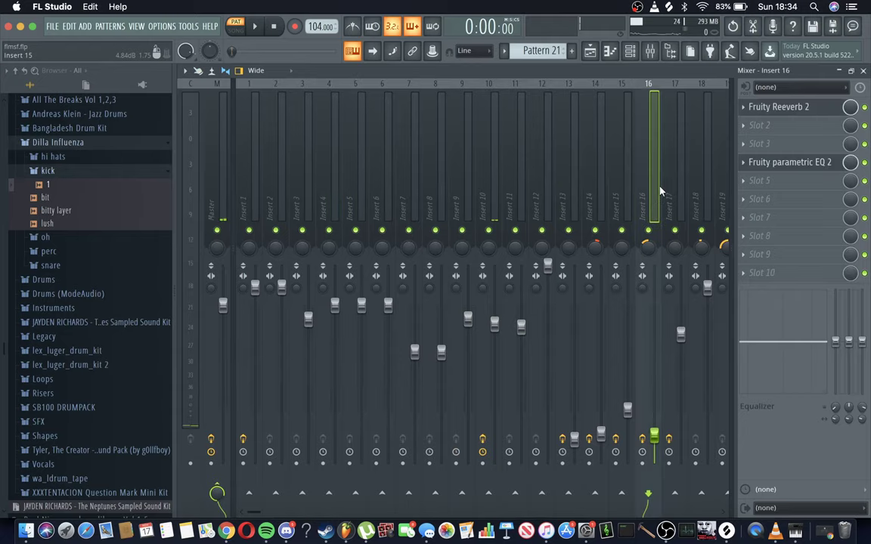
{"action": "scroll", "coordinate": [680, 197], "scroll_direction": "right", "scroll_amount": 5}
{"action": "left_click", "coordinate": [719, 208]}
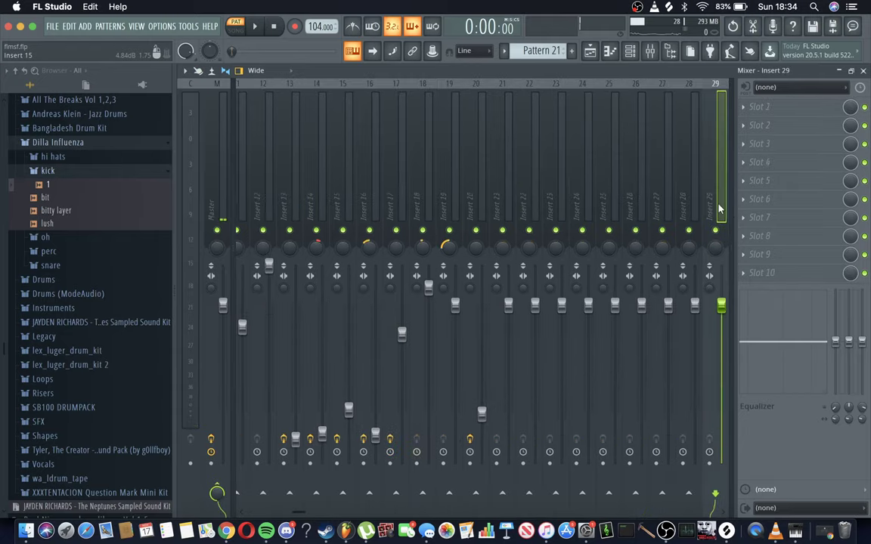
{"action": "scroll", "coordinate": [521, 255], "scroll_direction": "left", "scroll_amount": 10}
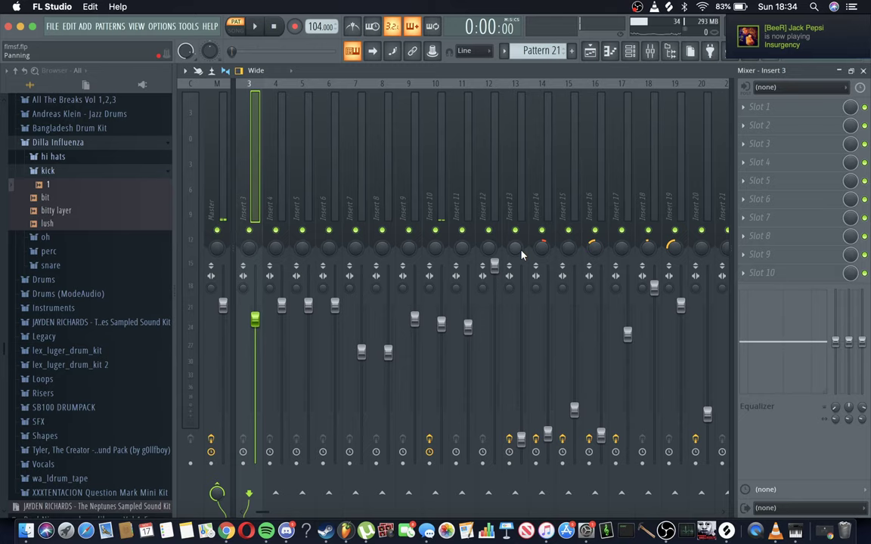
Step: Show the whole arrangement in the playlist and place the song position at the first Rise_FX3 clip, bar 23
{"action": "key", "text": "F5"}
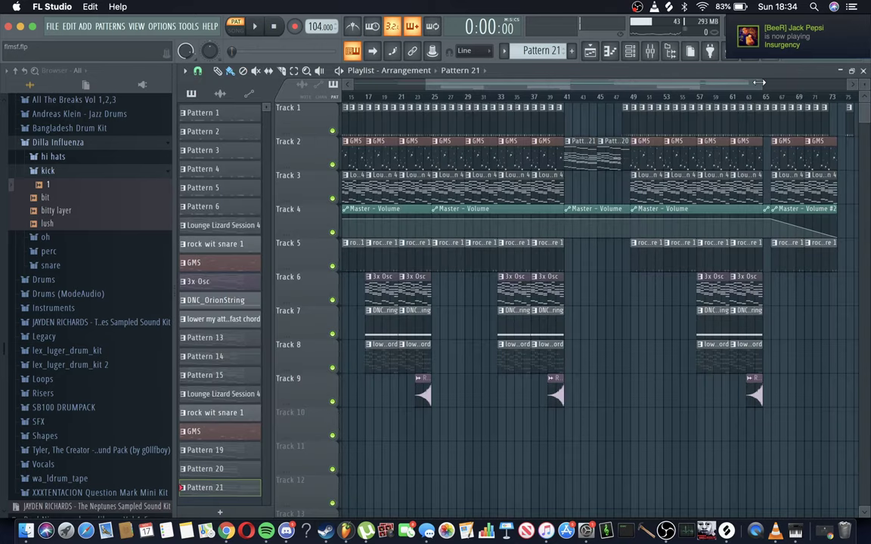
{"action": "left_click_drag", "start_coordinate": [758, 81], "coordinate": [792, 89]}
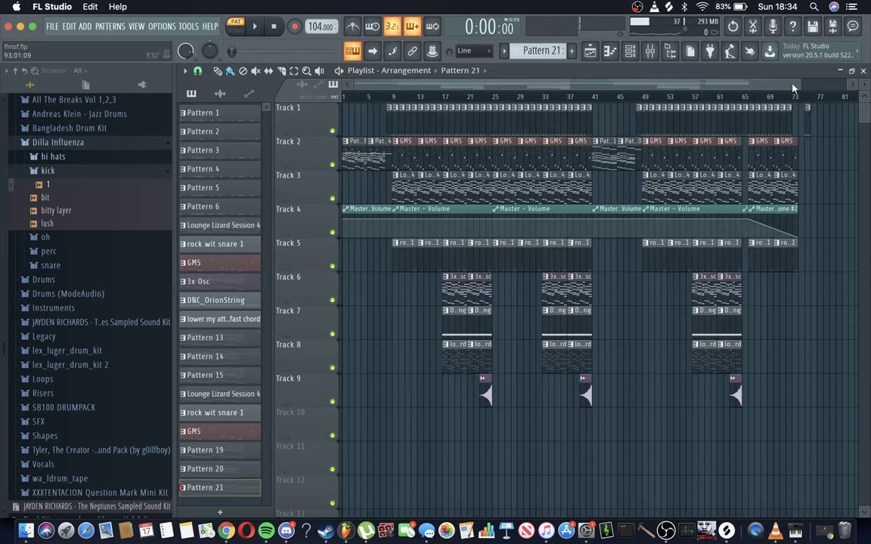
{"action": "left_click", "coordinate": [486, 96]}
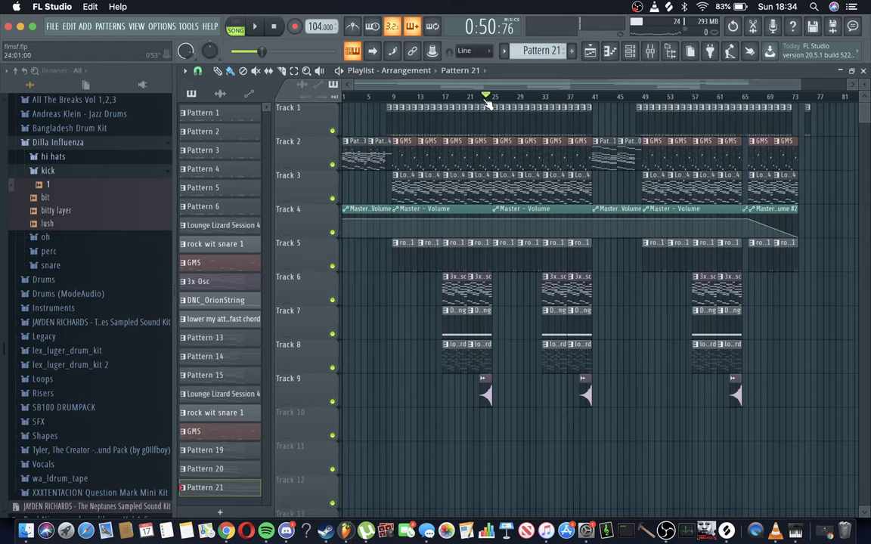
Step: Play the riser section, undo the last knob tweak and restore all channels to unmuted
{"action": "key", "text": "space"}
{"action": "key", "text": "F6"}
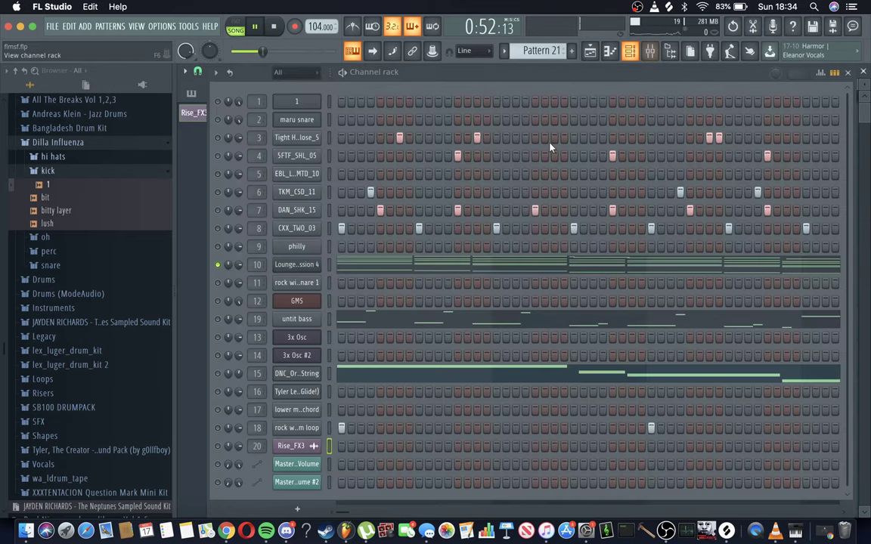
{"action": "key", "text": "space"}
{"action": "key", "text": "ctrl+z"}
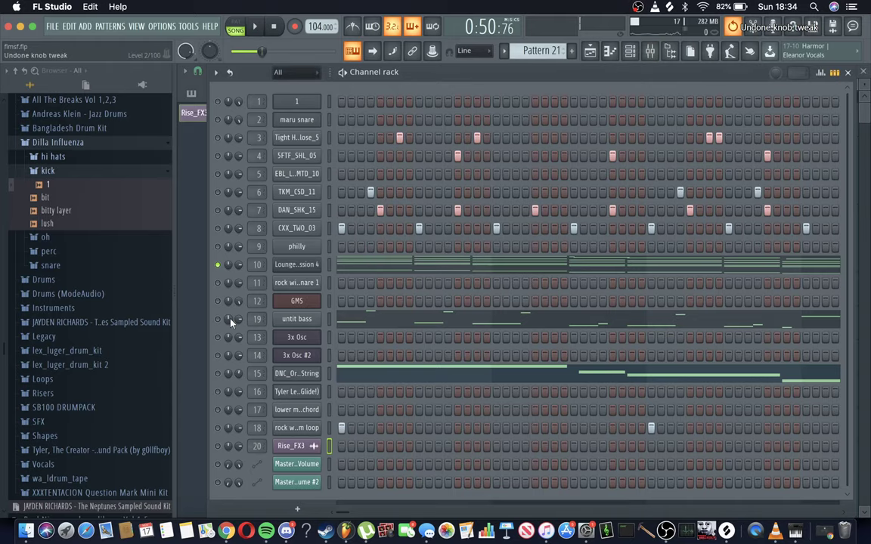
{"action": "left_click", "coordinate": [220, 321]}
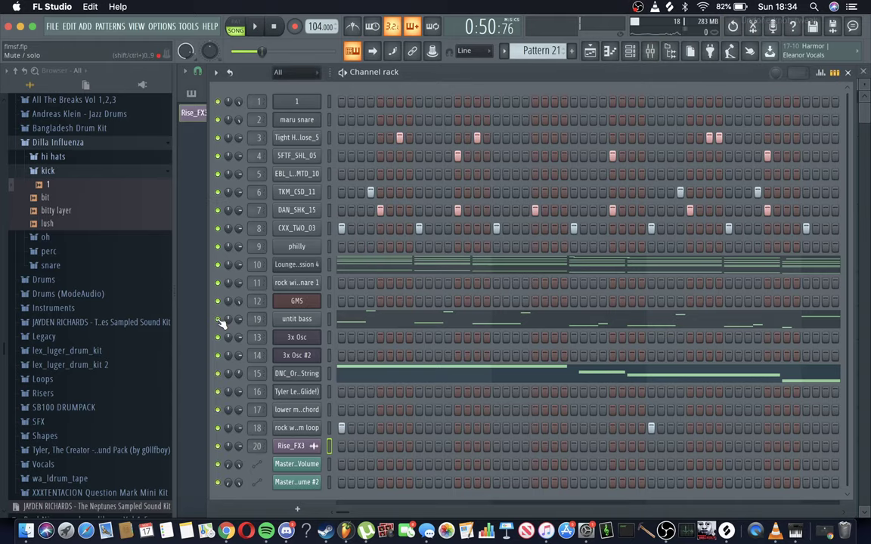
Step: Play the riser again and watch its level on Insert 20 in the mixer
{"action": "key", "text": "space"}
{"action": "key", "text": "F9"}
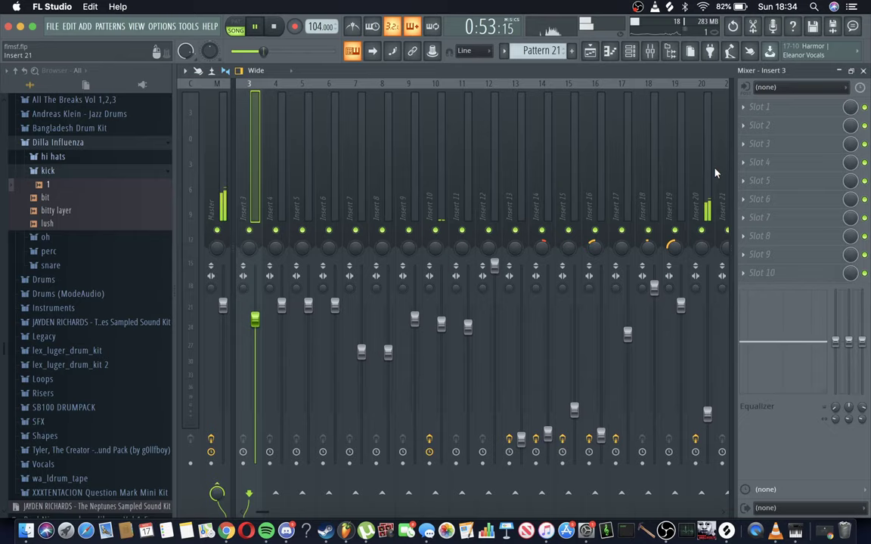
{"action": "key", "text": "space"}
Step: Open the Rise_FX3 clip's sample settings and look through the SFX and Risers folders in Packs
{"action": "key", "text": "F5"}
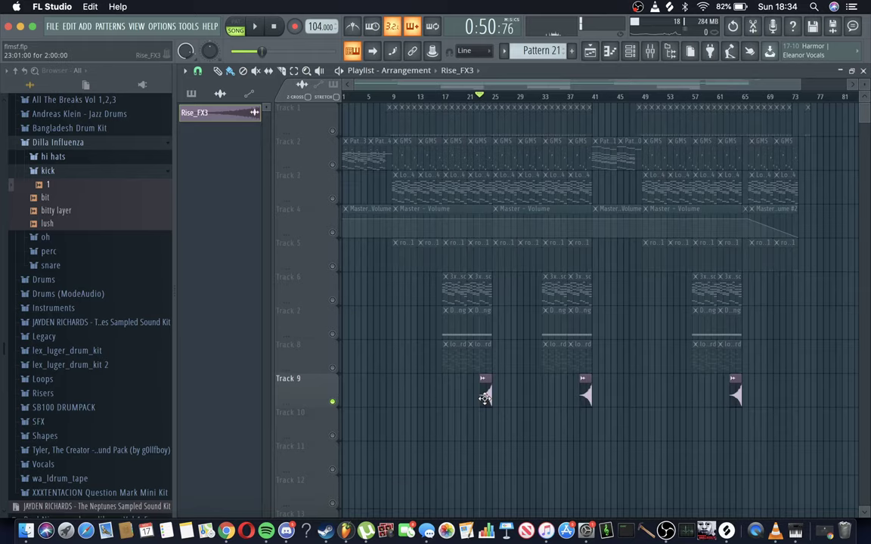
{"action": "double_click", "coordinate": [485, 398]}
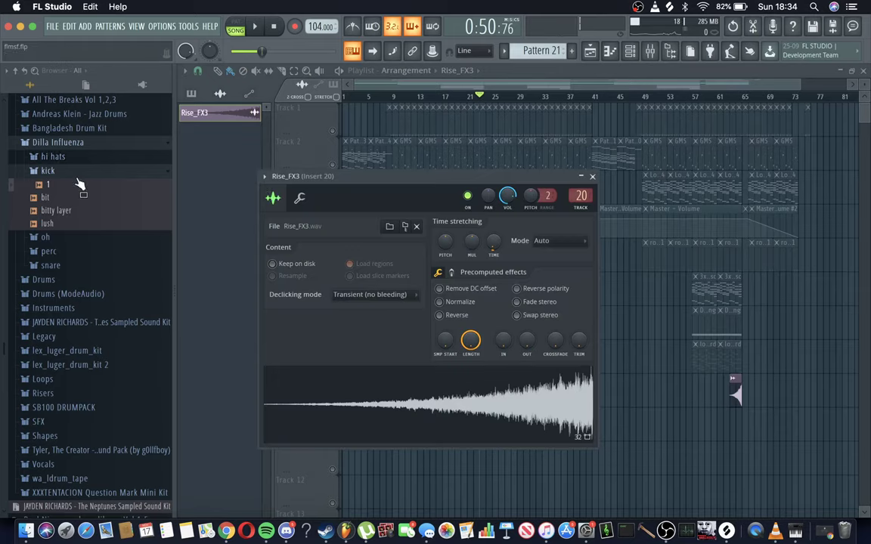
{"action": "left_click", "coordinate": [80, 184]}
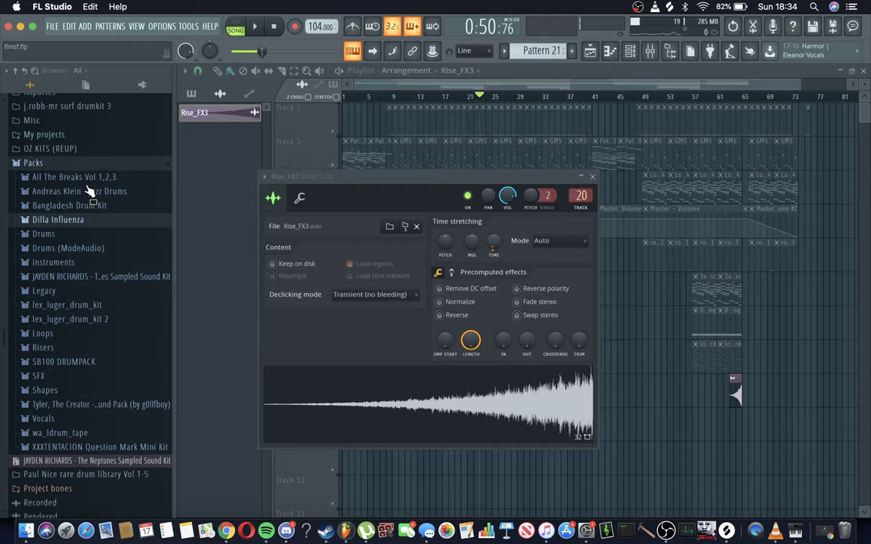
{"action": "left_click", "coordinate": [40, 376]}
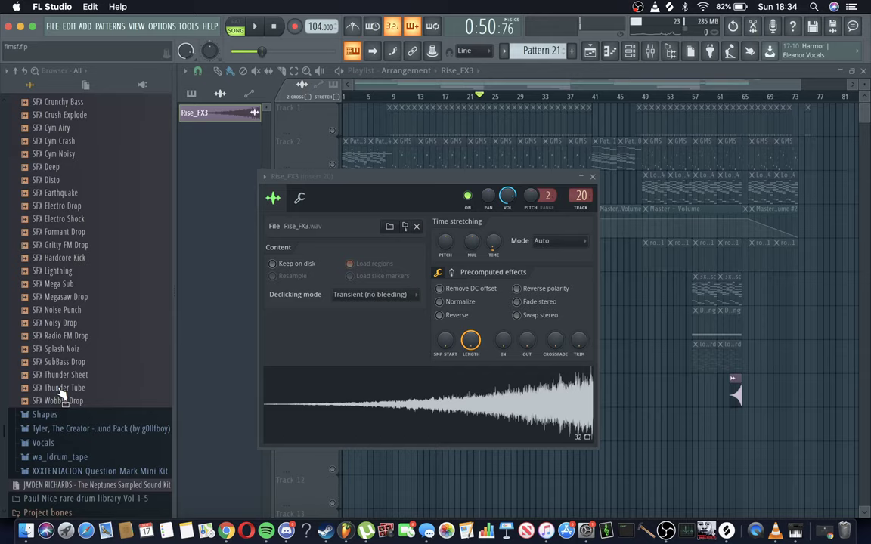
{"action": "left_click", "coordinate": [60, 394]}
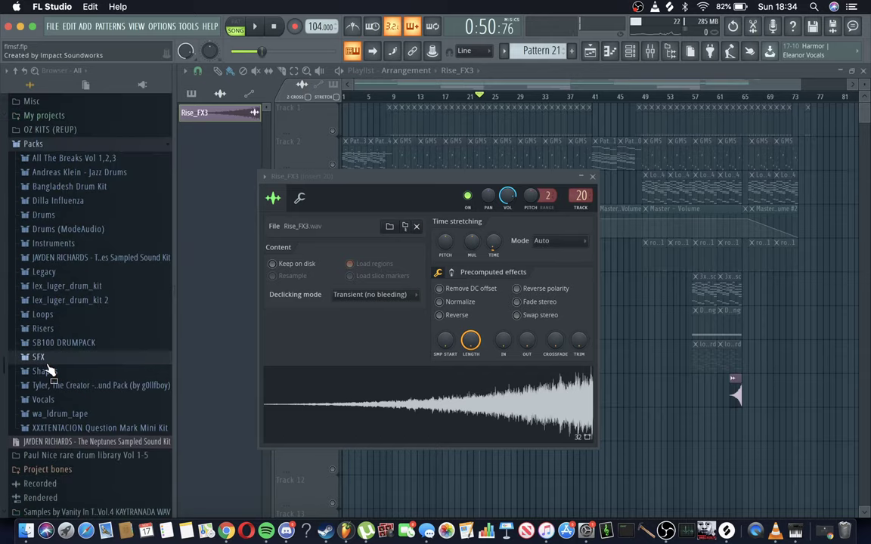
{"action": "left_click", "coordinate": [46, 330]}
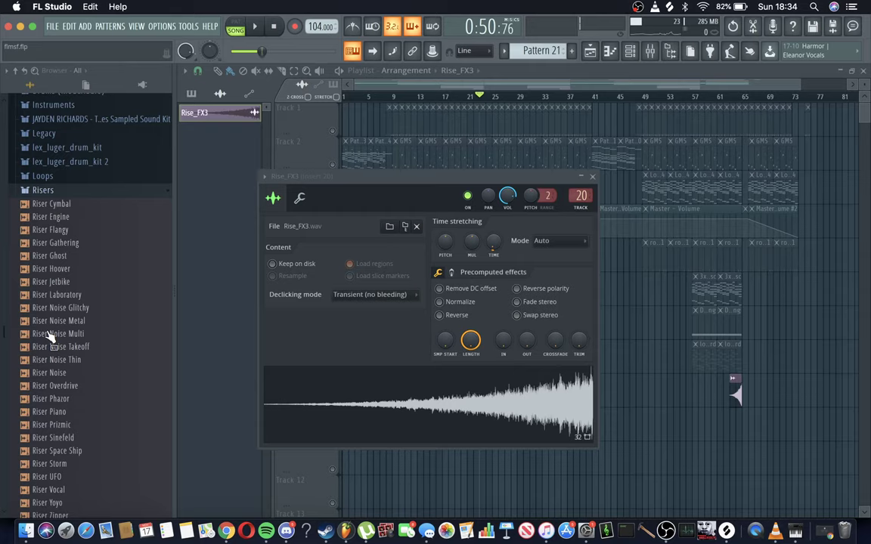
{"action": "scroll", "coordinate": [49, 333], "scroll_direction": "up", "scroll_amount": 4}
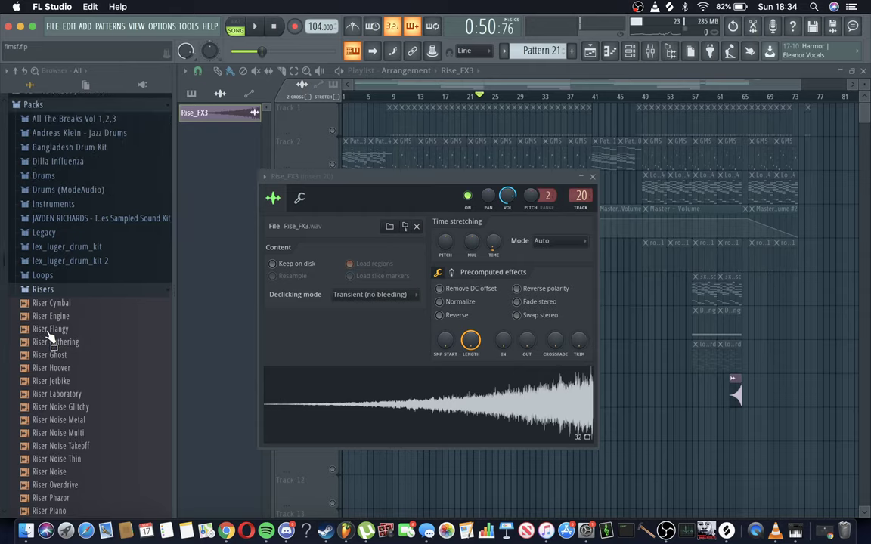
{"action": "scroll", "coordinate": [49, 333], "scroll_direction": "up", "scroll_amount": 3}
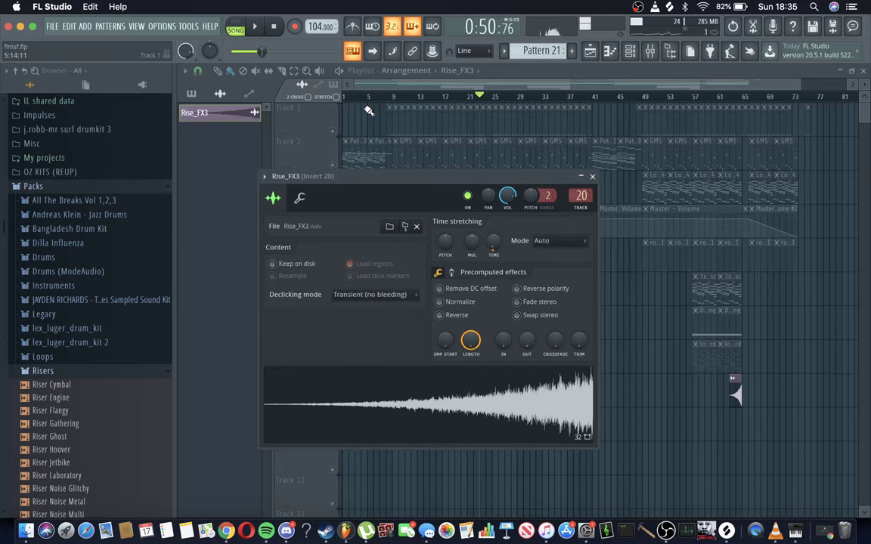
Step: Close the Rise_FX3 settings and take playlist Track 9 out of solo
{"action": "left_click", "coordinate": [592, 176]}
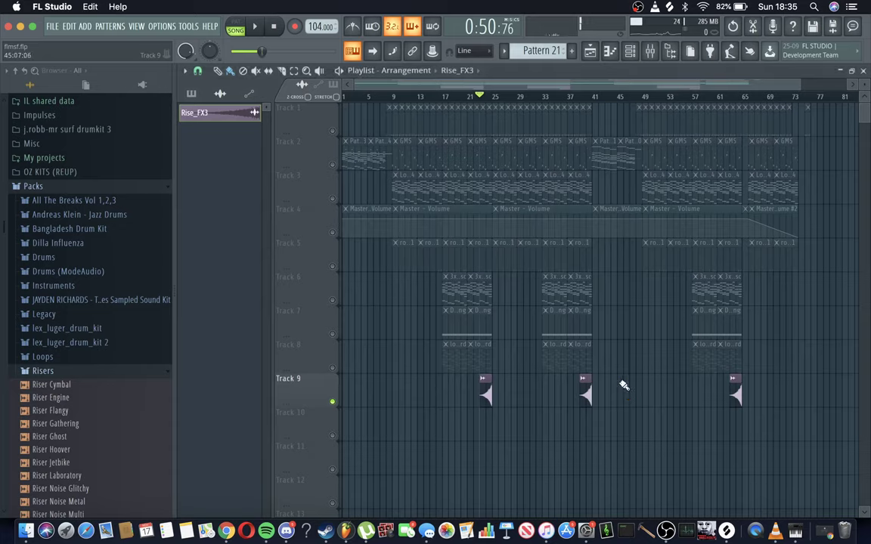
{"action": "right_click", "coordinate": [332, 401]}
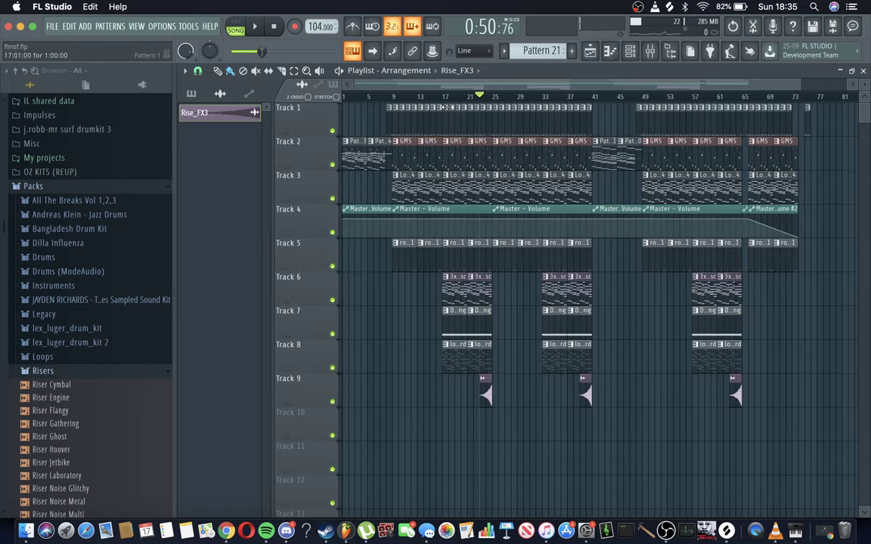
Step: Play the full arrangement through the end of the first riser into bar 25, then stop
{"action": "scroll", "coordinate": [674, 110], "scroll_direction": "down", "scroll_amount": 2}
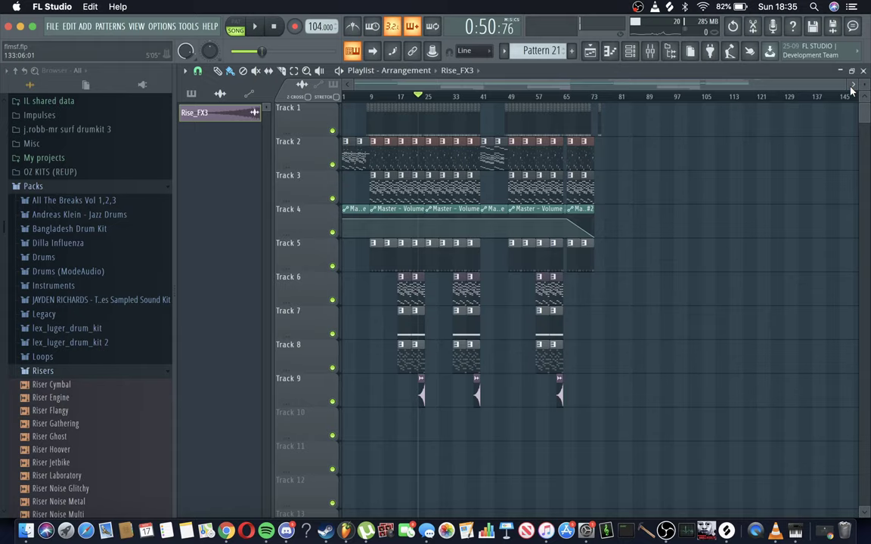
{"action": "scroll", "coordinate": [585, 108], "scroll_direction": "up", "scroll_amount": 3}
{"action": "key", "text": "space"}
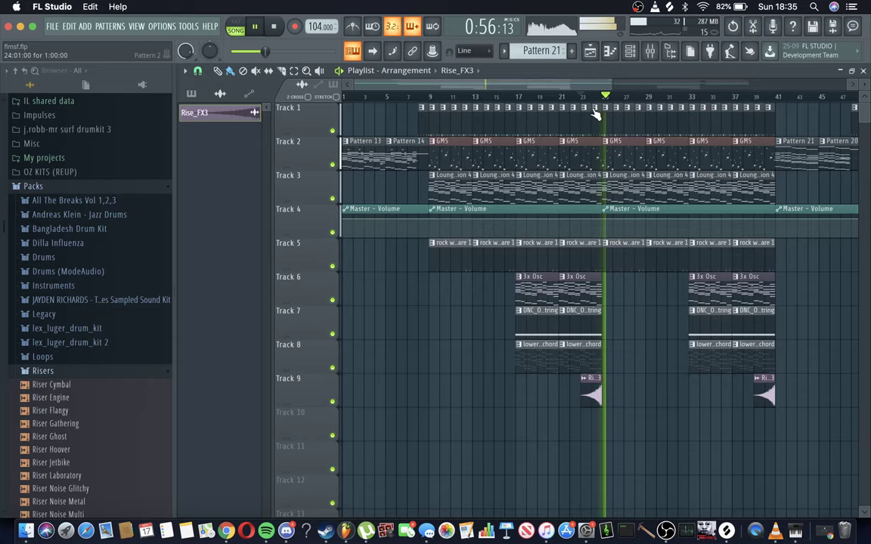
{"action": "key", "text": "space"}
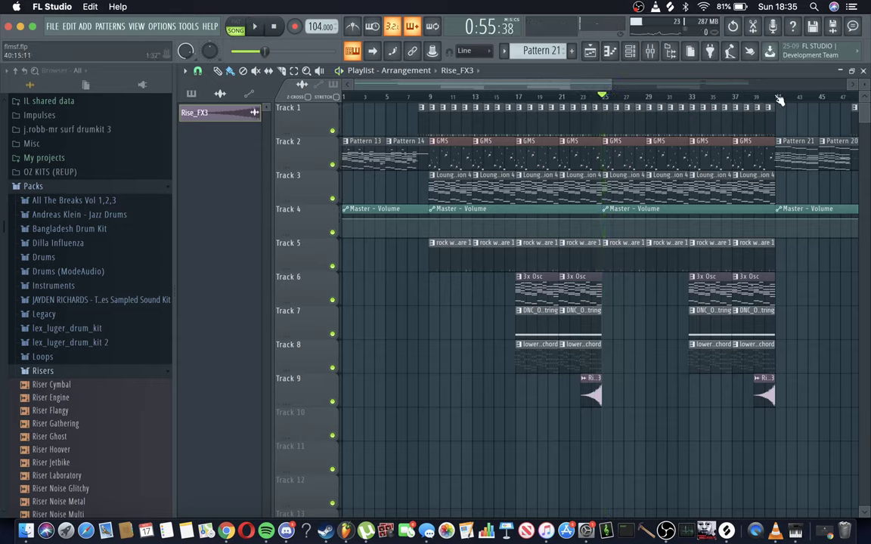
Step: Move the song position to bar 41 and check the effect slots of Inserts 5 and 10
{"action": "left_click_drag", "start_coordinate": [778, 101], "coordinate": [814, 110]}
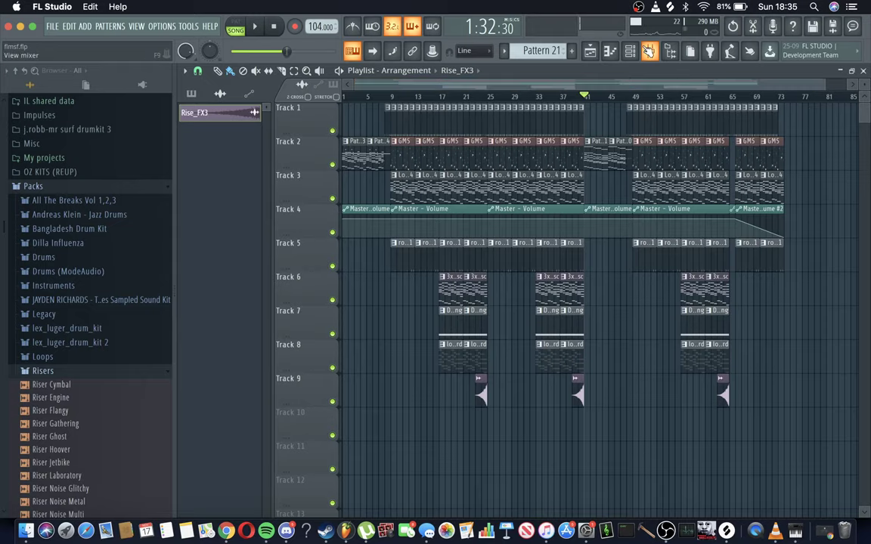
{"action": "left_click", "coordinate": [648, 51]}
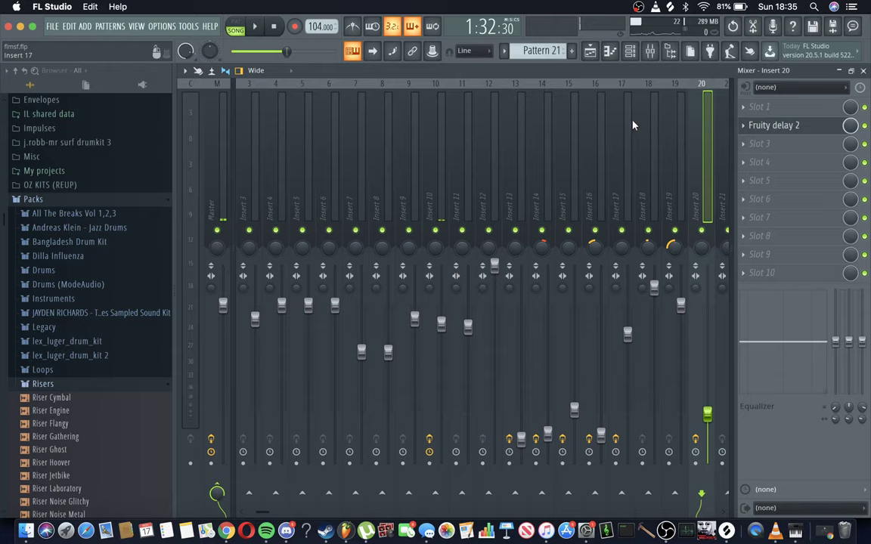
{"action": "left_click", "coordinate": [355, 181]}
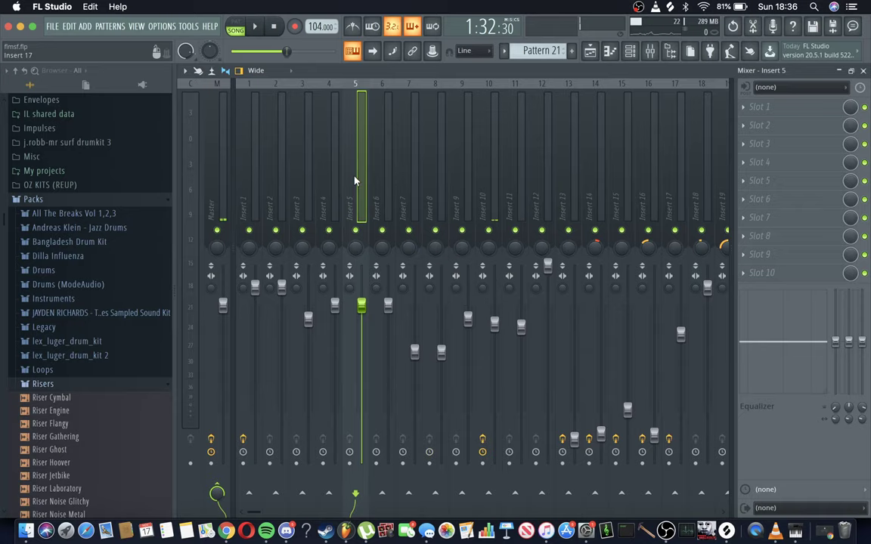
{"action": "left_click", "coordinate": [486, 223]}
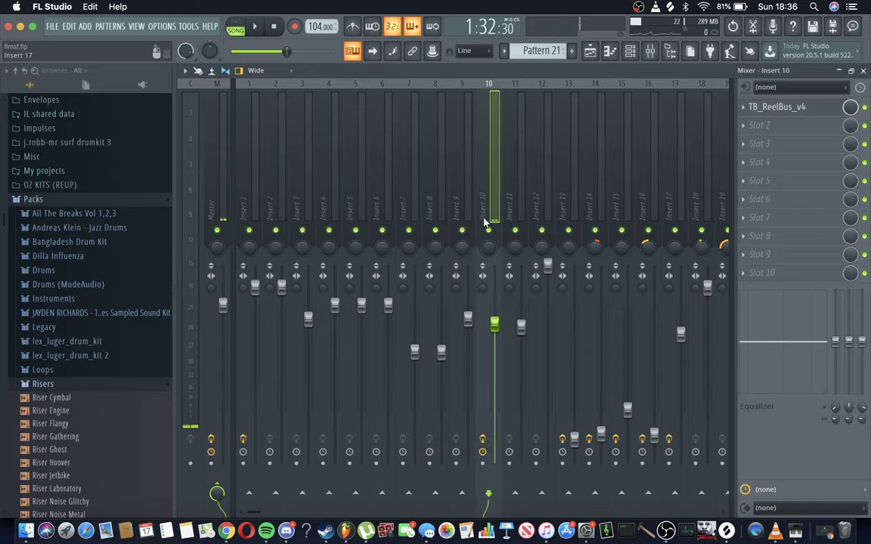